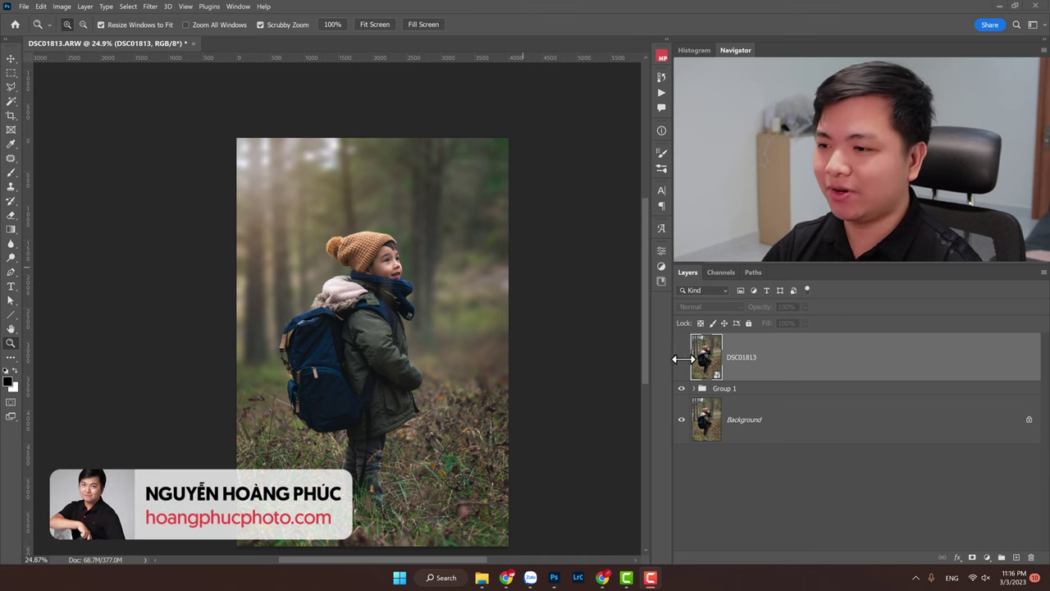
Step: Toggle the DSC01813 layer's visibility repeatedly to compare the edit against the original
click(681, 359)
click(682, 363)
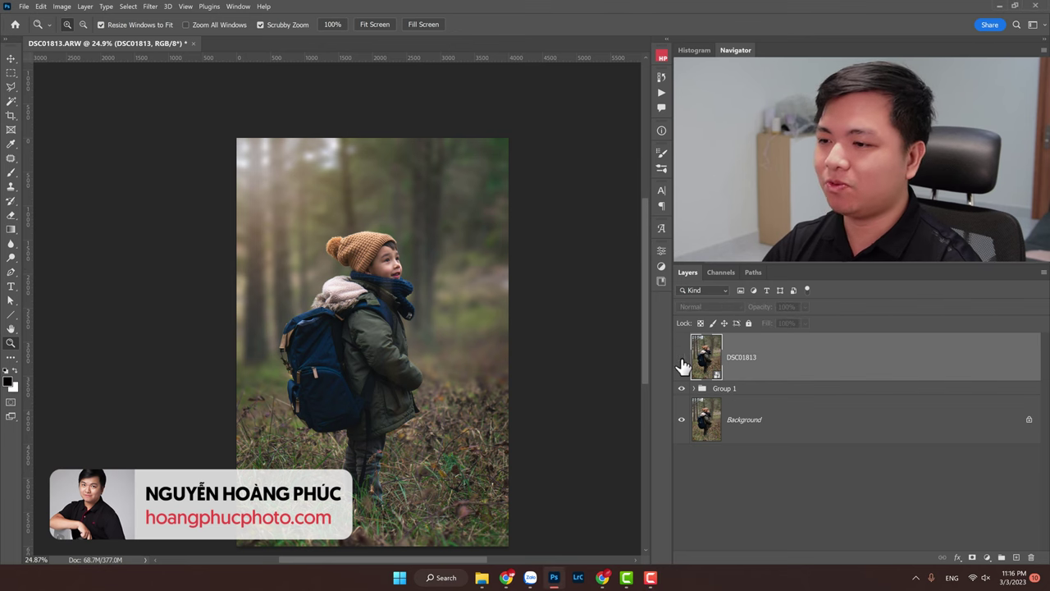
click(682, 361)
click(682, 362)
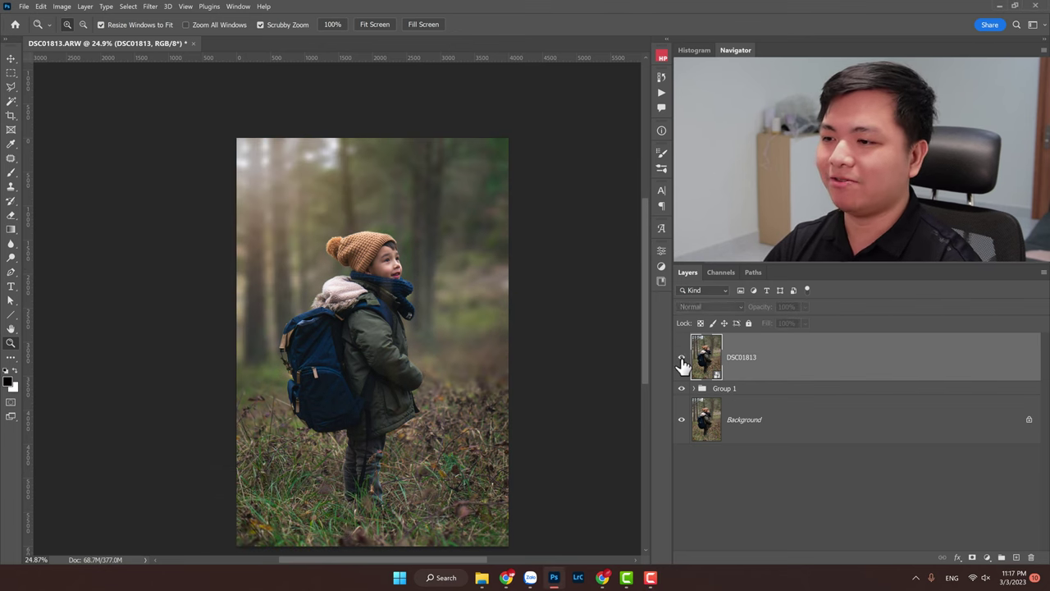
click(682, 364)
click(682, 363)
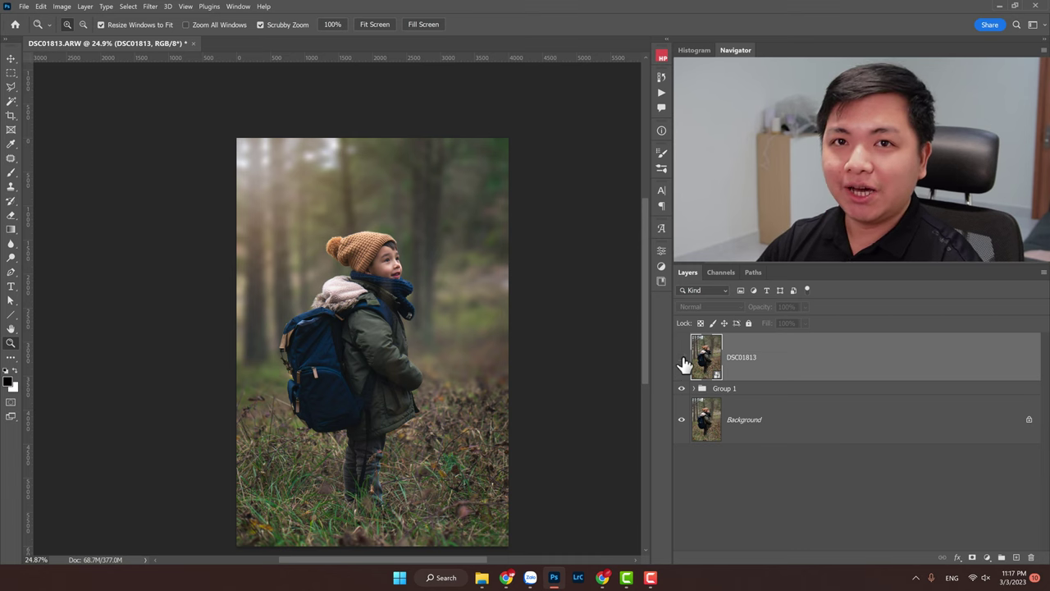
click(681, 359)
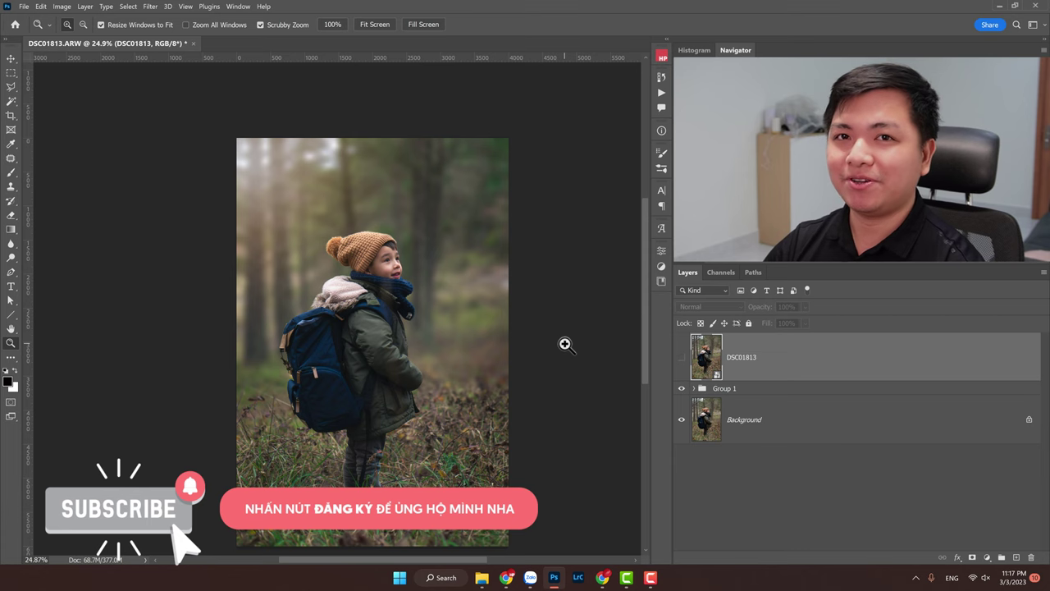
click(681, 359)
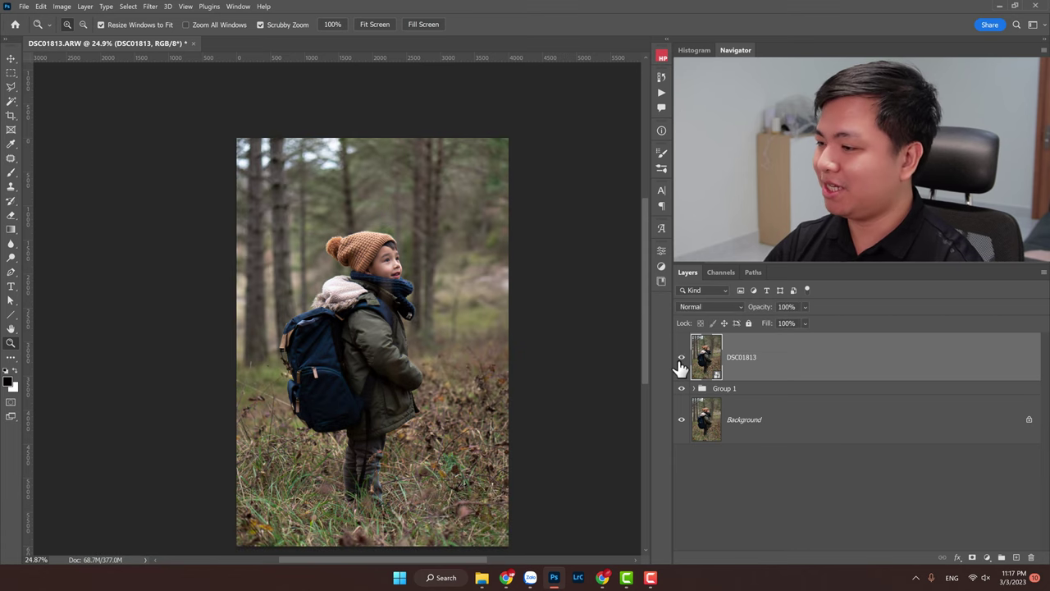
click(681, 359)
click(682, 359)
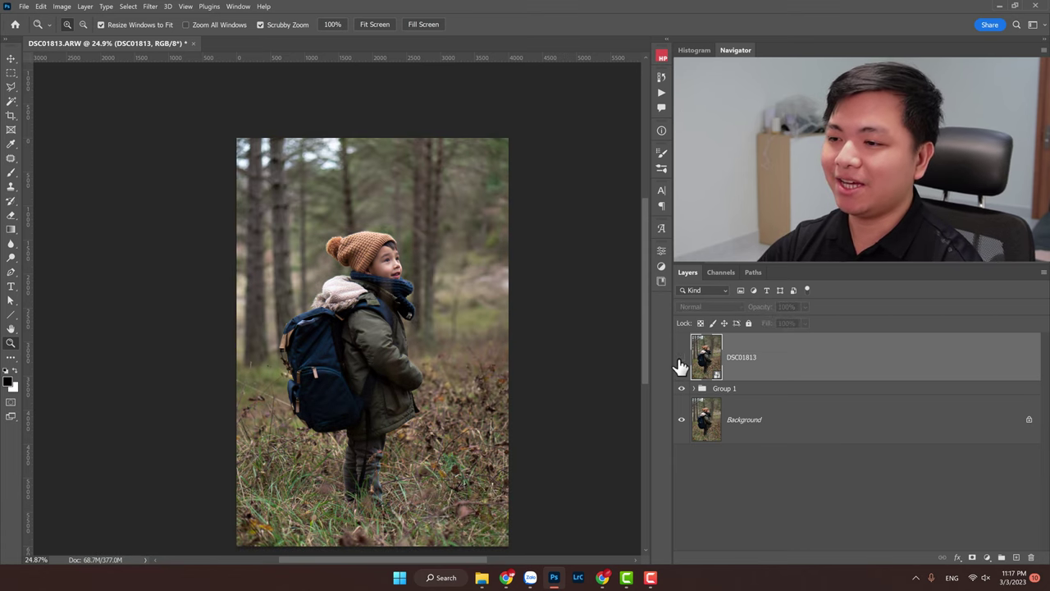
click(682, 358)
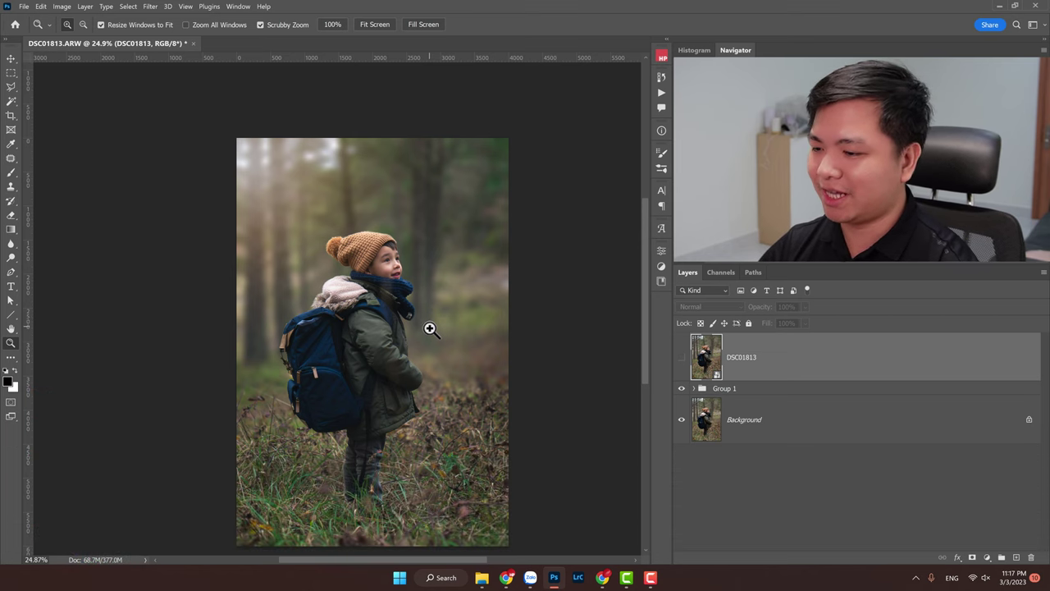
click(682, 358)
click(682, 358)
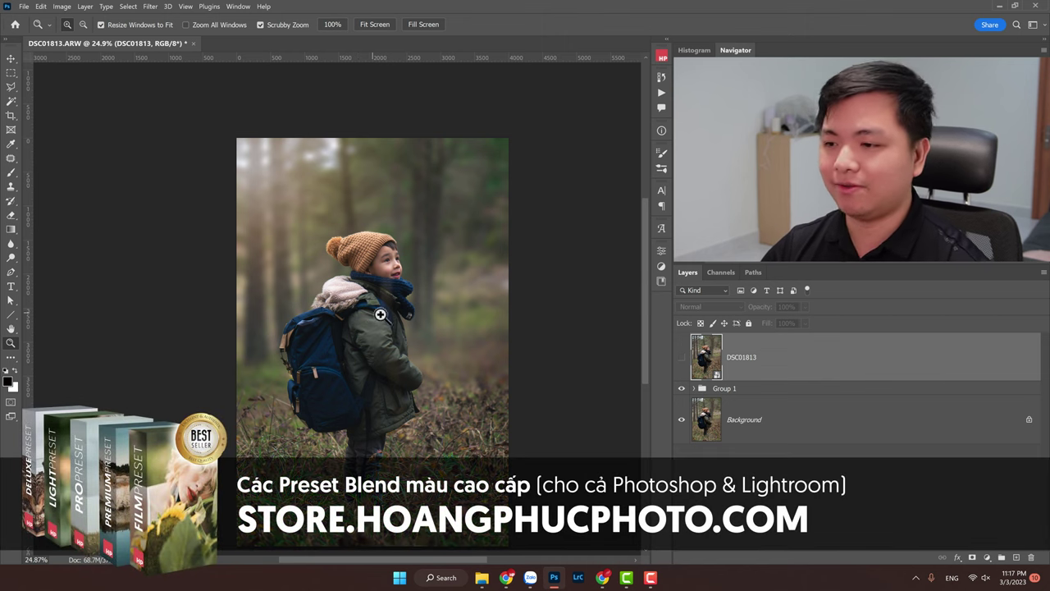
Step: Delete the DSC01813 layer and close the document without saving
key(Delete)
key(Delete)
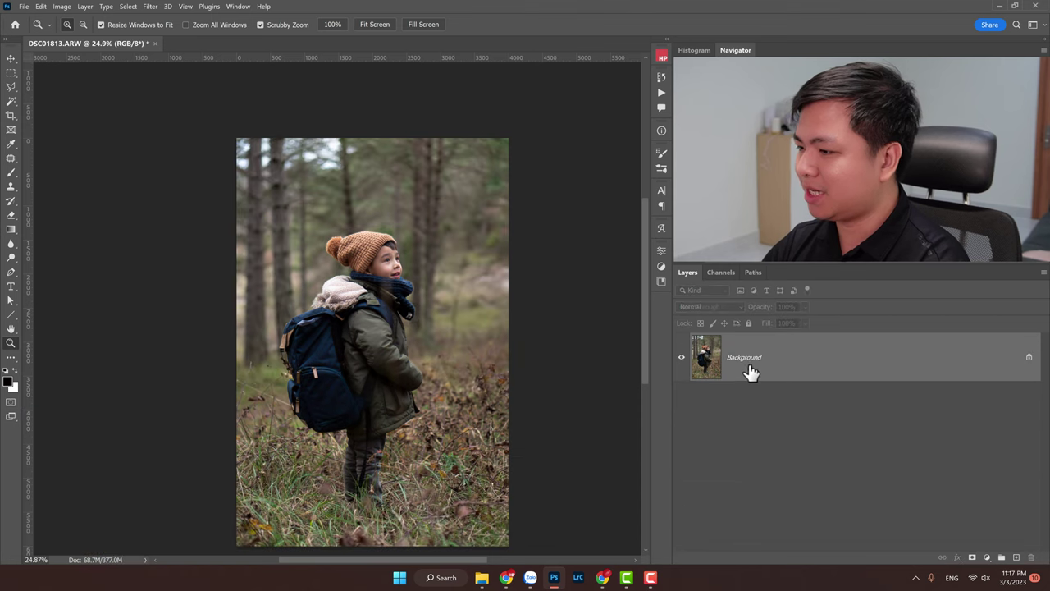
click(154, 43)
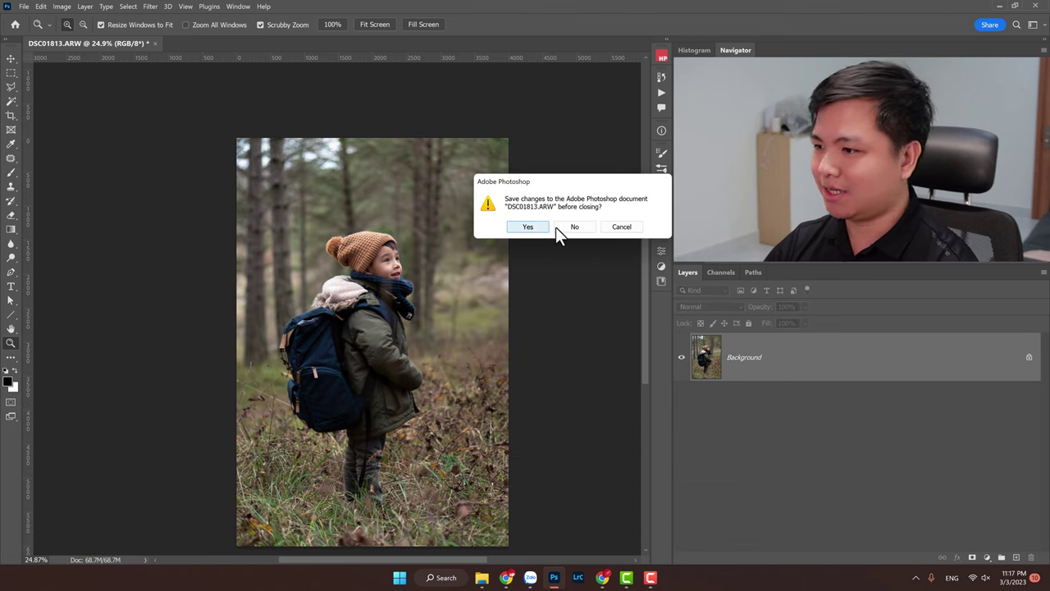
click(576, 228)
Step: Open DSC01813.ARW from the Resources and files folder into Camera Raw
click(482, 577)
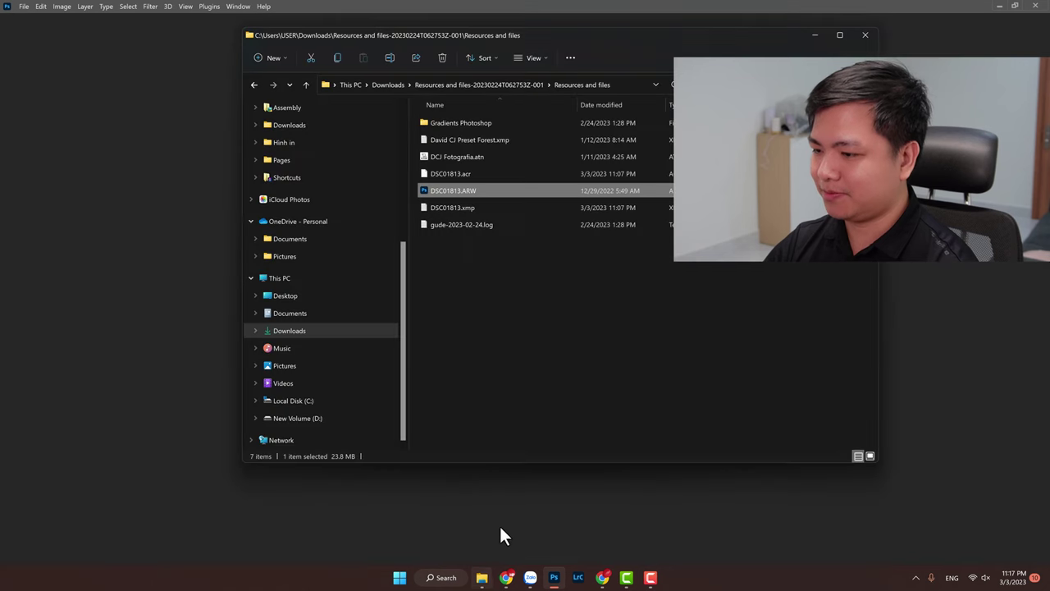
click(142, 344)
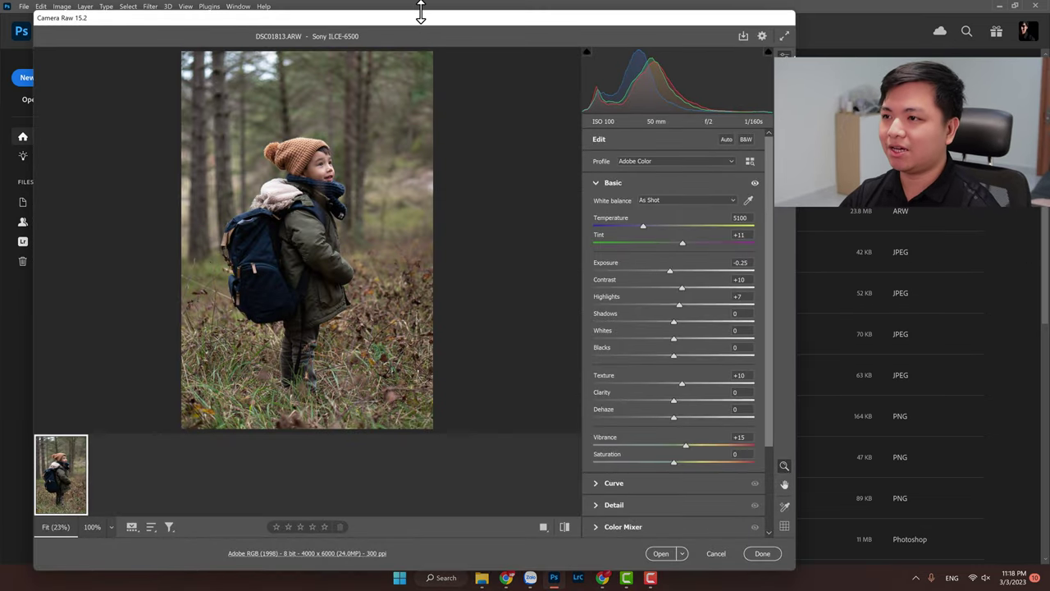
Step: Resize the Camera Raw window and collapse the filmstrip to enlarge the photo preview
mouse_move(416, 13)
mouse_down()
mouse_move(416, 52)
mouse_move(414, 28)
mouse_move(407, 33)
mouse_up()
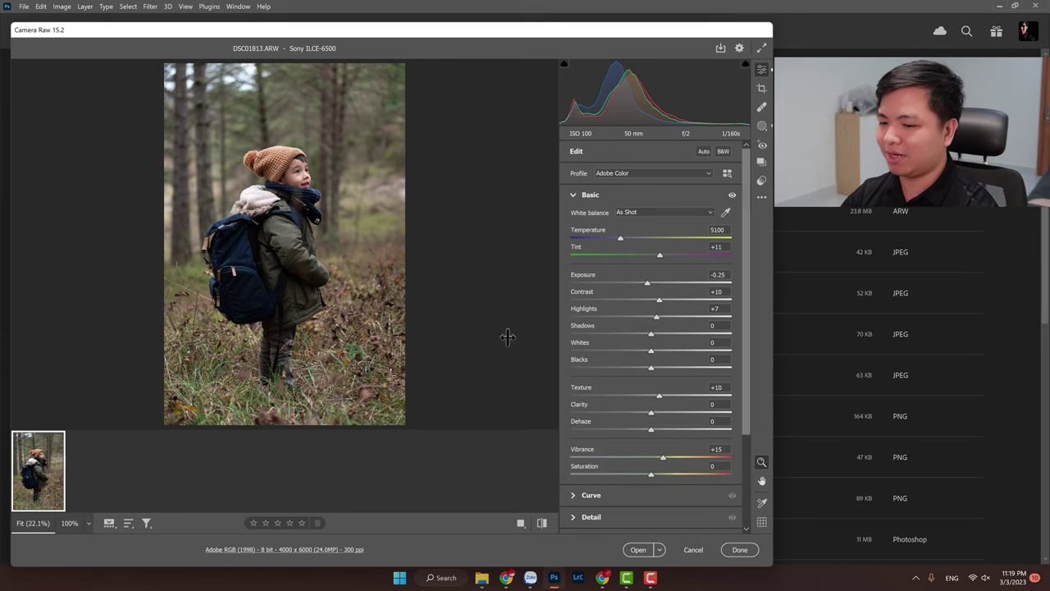
drag(420, 428, 421, 504)
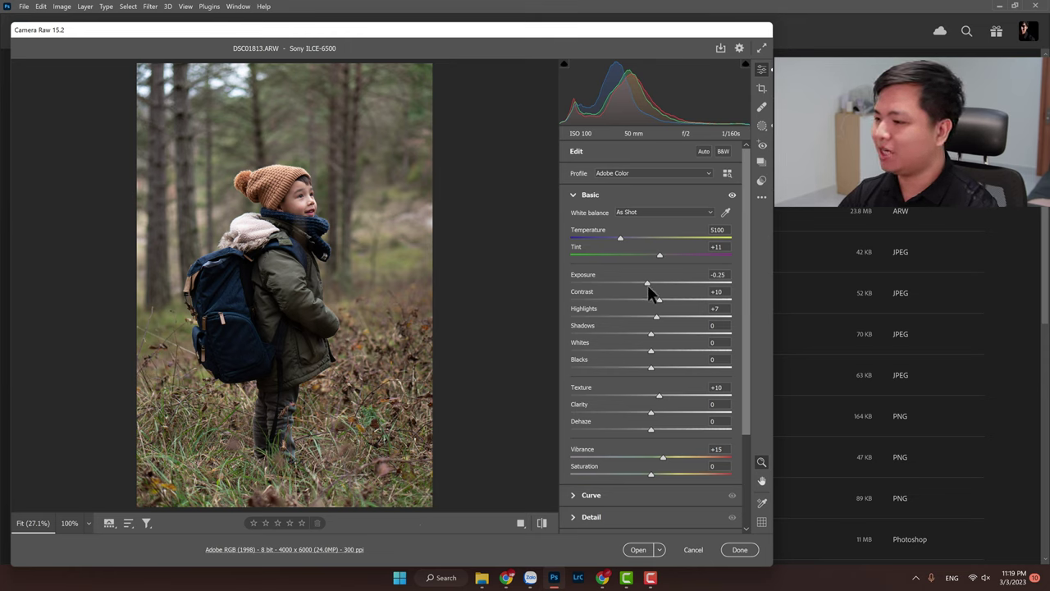
Step: Reset all Camera Raw adjustments to default from the More menu, after checking the raw defaults
key(alt)
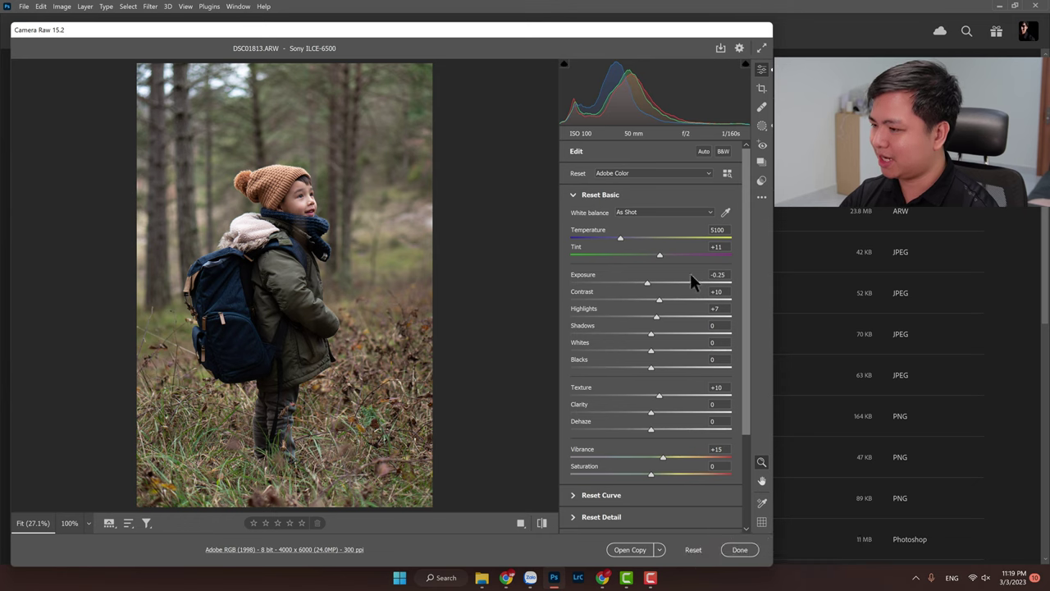
click(763, 198)
click(761, 198)
click(759, 199)
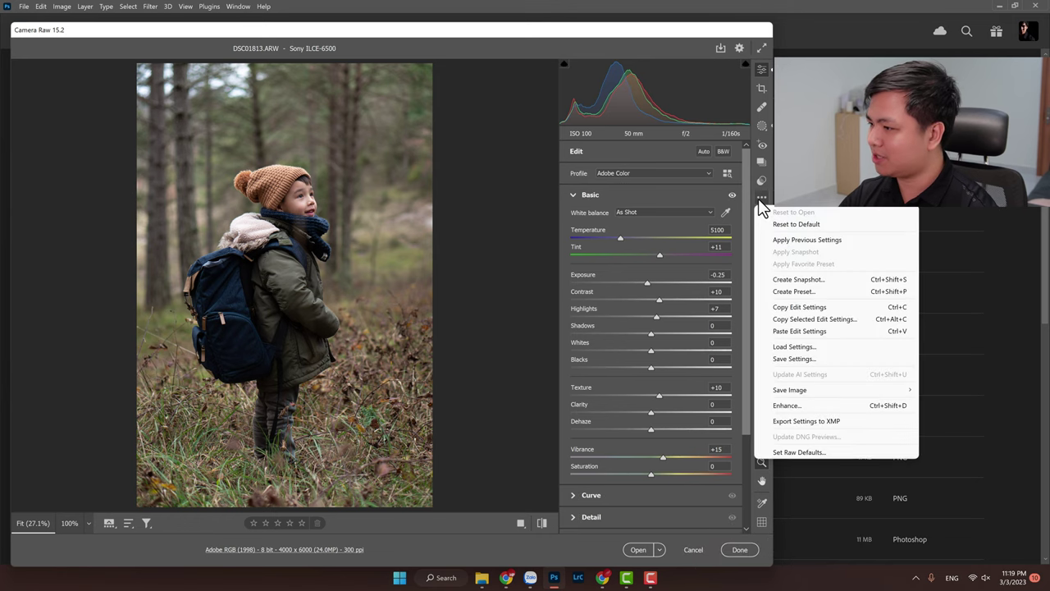
click(831, 451)
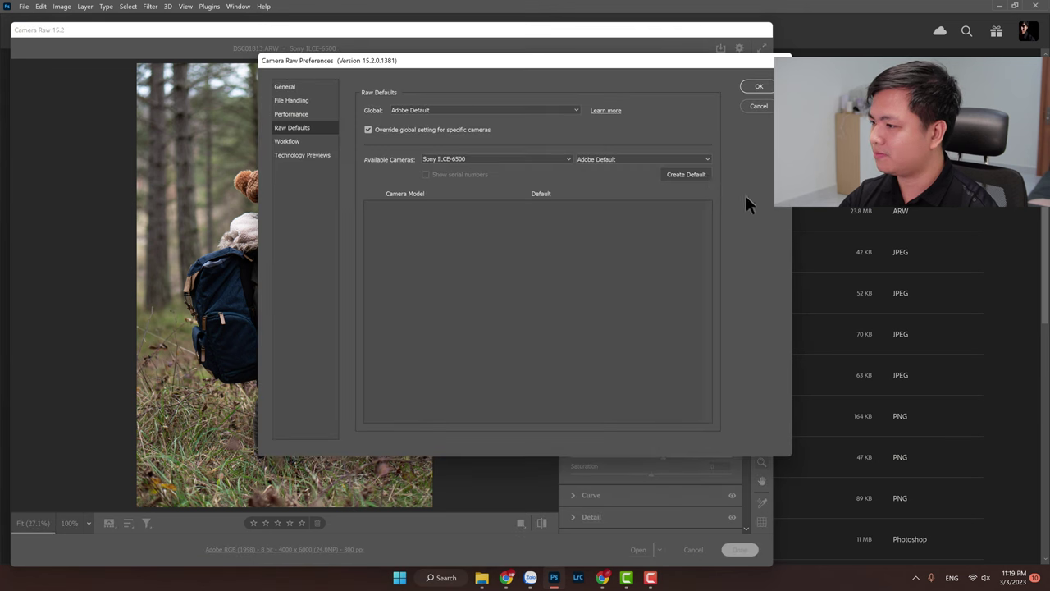
click(759, 106)
click(759, 199)
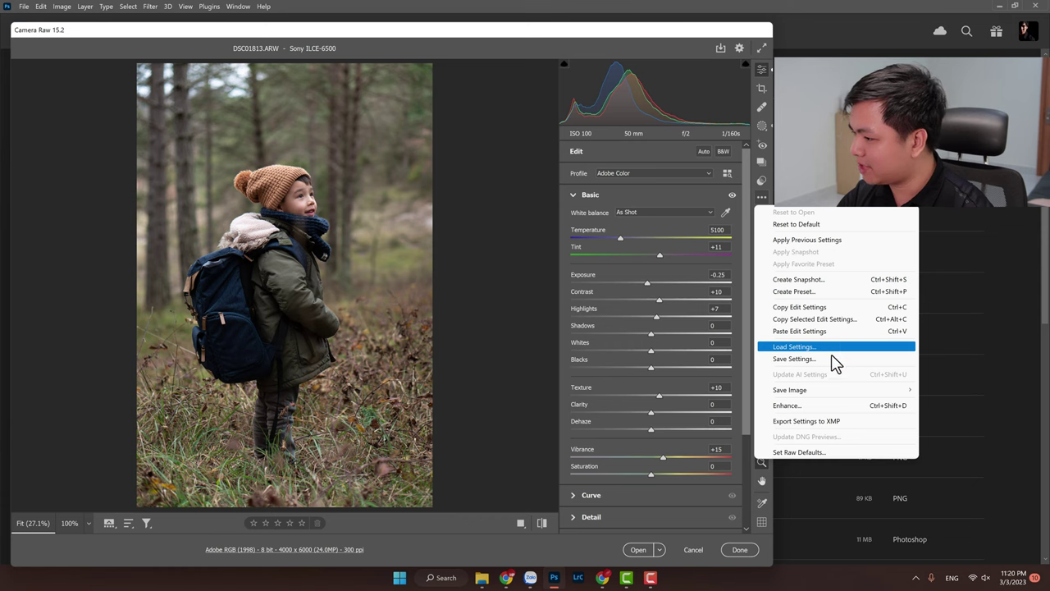
click(840, 224)
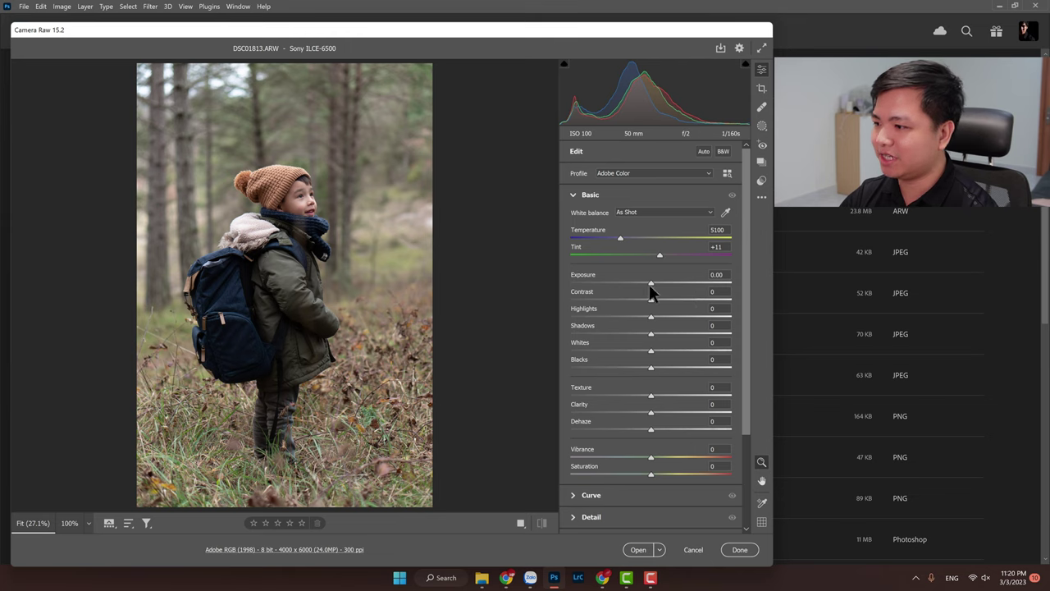
Step: Set Exposure -0.05, Contrast +7, Highlights -14 and Shadows +14, zooming in to check detail
mouse_move(650, 284)
mouse_down()
mouse_move(666, 316)
mouse_move(656, 315)
mouse_move(668, 315)
mouse_move(625, 309)
mouse_move(642, 315)
mouse_up()
click(239, 222)
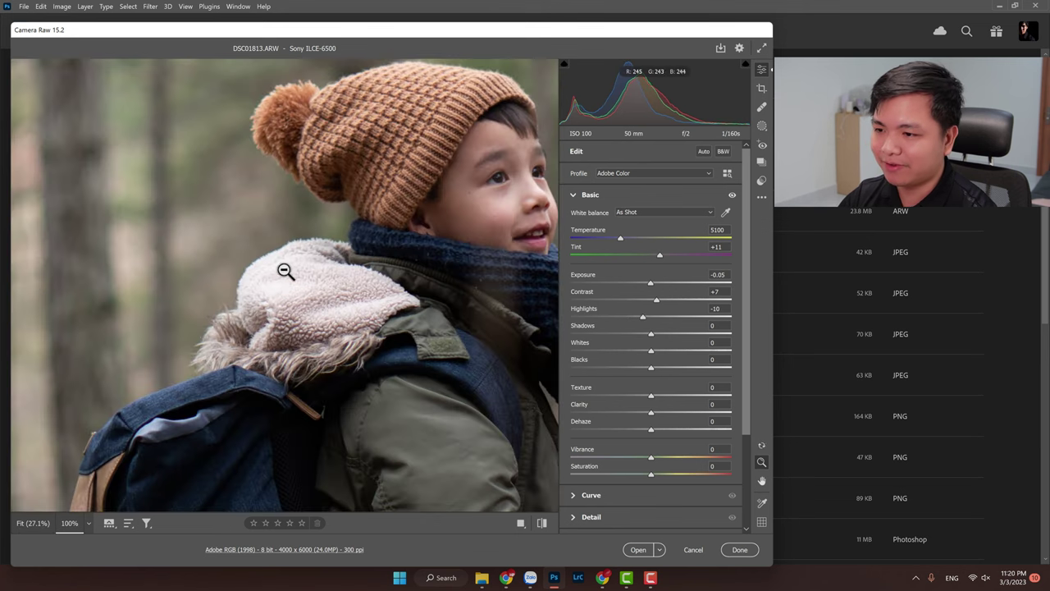
click(327, 301)
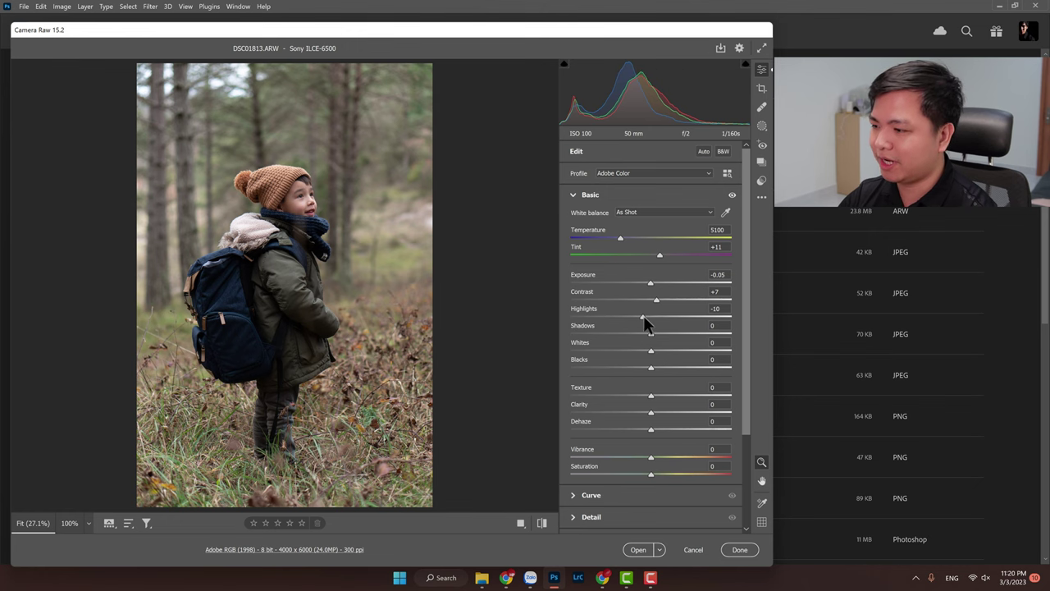
click(249, 236)
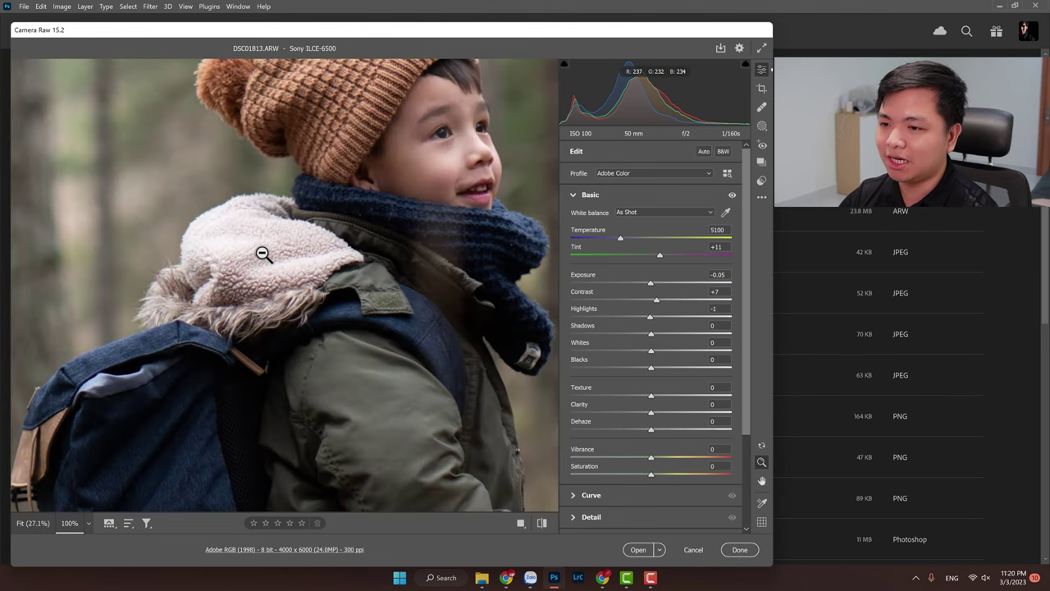
click(258, 246)
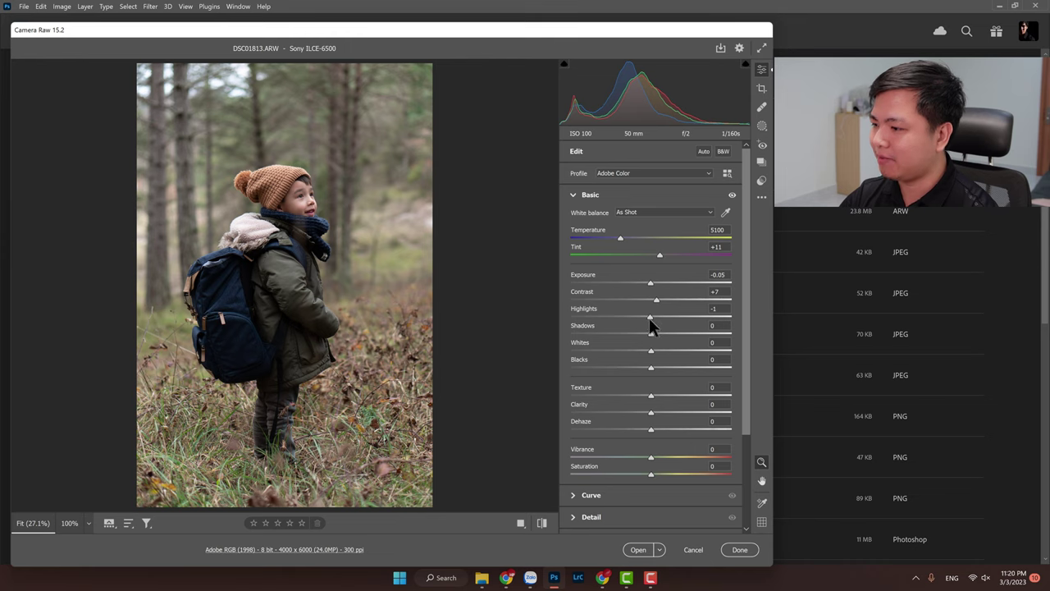
mouse_move(648, 318)
mouse_down()
mouse_move(639, 317)
mouse_move(656, 332)
mouse_up()
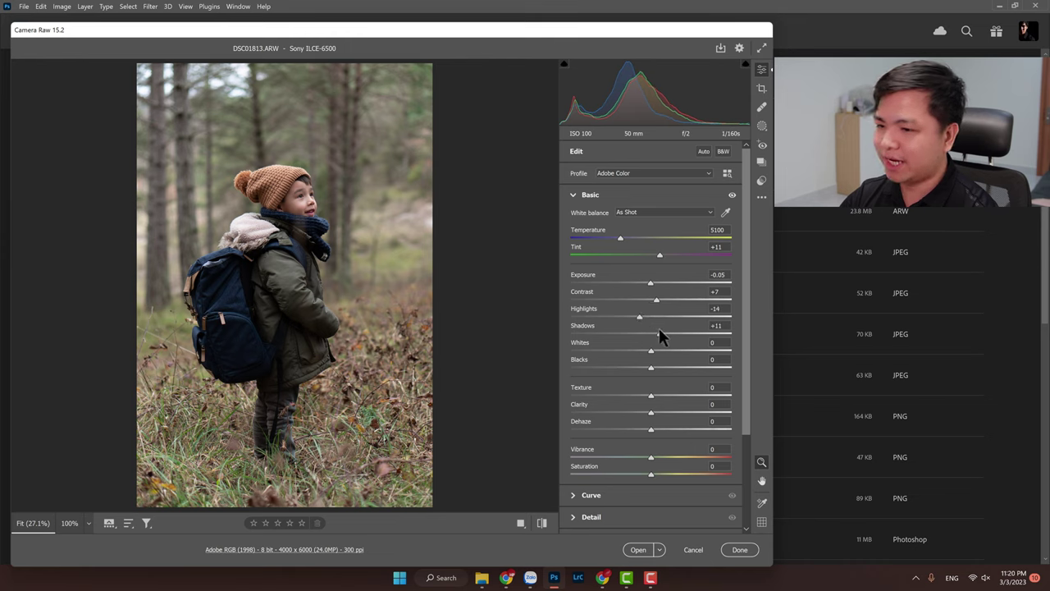
click(238, 283)
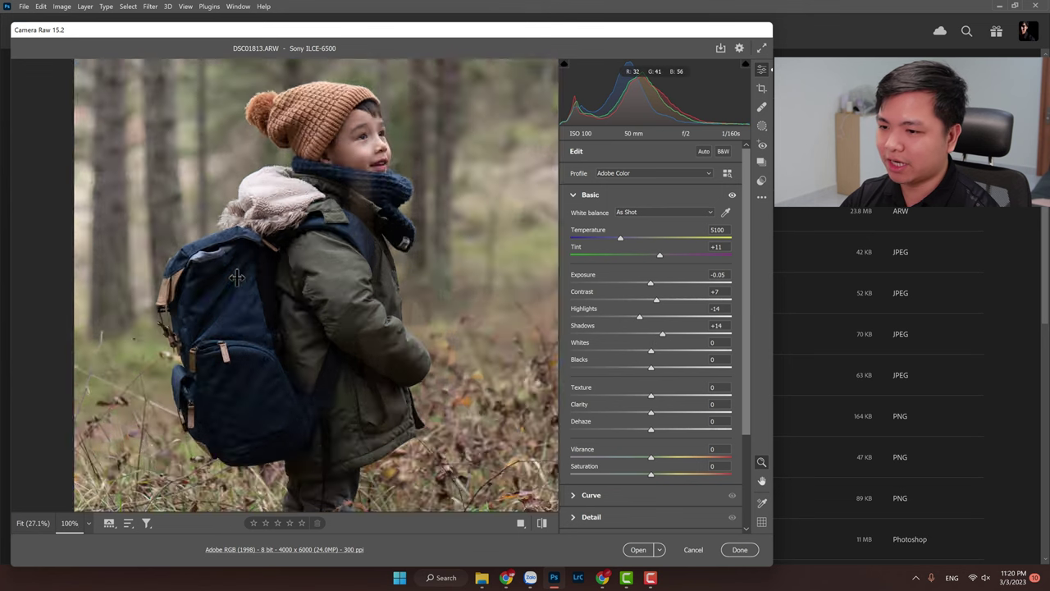
click(321, 327)
scroll(585, 391, down, 3)
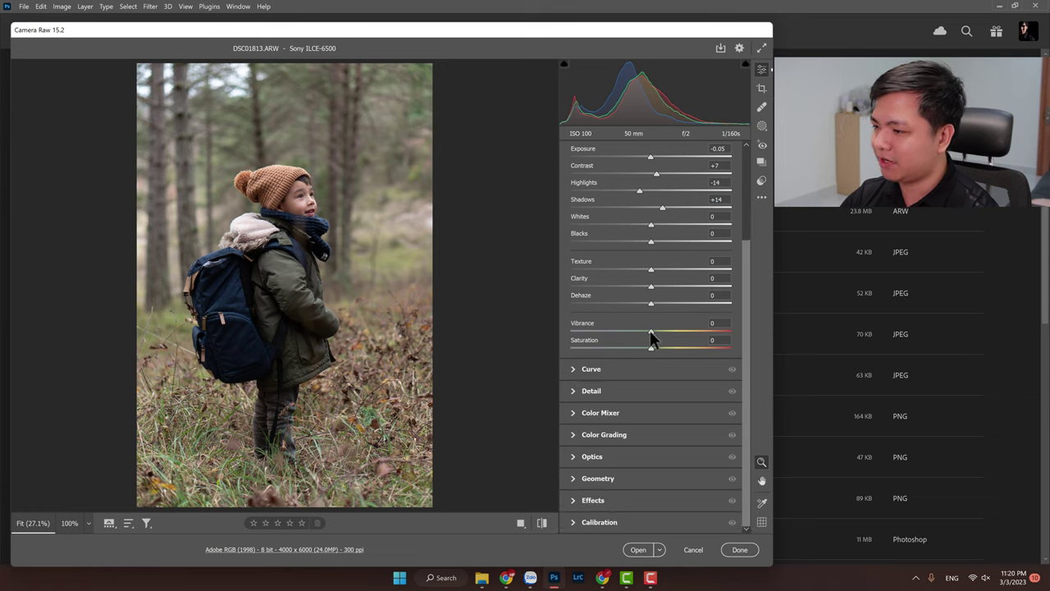
Step: Set Sharpening to 56 and Noise Reduction to 25, then expand the Optics lens corrections
click(575, 392)
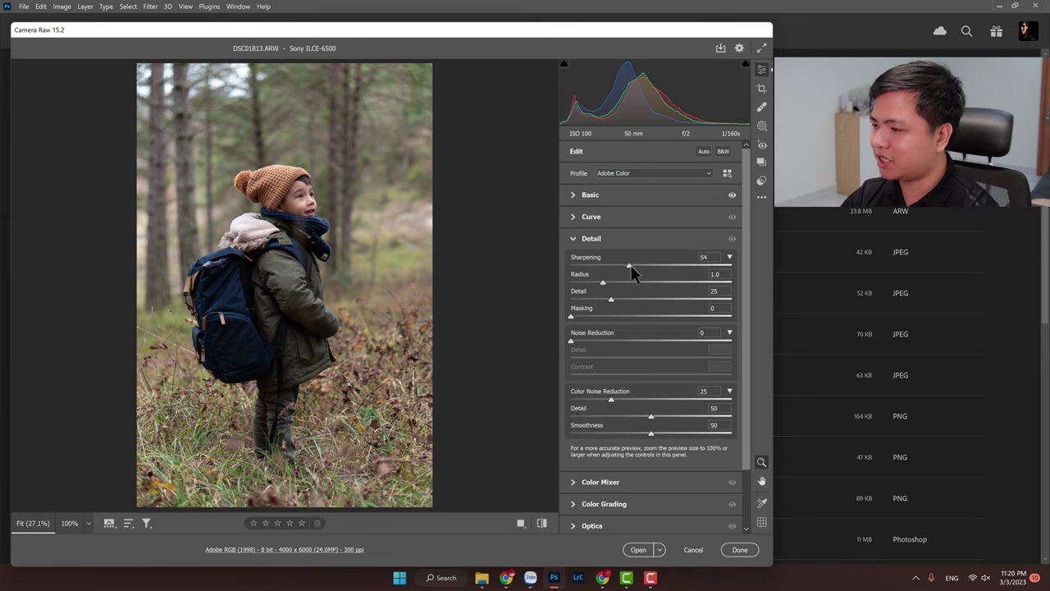
drag(631, 269, 633, 269)
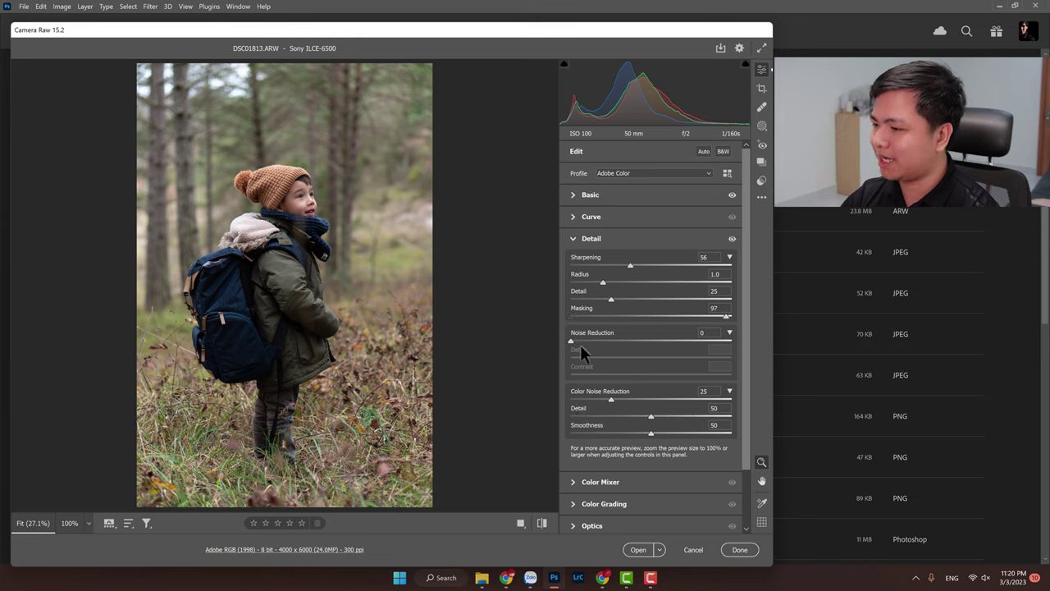
drag(580, 345, 612, 338)
scroll(608, 470, down, 2)
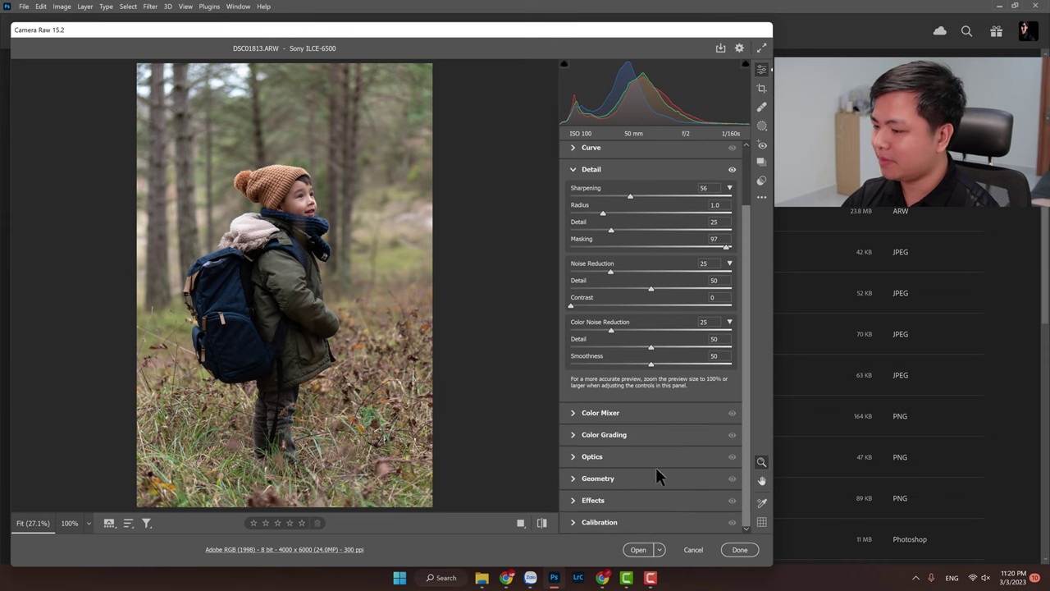
click(576, 456)
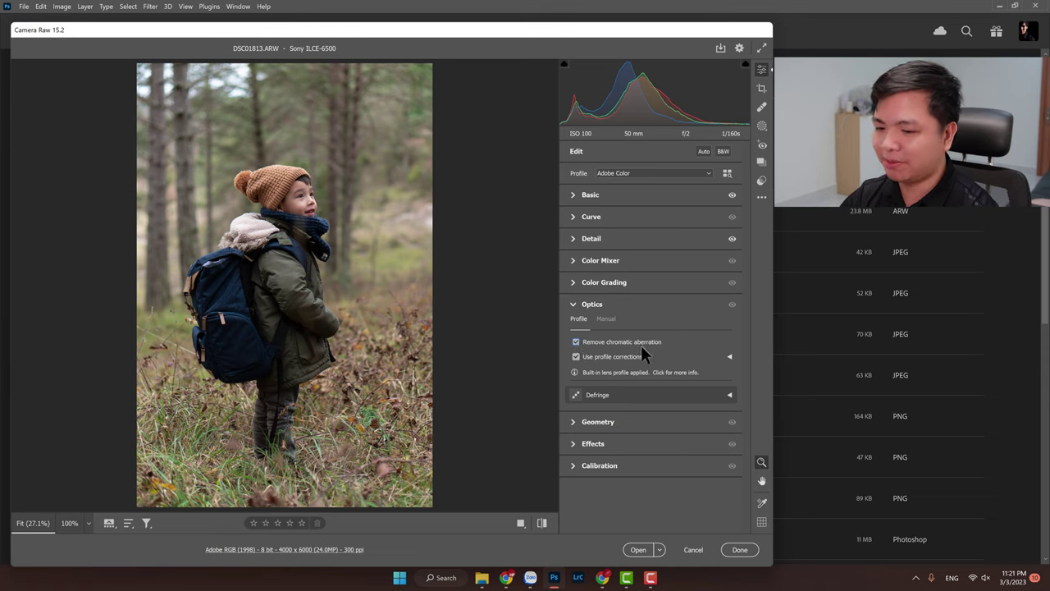
Step: Expand the Basic section to show white balance and tone sliders
click(591, 194)
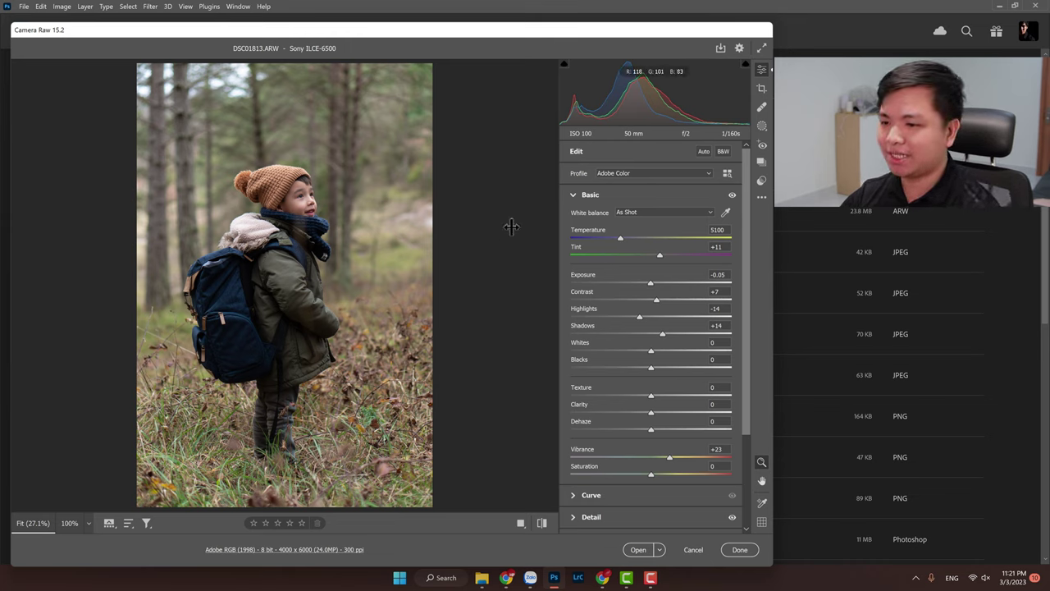
Step: Switch to Masking and create a new Linear Gradient mask
click(763, 127)
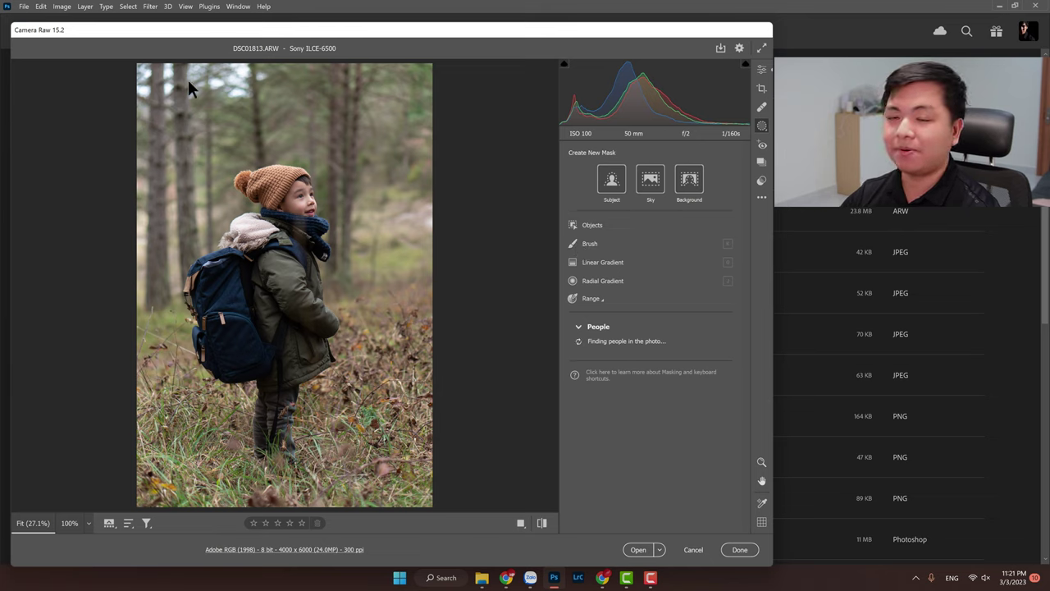
click(595, 262)
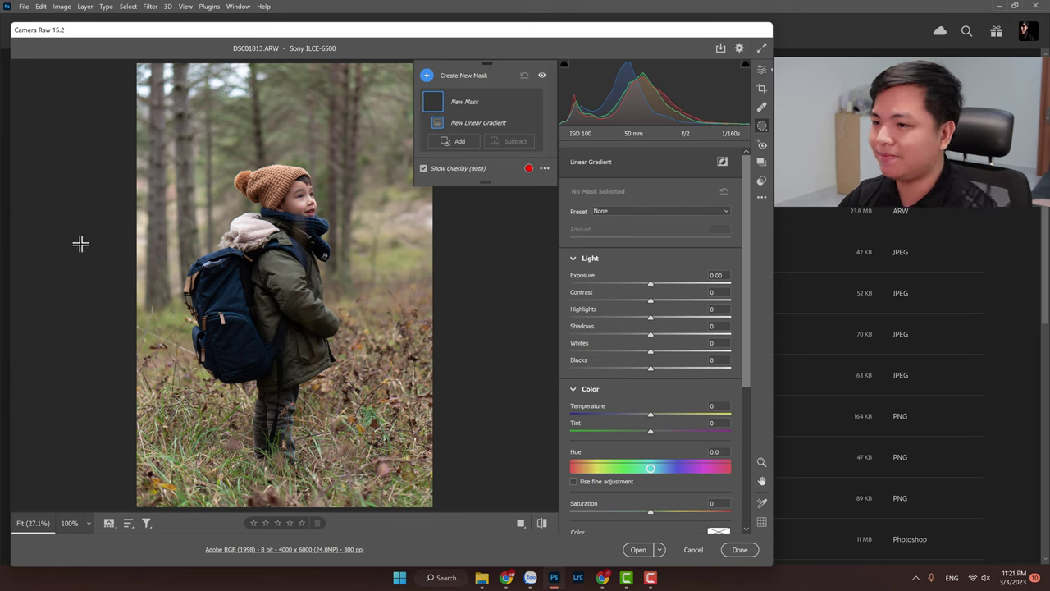
Step: Draw a left-edge gradient at Exposure -0.40, widened leftward and tilted slightly clockwise
drag(137, 283, 240, 281)
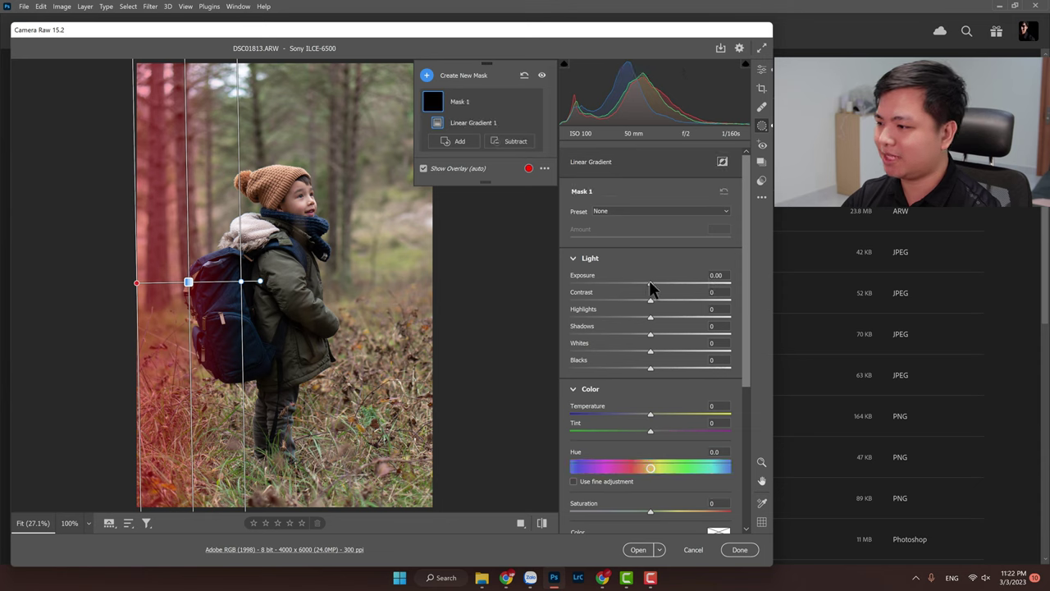
drag(650, 283, 642, 289)
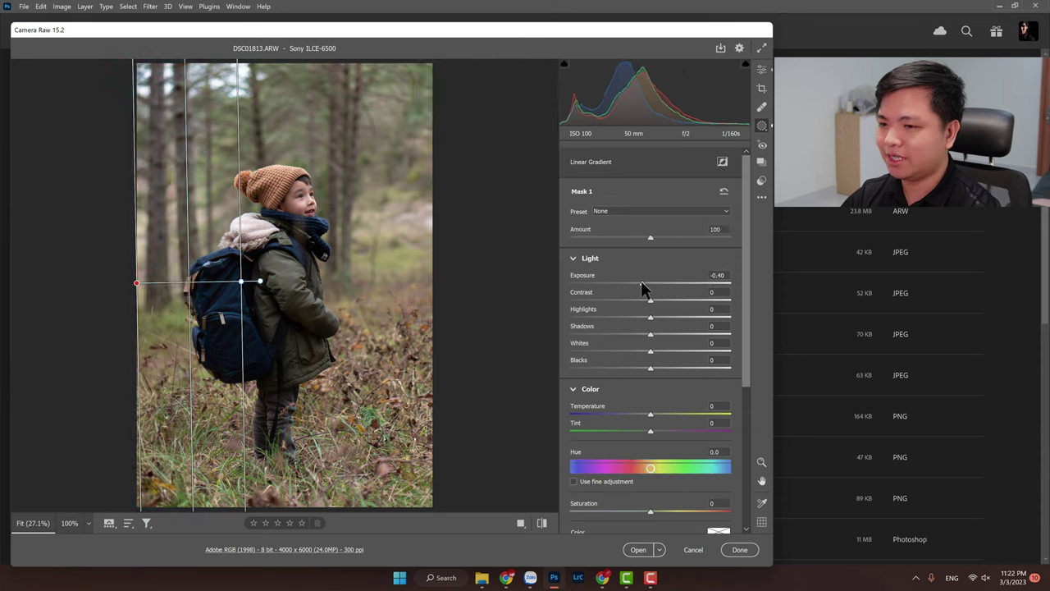
mouse_move(136, 283)
mouse_down()
mouse_move(117, 284)
mouse_move(188, 284)
mouse_up()
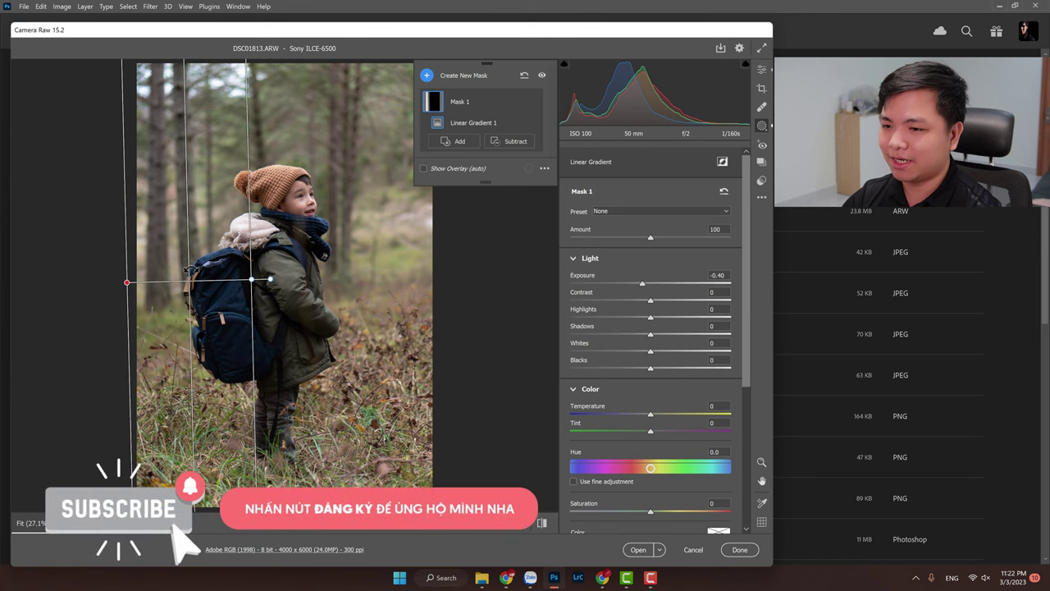
mouse_move(191, 269)
mouse_down()
mouse_move(186, 256)
mouse_move(216, 186)
mouse_up()
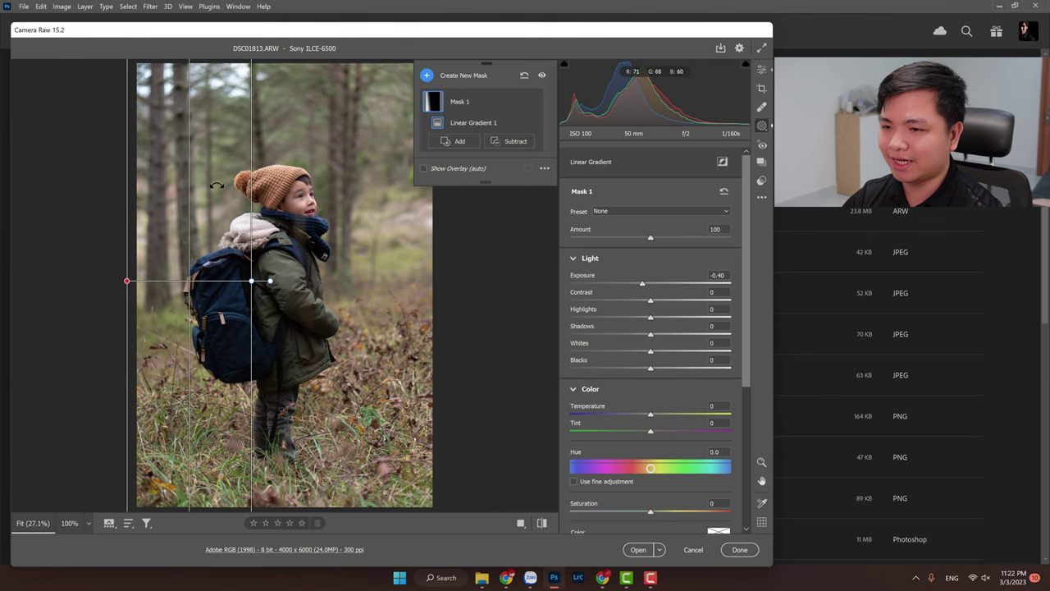
key(shift)
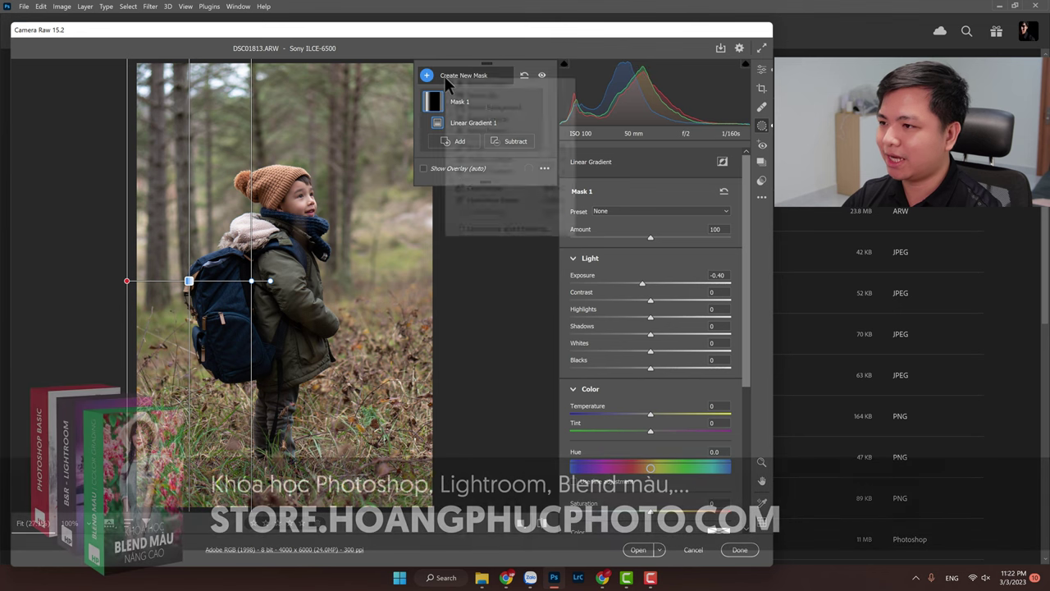
Step: Add a second gradient from the right edge, repositioned, with Exposure set to -0.65
click(444, 76)
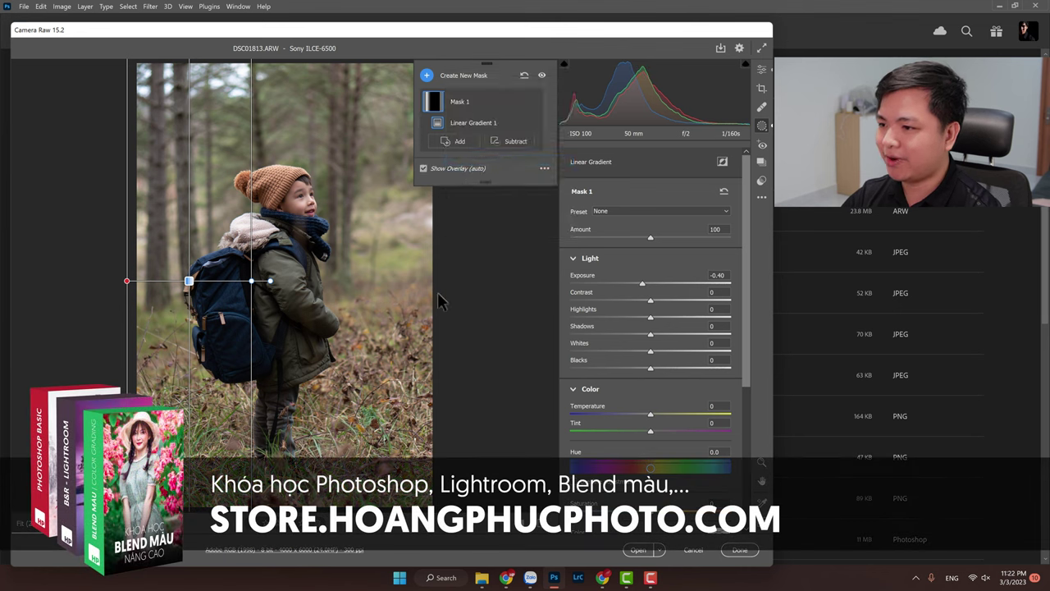
drag(435, 292, 259, 298)
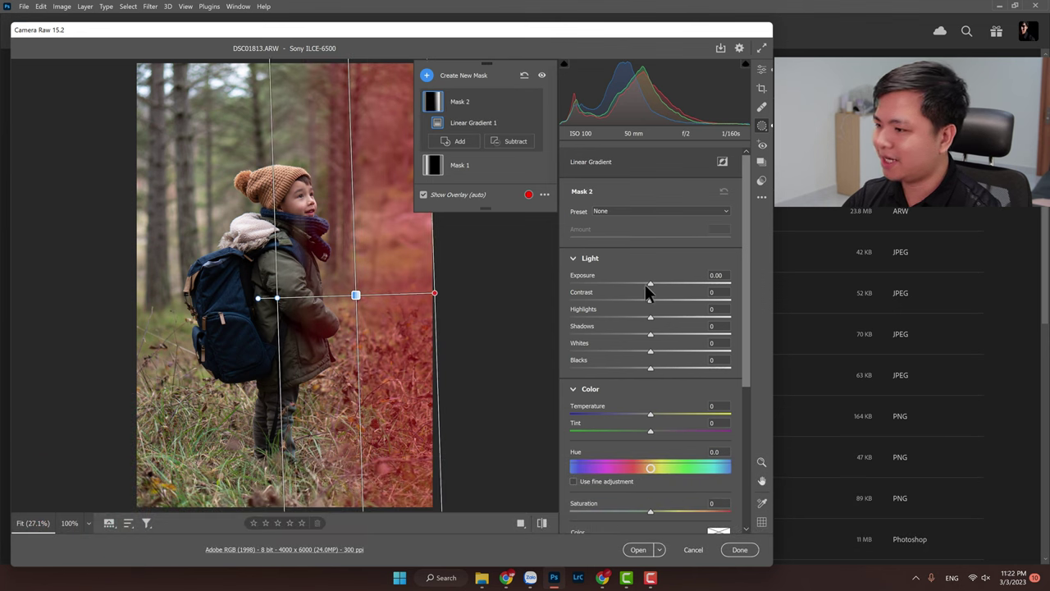
mouse_move(650, 286)
mouse_down()
mouse_move(632, 287)
mouse_move(643, 286)
mouse_up()
drag(450, 305, 501, 287)
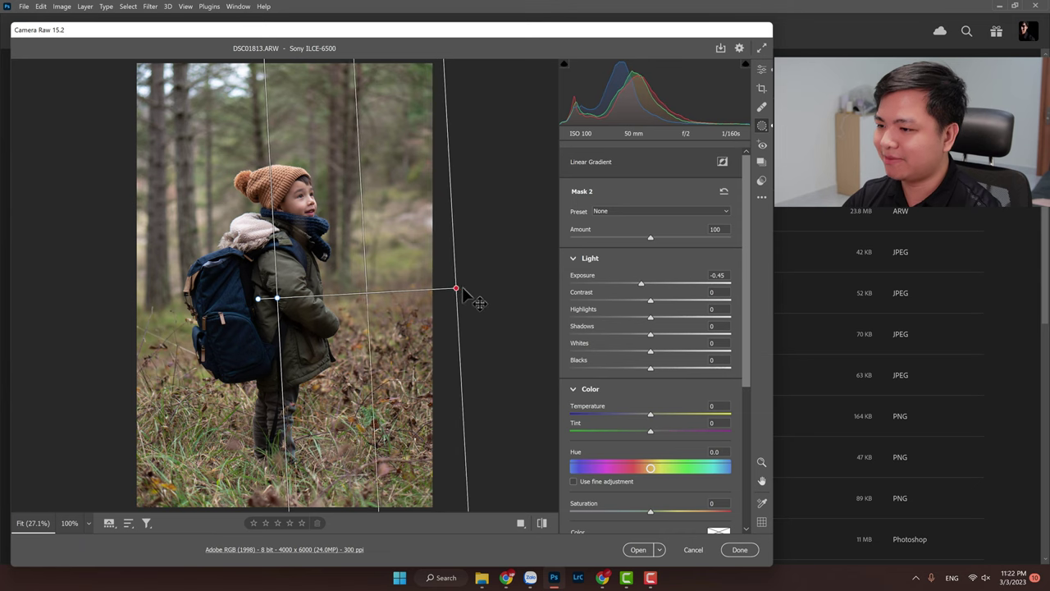
drag(642, 286, 627, 284)
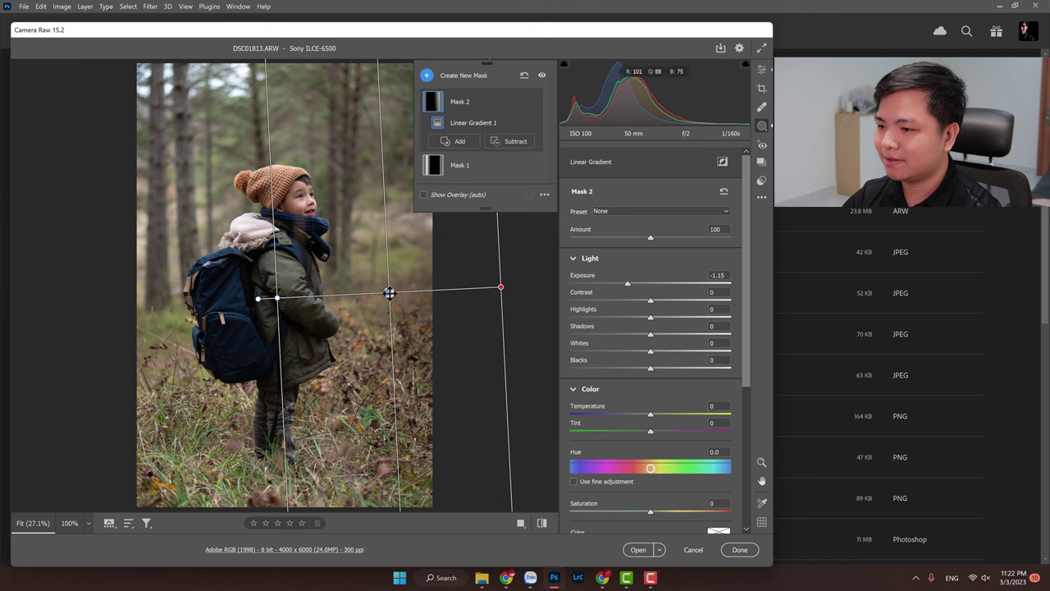
mouse_move(484, 287)
mouse_down()
mouse_move(446, 287)
mouse_move(480, 287)
mouse_up()
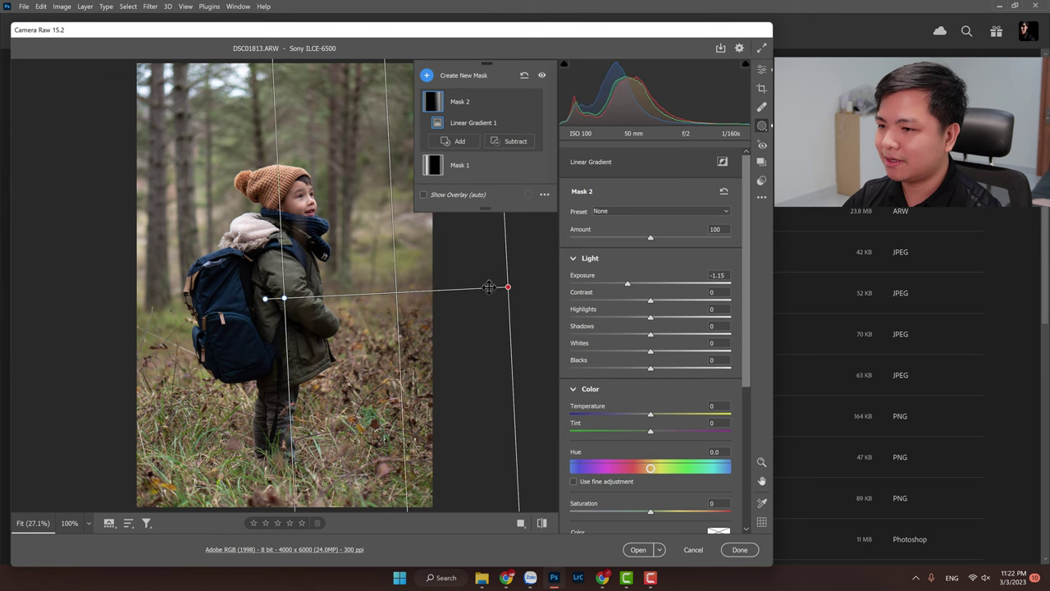
drag(627, 287, 636, 283)
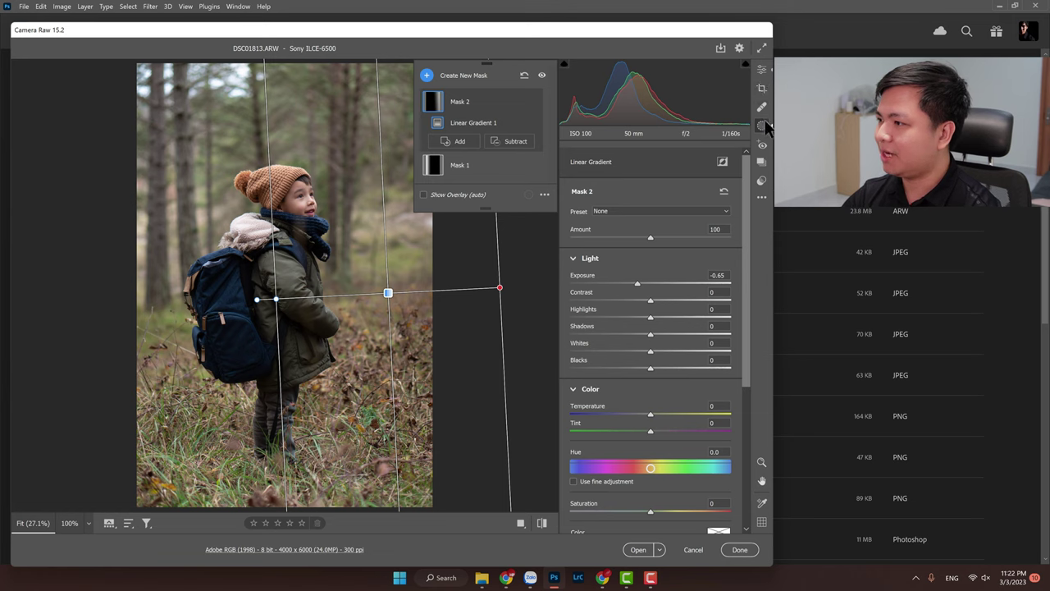
mouse_move(476, 165)
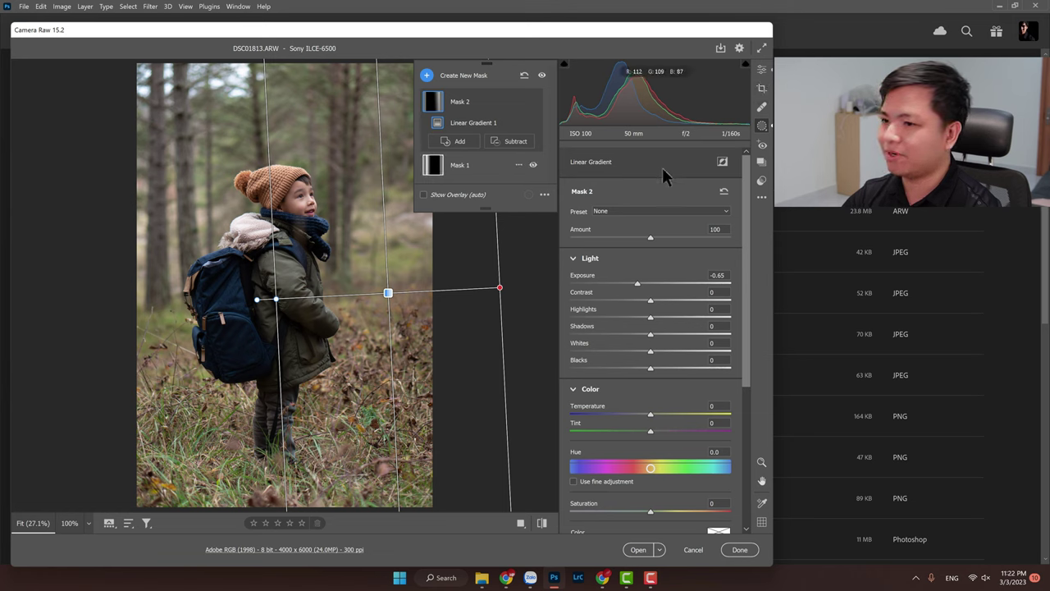
Step: Paint a brush mask over the child's hat and face, then delete it
click(460, 142)
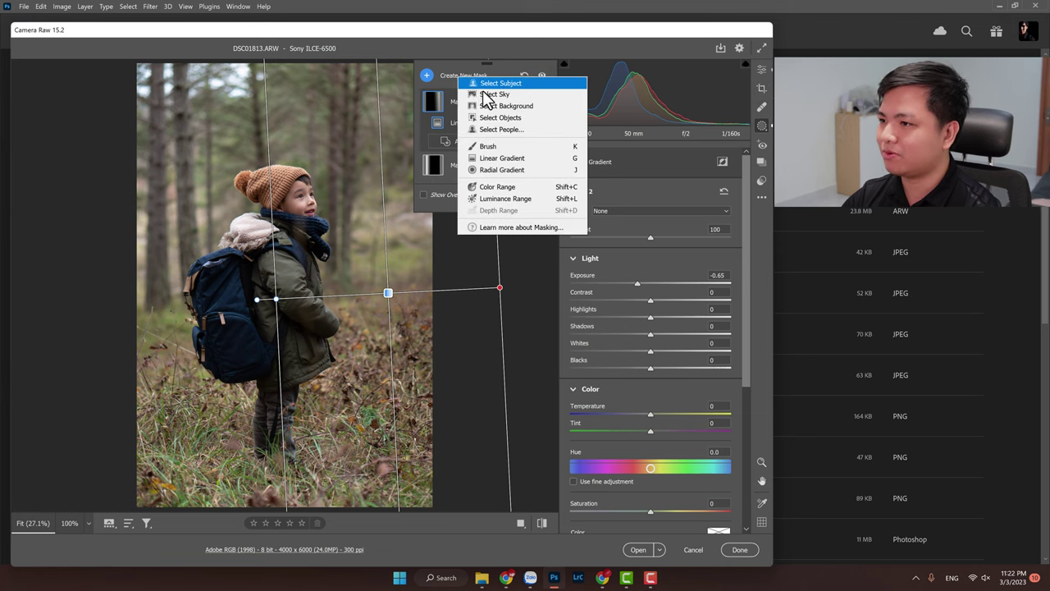
click(492, 144)
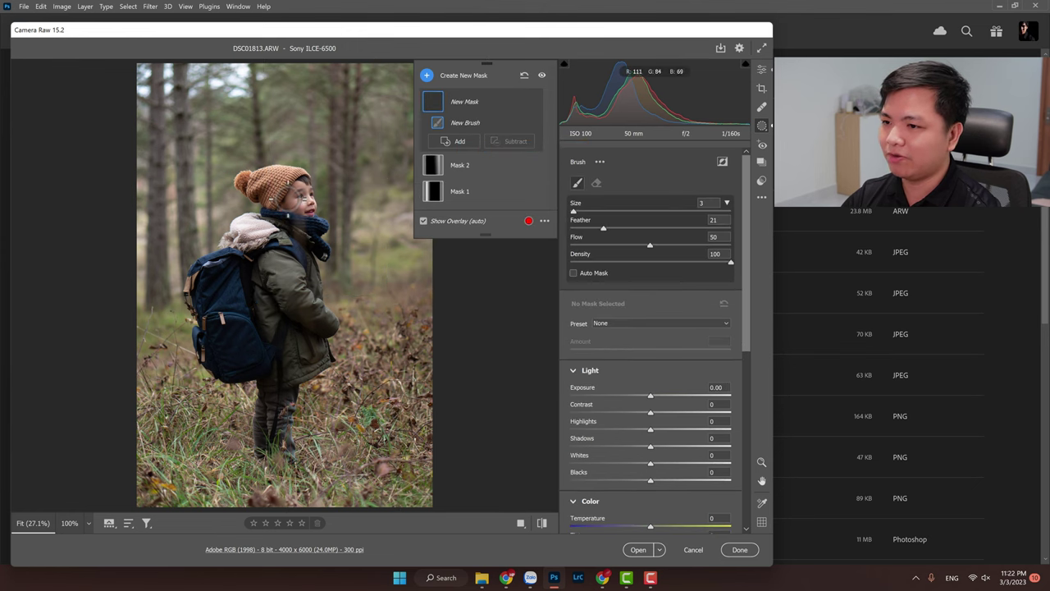
drag(287, 184, 321, 204)
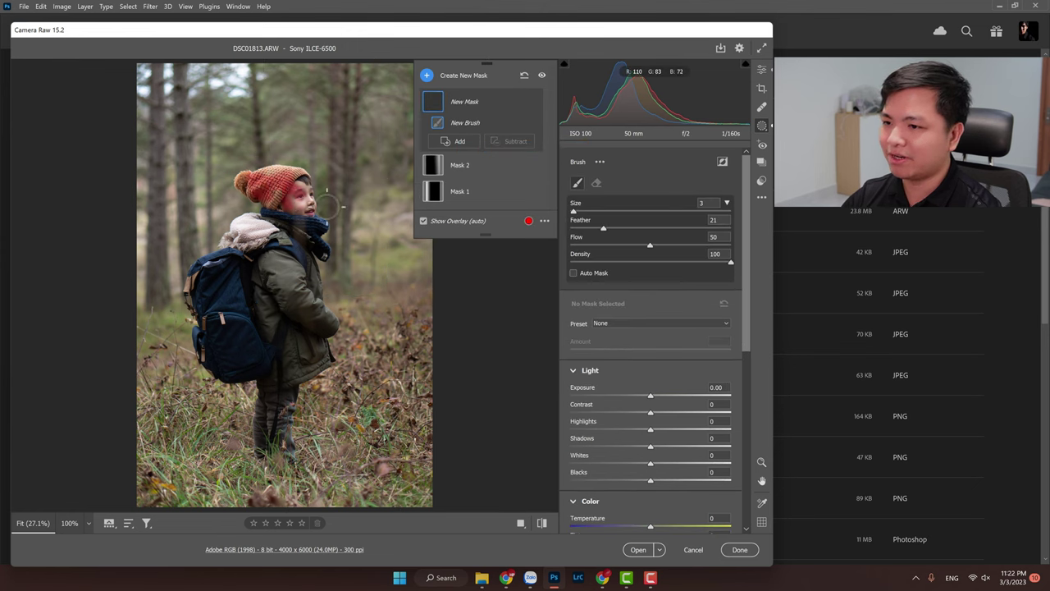
key(Delete)
Step: Add a Select Subject mask on the child with Exposure +0.25 and Texture +18
click(452, 74)
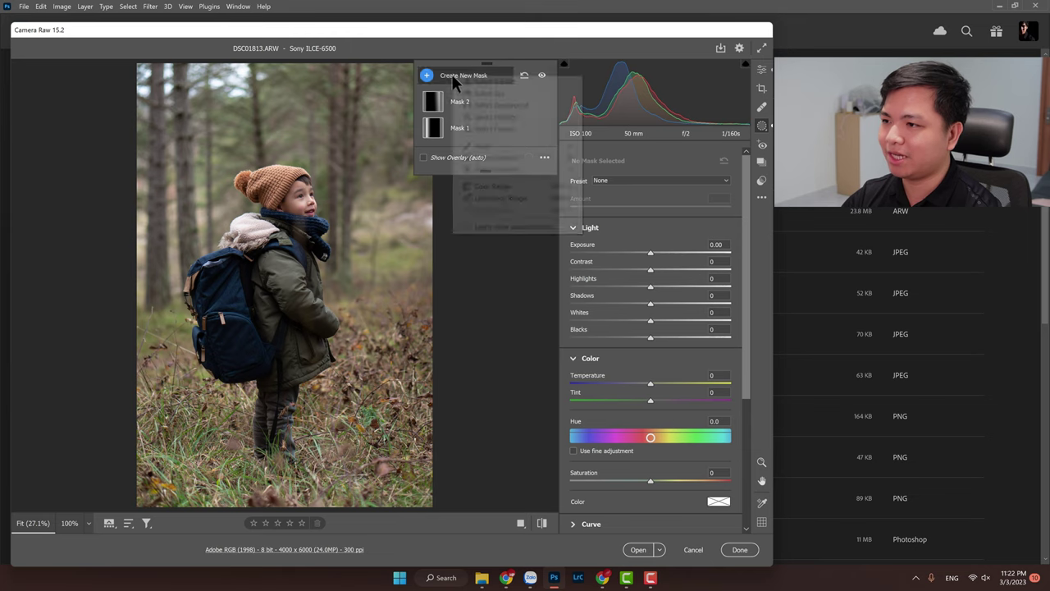
click(504, 82)
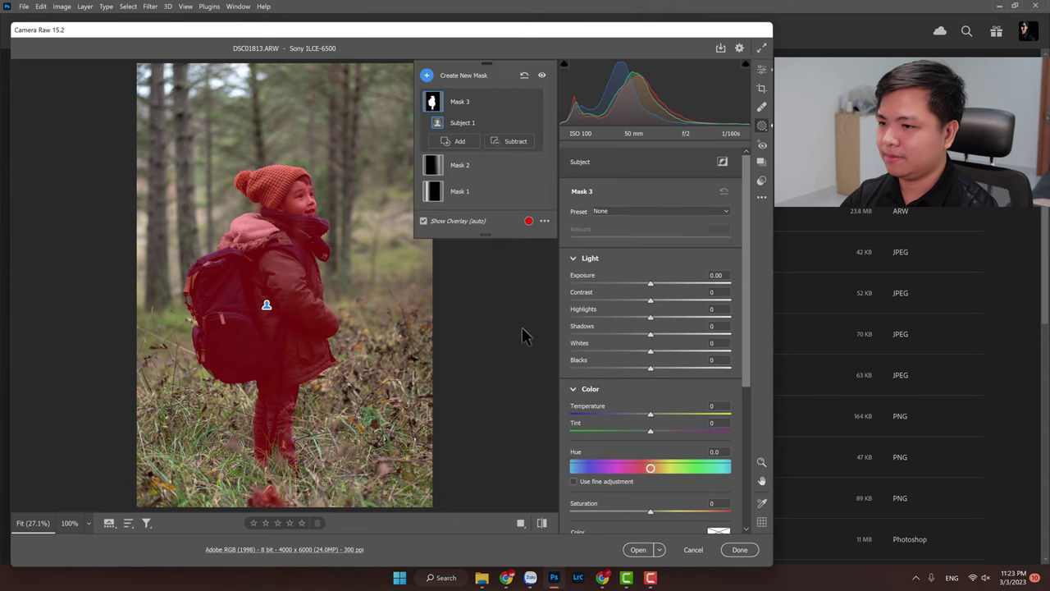
drag(649, 289, 660, 288)
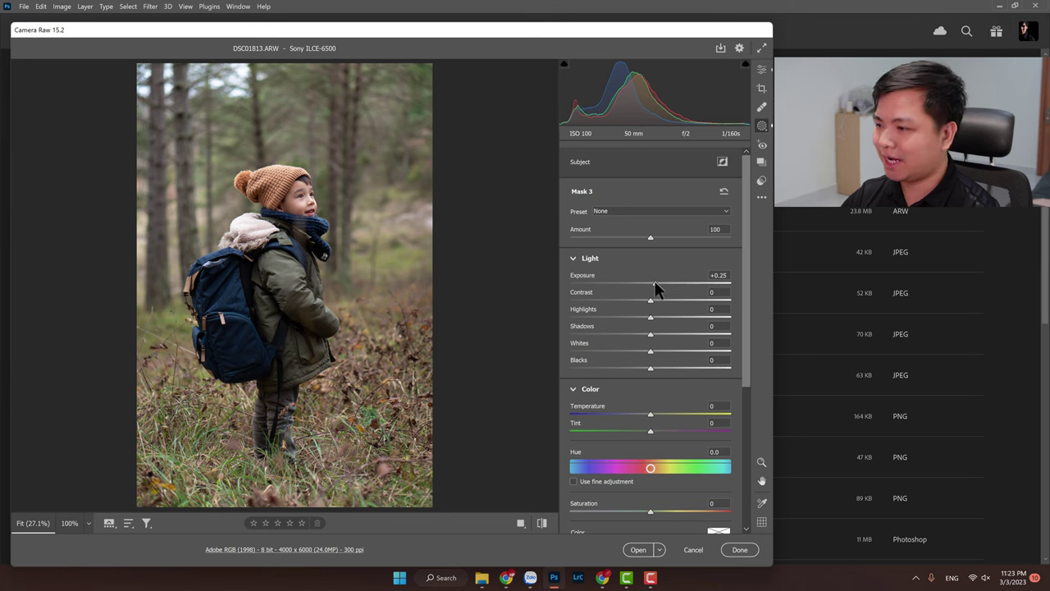
scroll(633, 386, down, 3)
scroll(637, 394, down, 2)
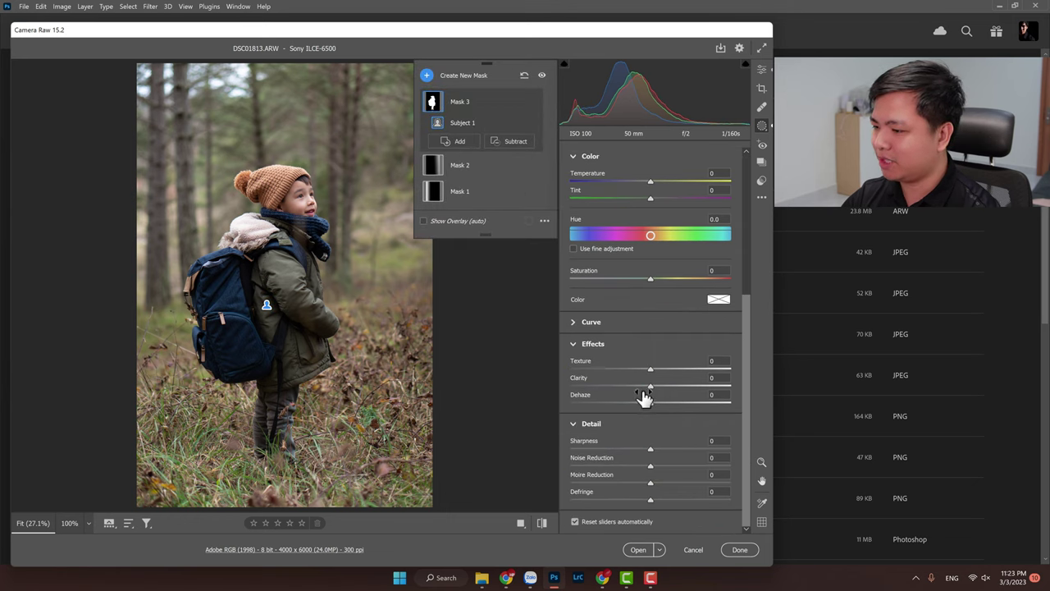
drag(653, 371, 675, 373)
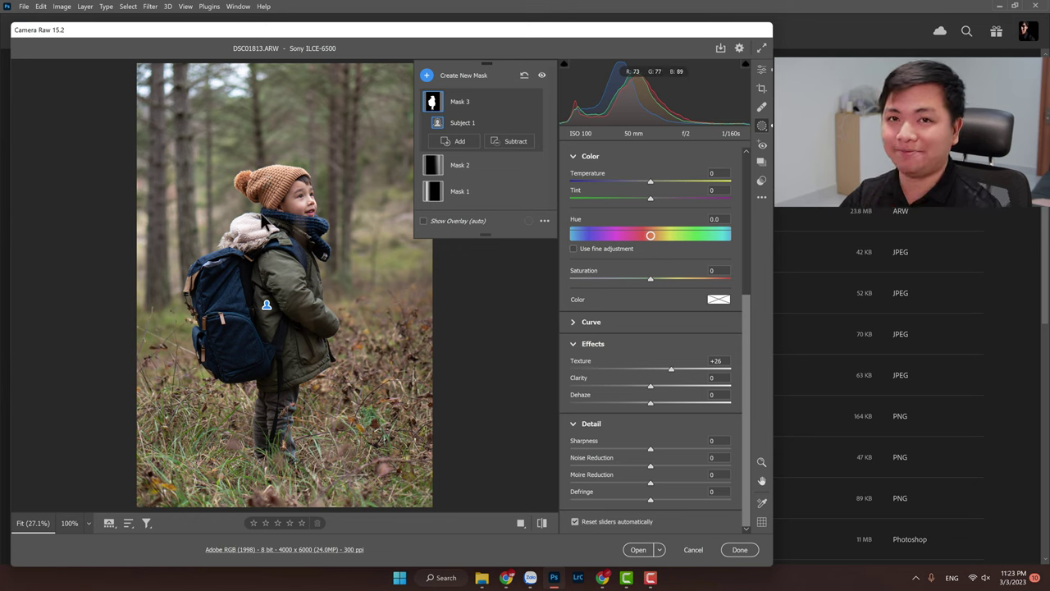
drag(671, 369, 666, 373)
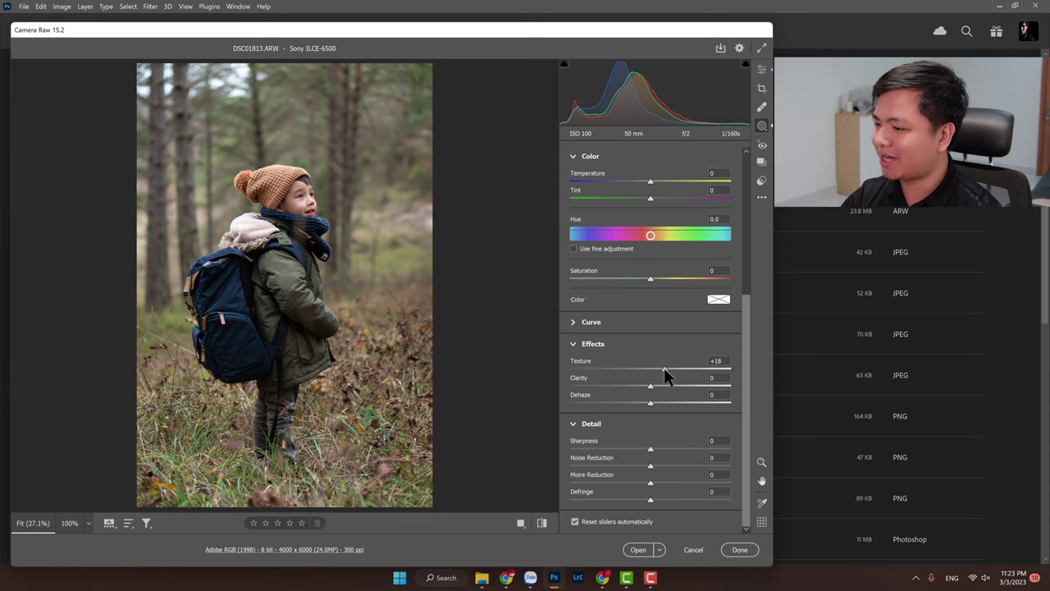
Step: Open the graded DSC01813.ARW as a Photoshop document and zoom in slightly
click(636, 550)
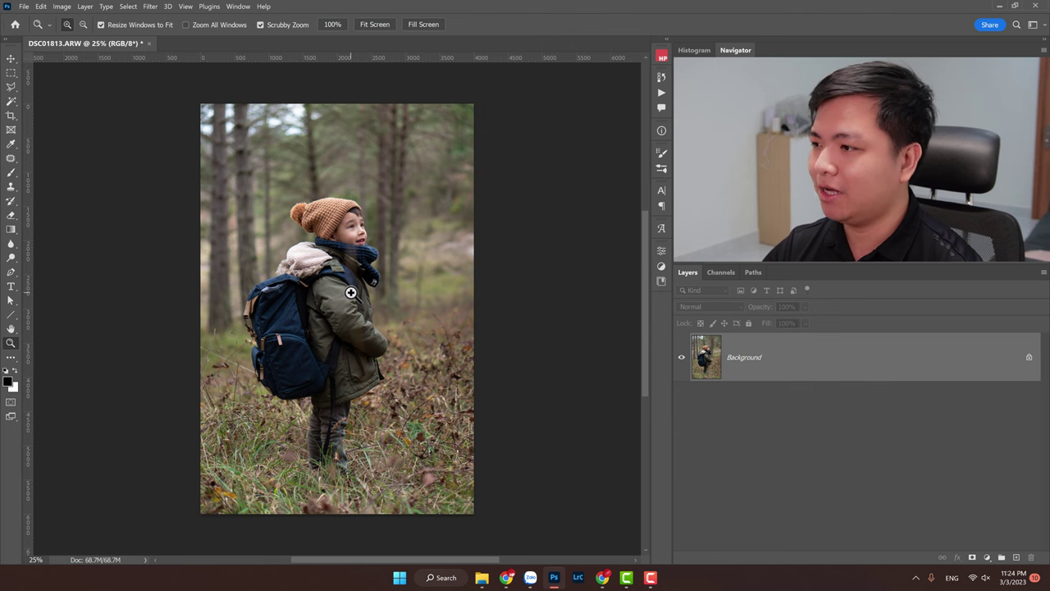
drag(351, 292, 338, 291)
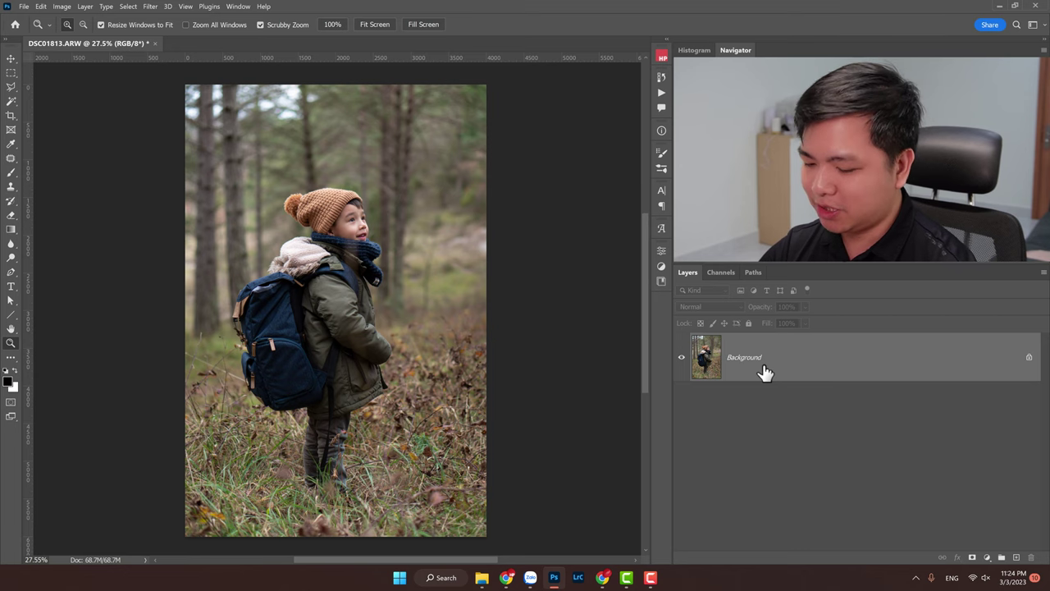
Step: Duplicate the Background layer twice with Ctrl+J
key(ctrl+j)
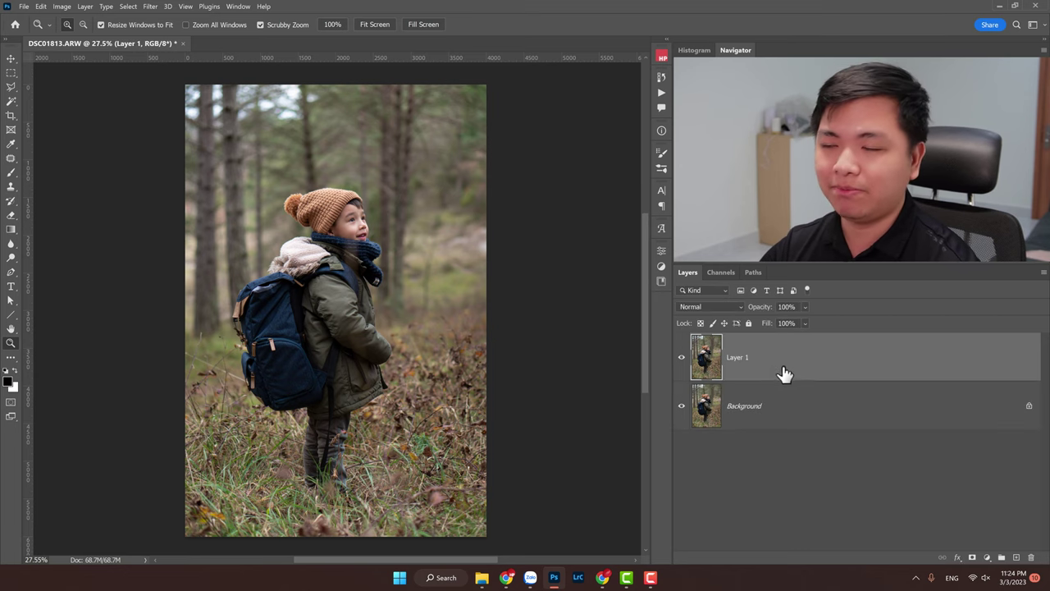
key(ctrl+j)
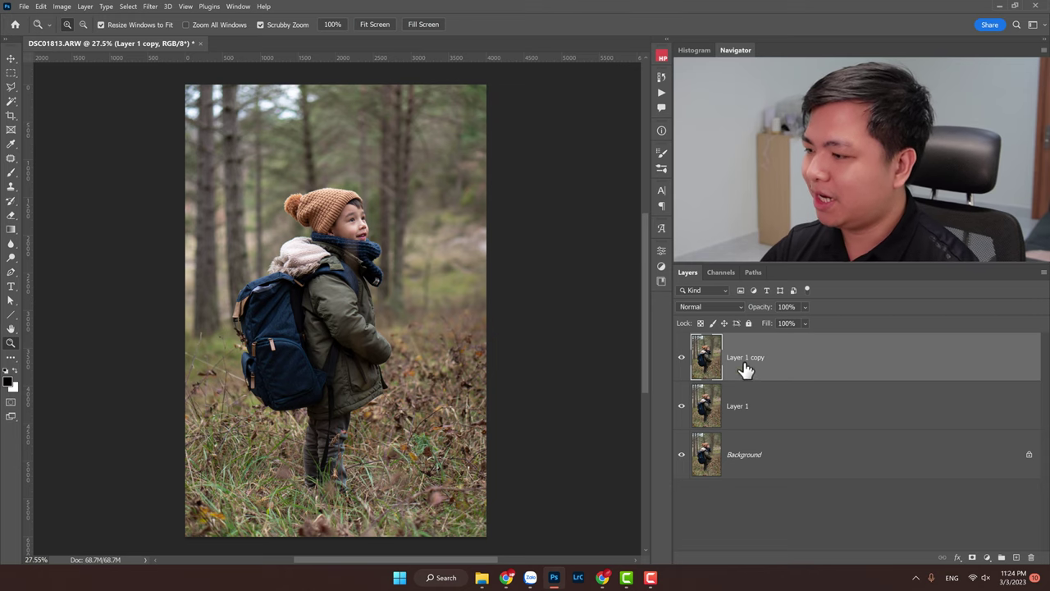
click(782, 415)
click(788, 442)
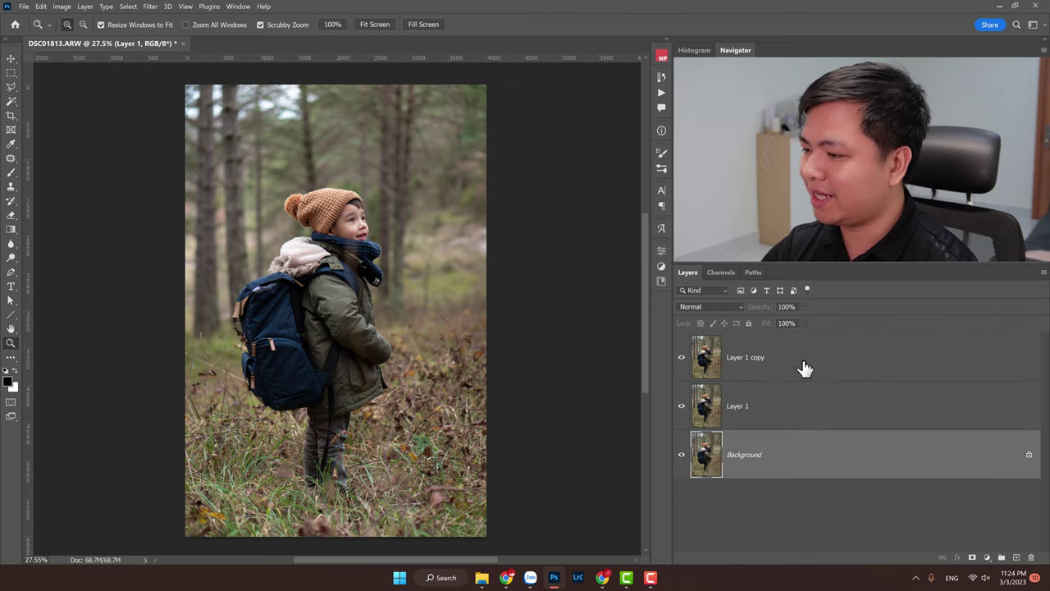
key(alt+bracketright)
key(alt+bracketright)
click(749, 360)
text(nguoi)
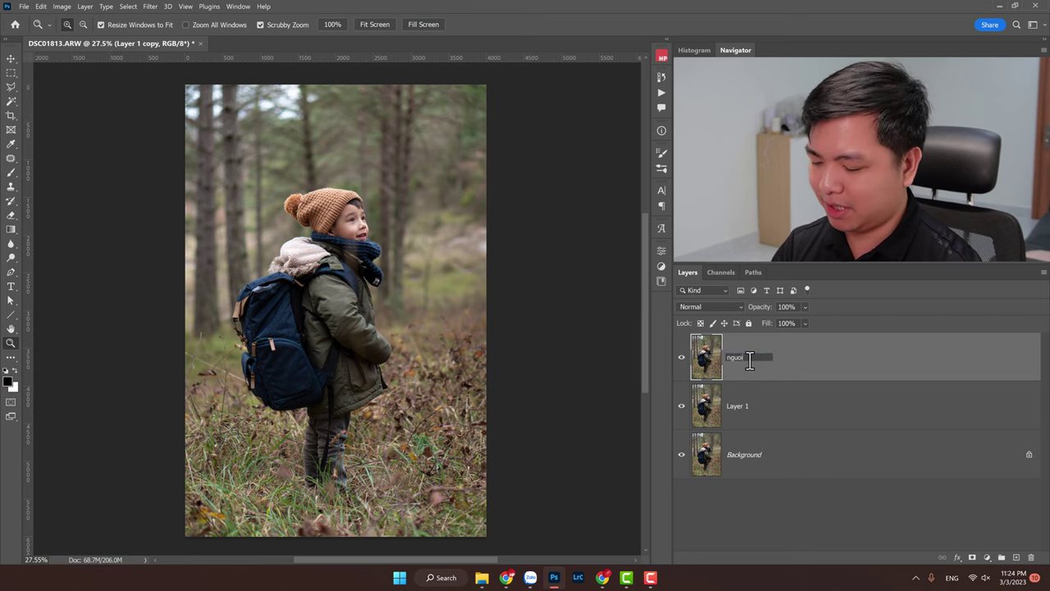
Step: Rename the middle copy 'nen' and make the top 'nguoi' layer active
double_click(739, 406)
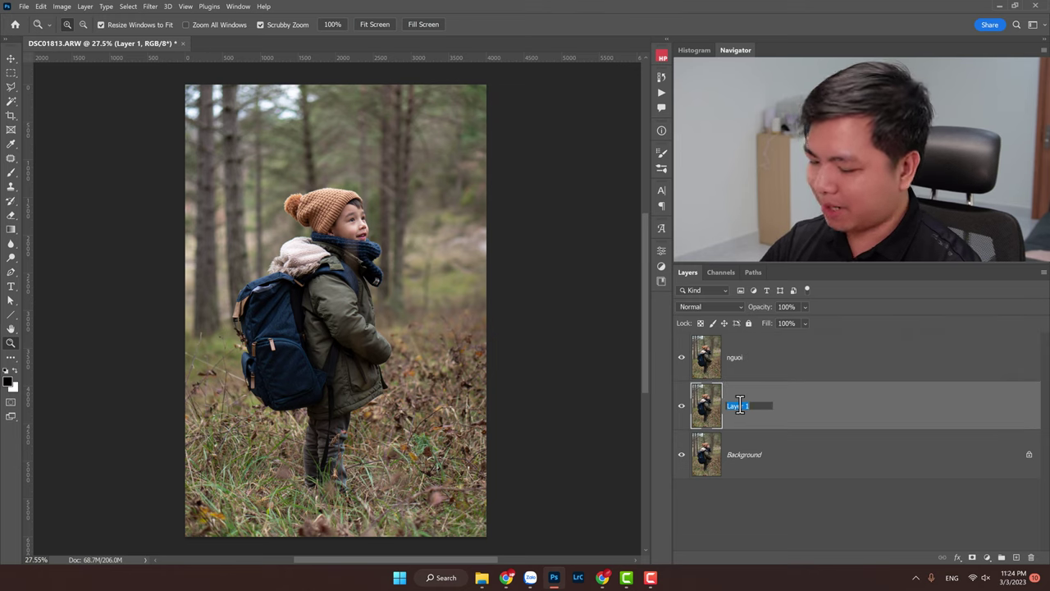
text(nen)
key(Return)
click(758, 367)
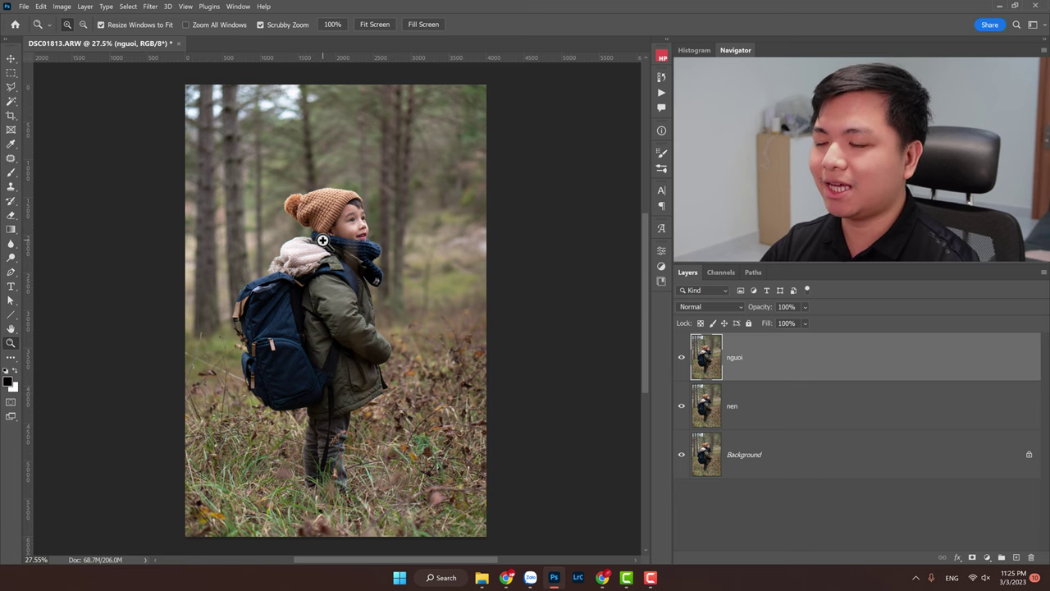
Step: Use Select > Subject to select the boy on the nguoi layer
click(129, 8)
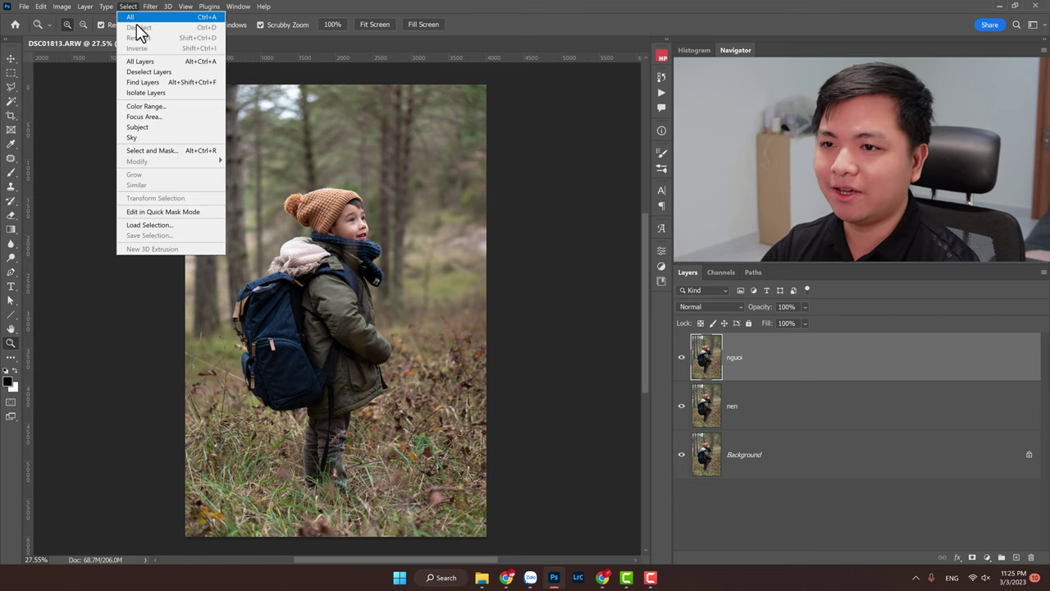
click(156, 128)
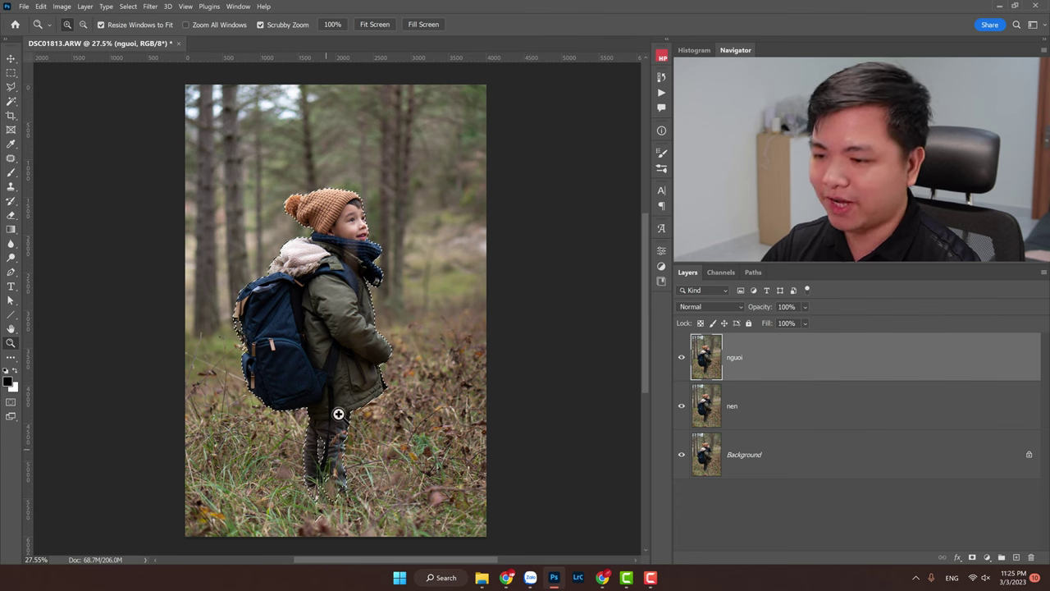
Step: Zoom in and add the missed backpack and leg edges to the selection with the Polygonal Lasso
click(10, 86)
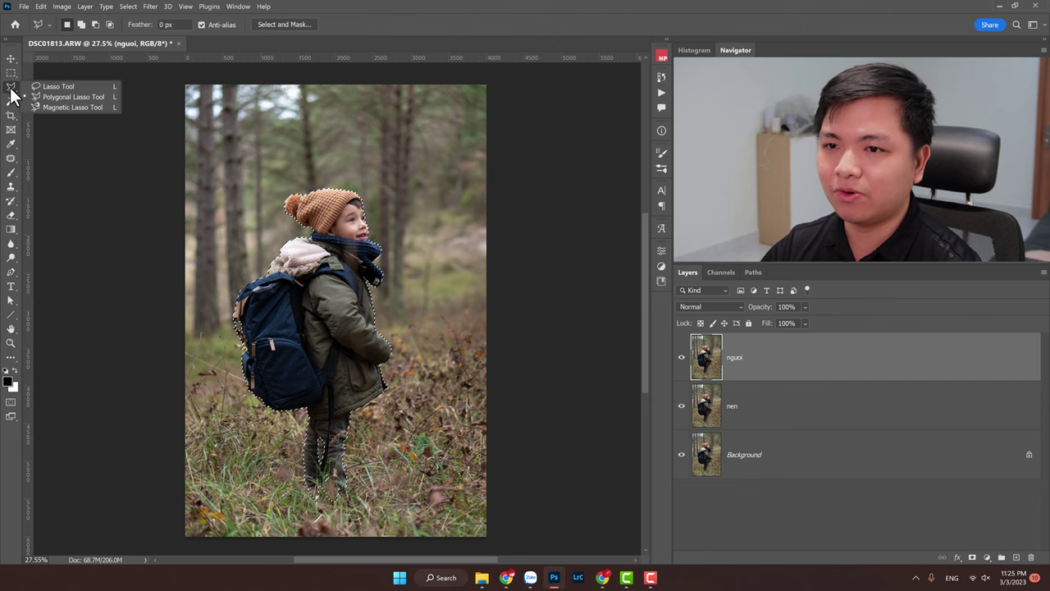
key(z)
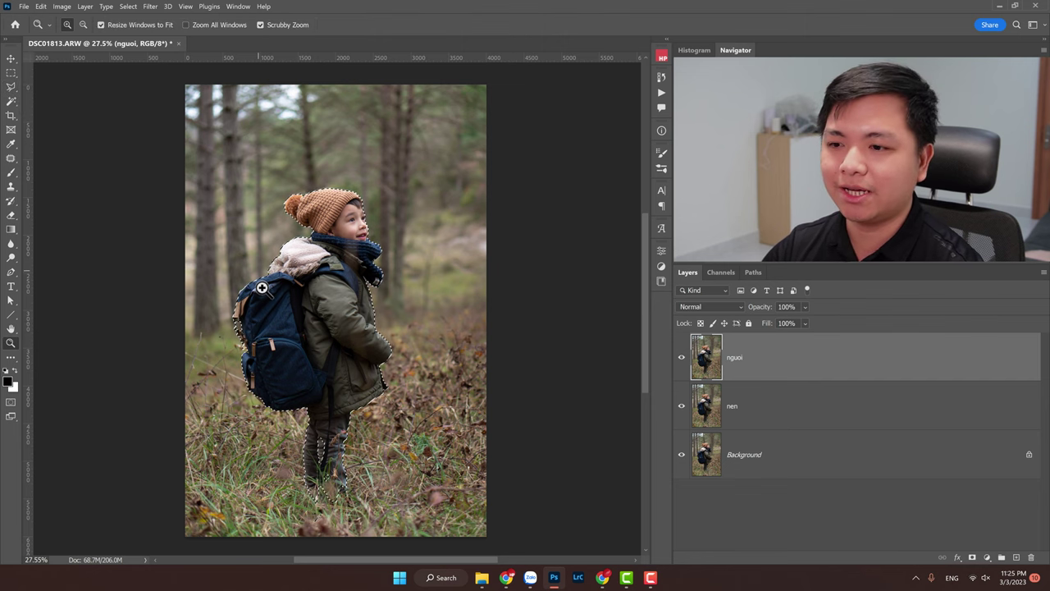
drag(247, 343, 293, 344)
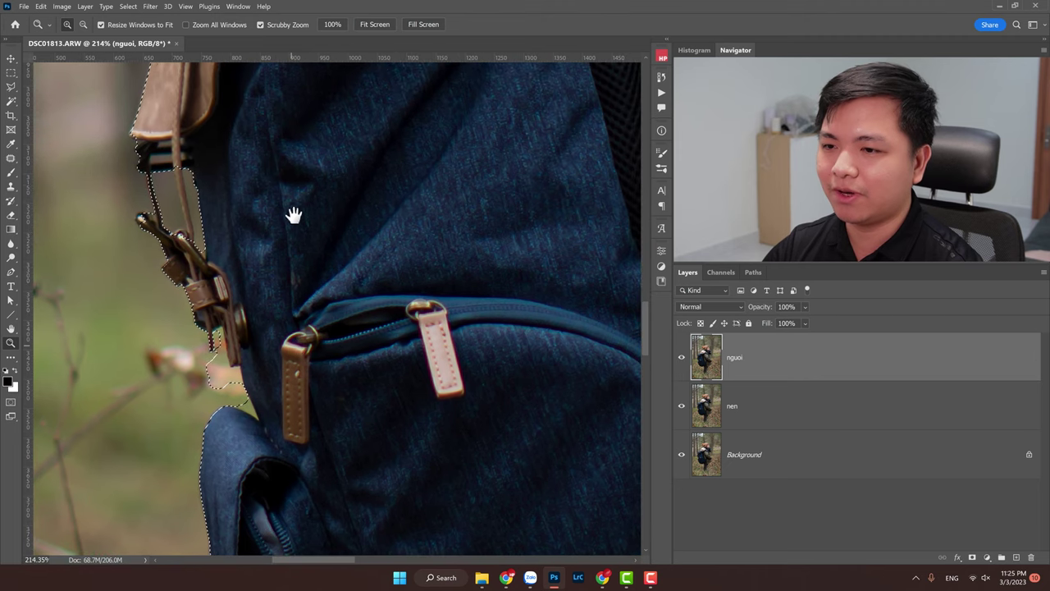
mouse_move(345, 377)
mouse_down()
mouse_move(349, 423)
mouse_move(412, 145)
mouse_up()
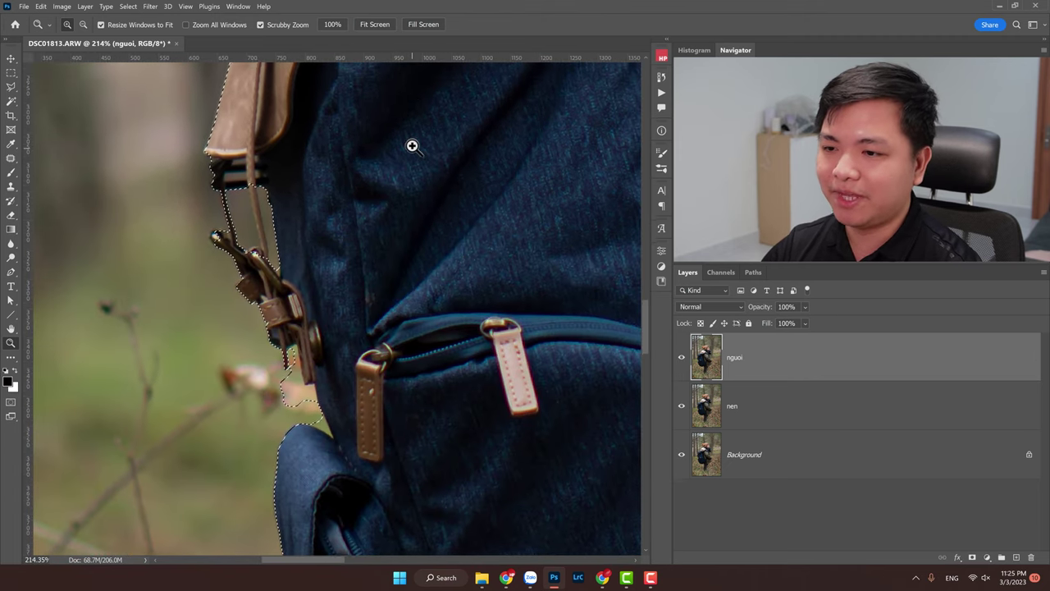
click(12, 87)
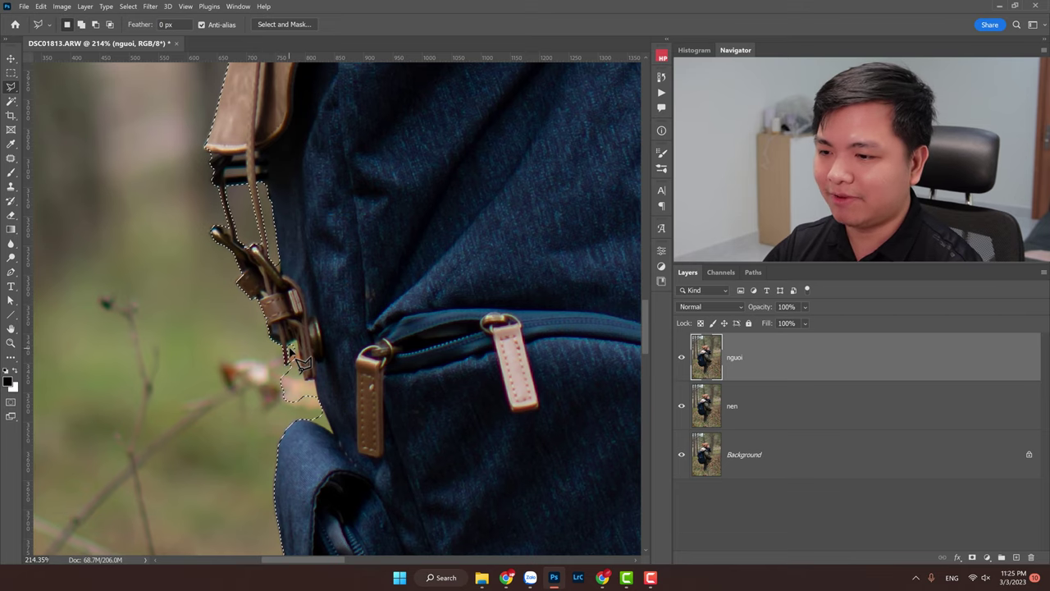
drag(297, 359, 242, 179)
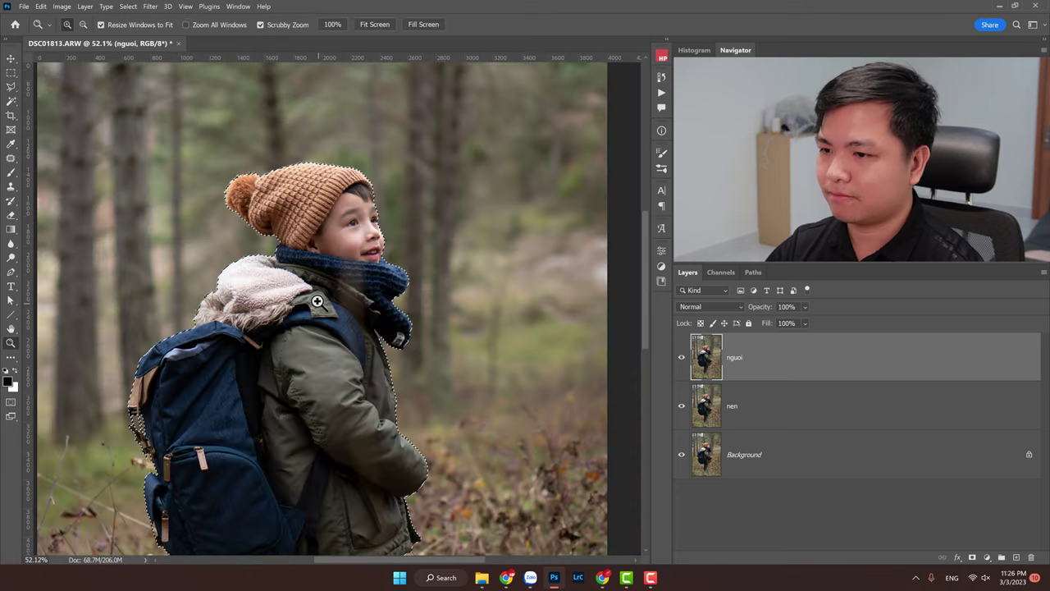
scroll(250, 189, down, 5)
scroll(328, 246, down, 5)
scroll(411, 312, down, 5)
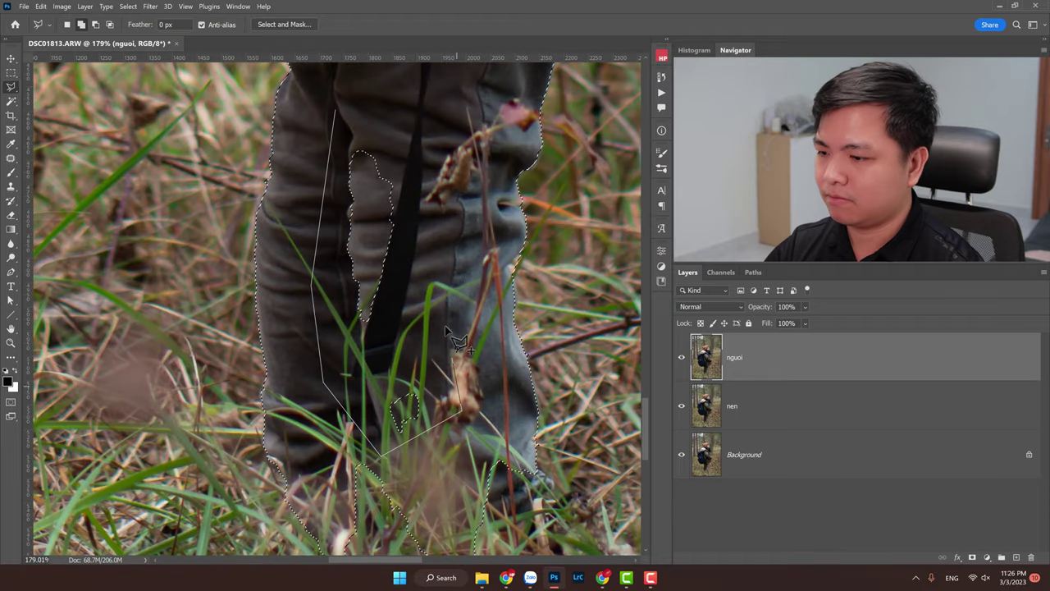
scroll(537, 367, down, 5)
key(z)
key(ctrl+0)
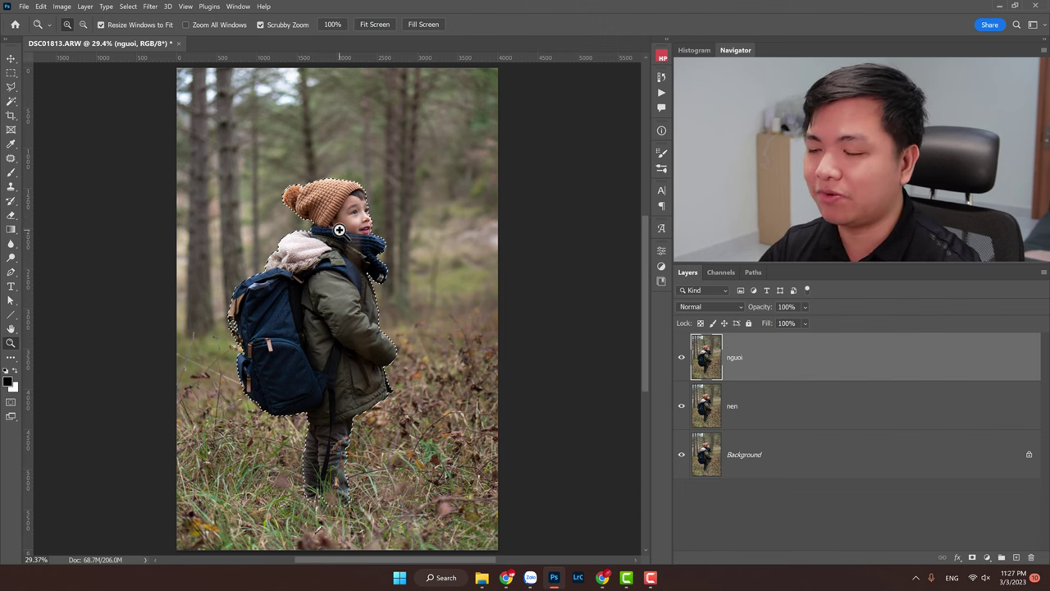
Step: Zoom in around the boy's head and expand his selection by 20 pixels
click(138, 11)
click(328, 195)
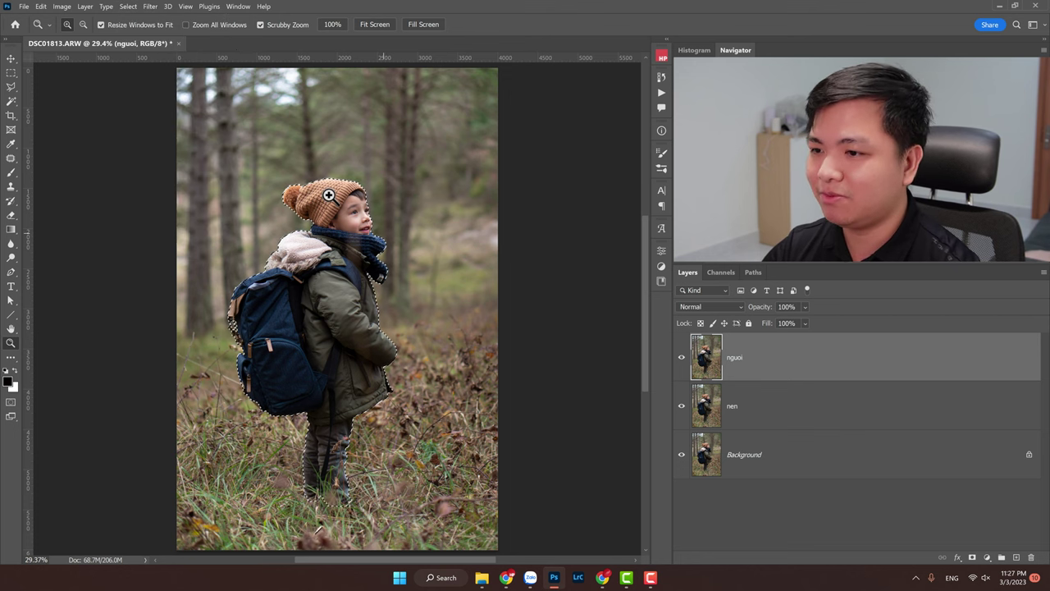
drag(326, 220, 375, 179)
drag(347, 232, 365, 229)
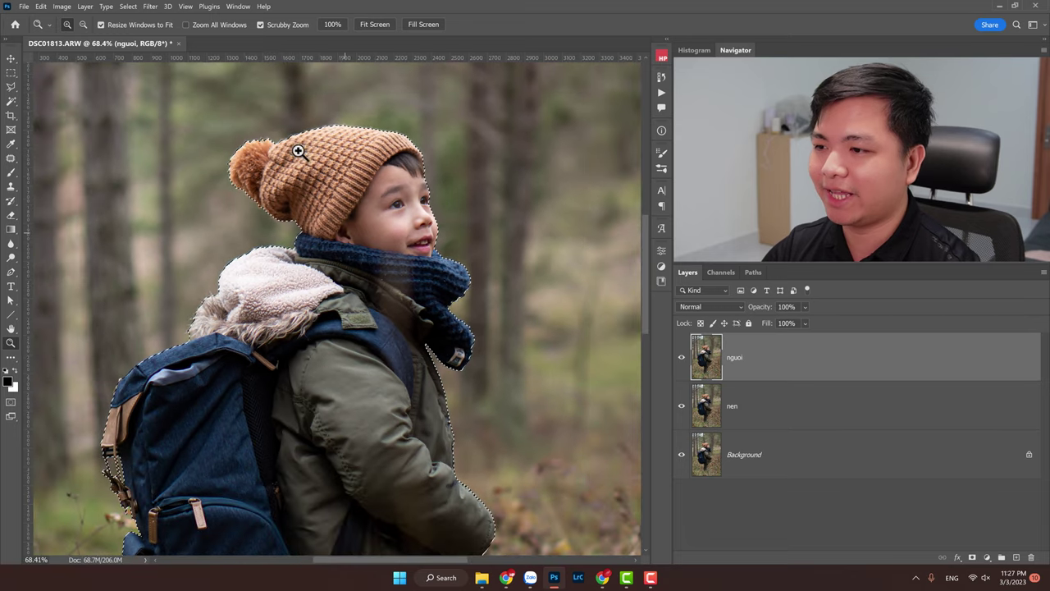
click(129, 7)
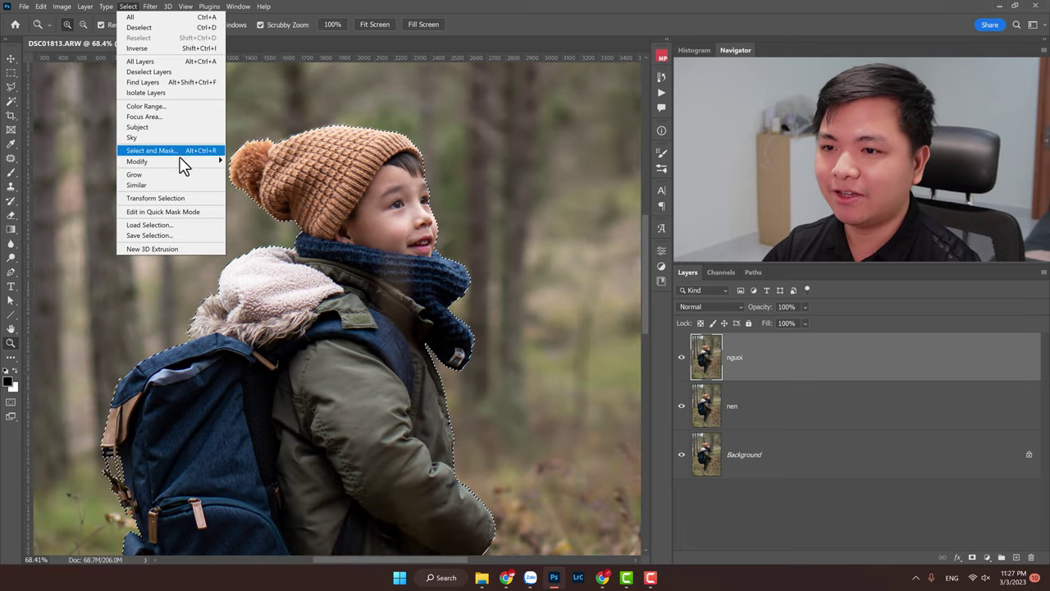
mouse_move(137, 161)
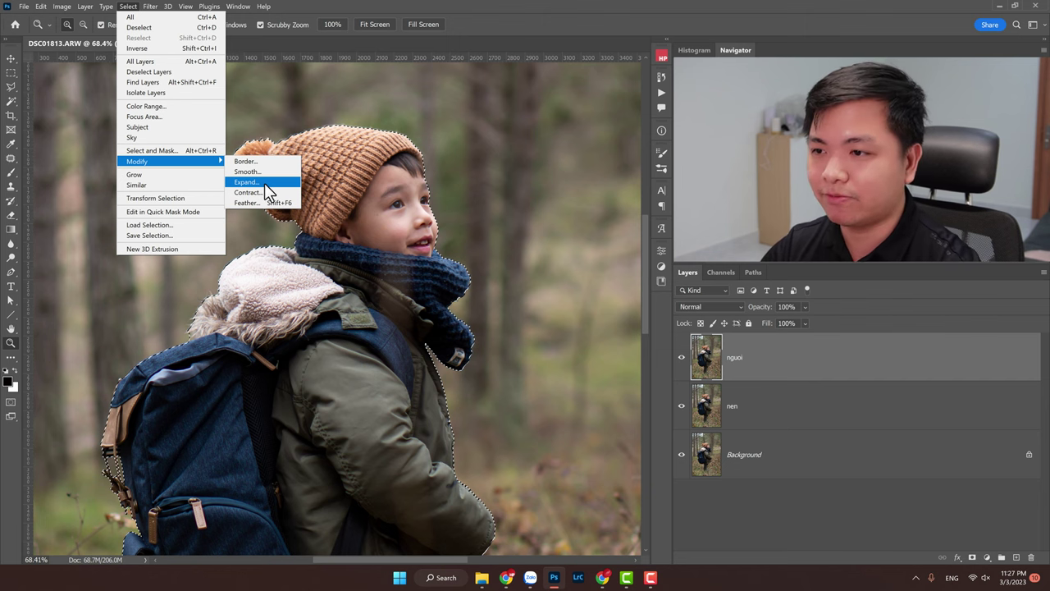
click(265, 183)
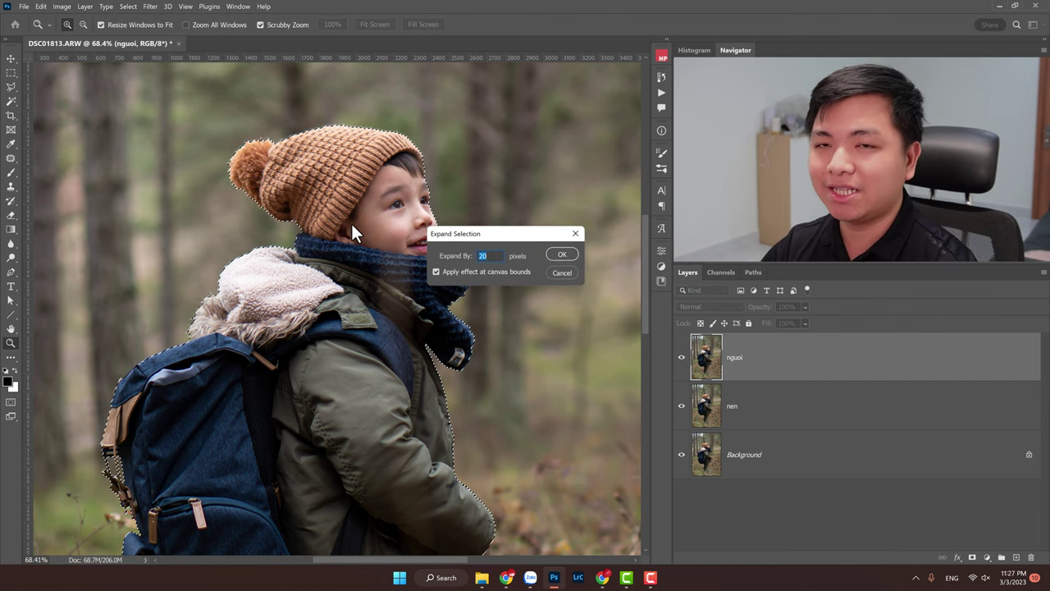
mouse_move(516, 233)
mouse_down()
mouse_move(511, 274)
mouse_move(529, 231)
mouse_up()
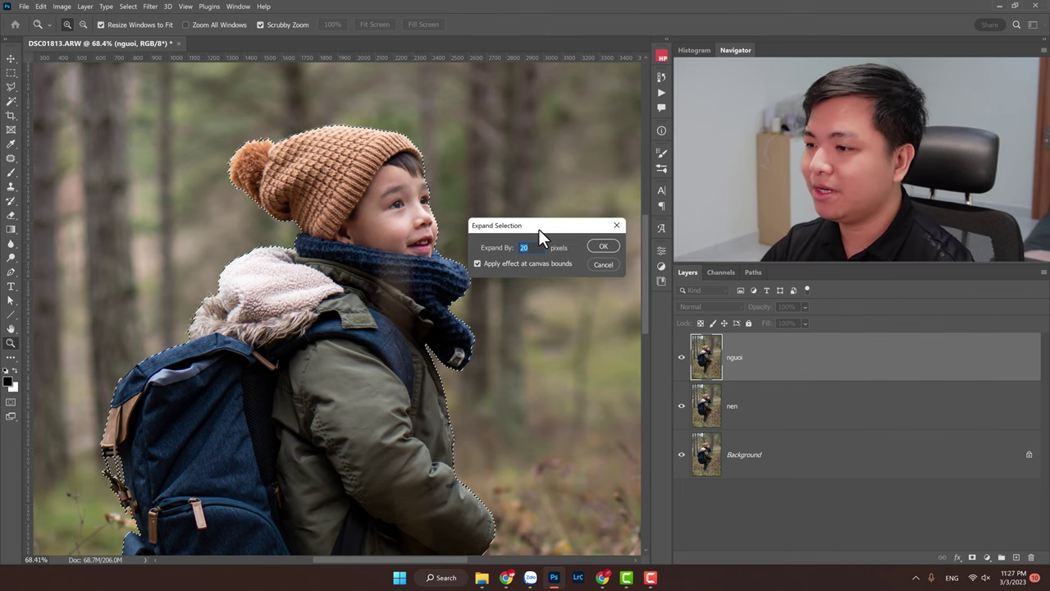
drag(539, 230, 540, 233)
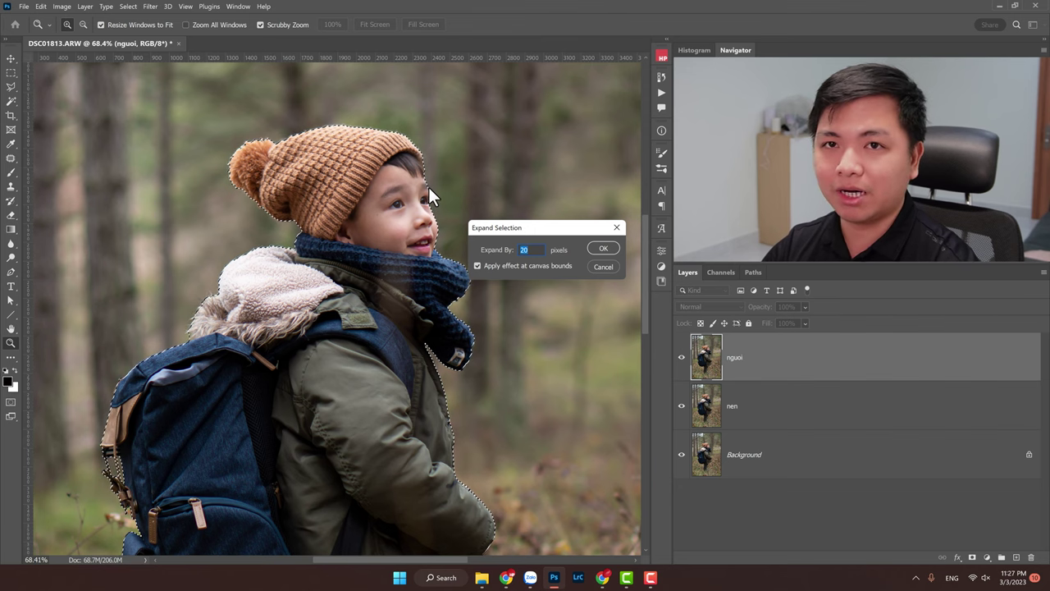
click(603, 250)
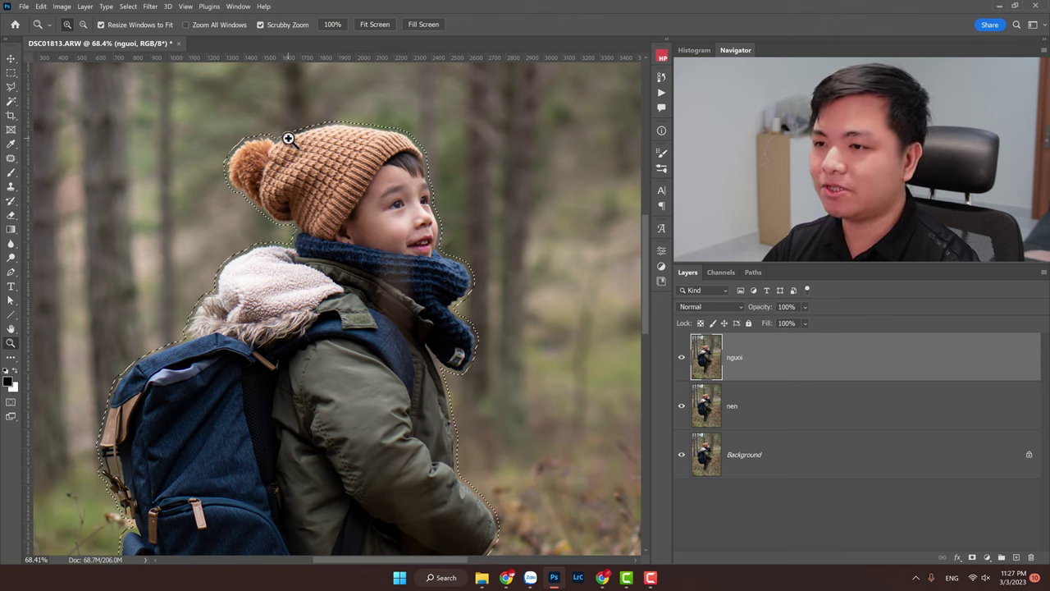
click(130, 6)
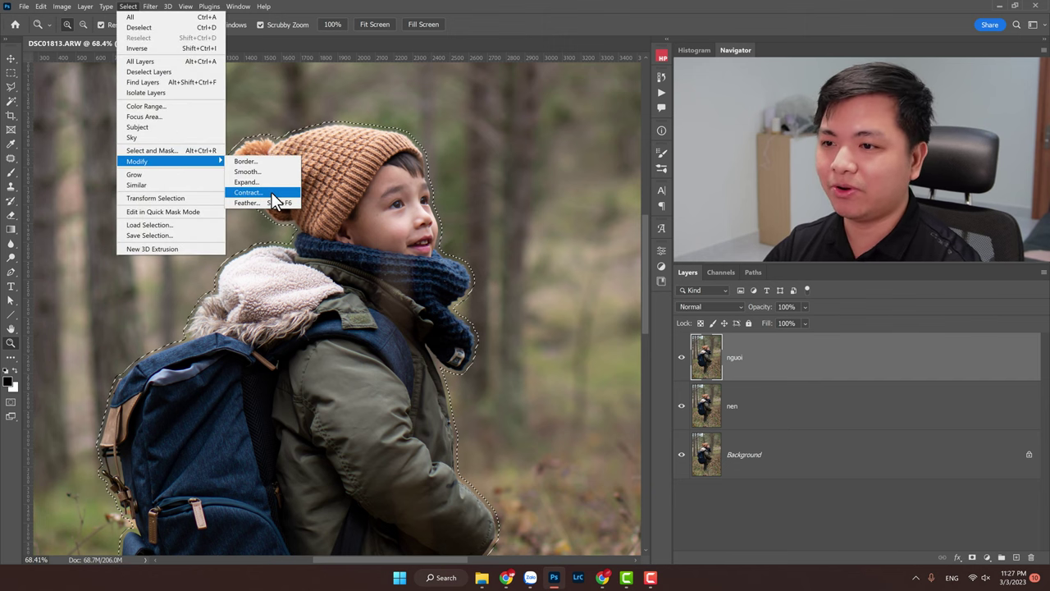
Step: Feather the boy selection with a 10-pixel radius
click(276, 207)
mouse_move(454, 220)
mouse_down()
mouse_move(489, 266)
mouse_move(519, 197)
mouse_up()
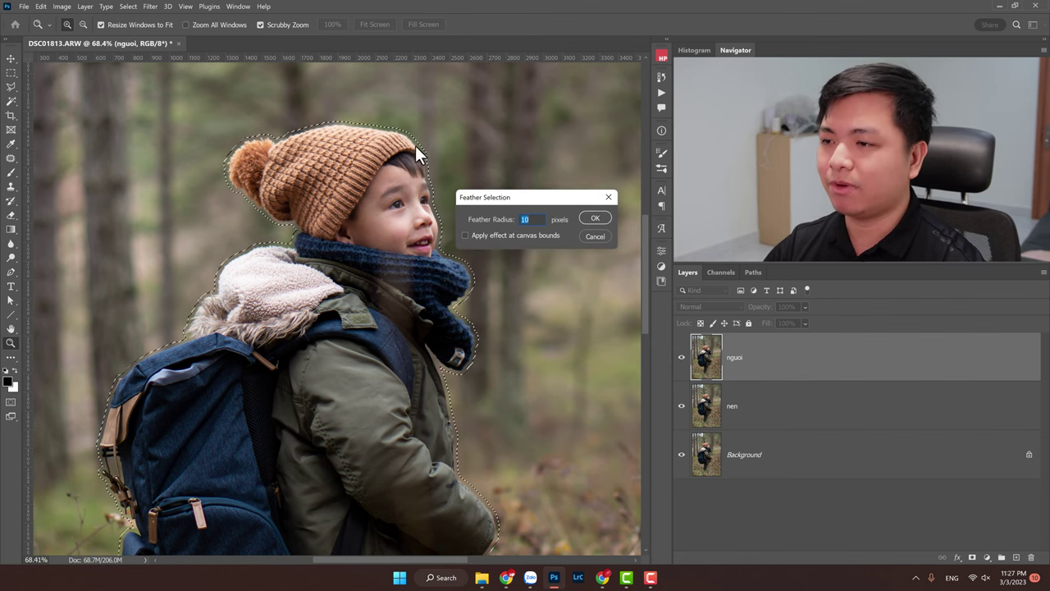
click(529, 218)
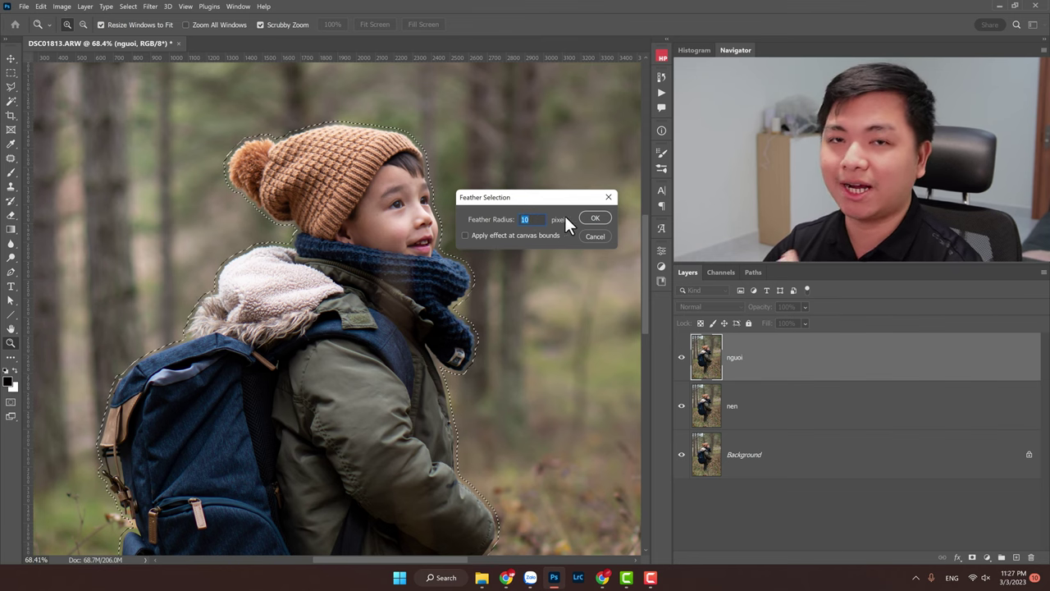
double_click(542, 220)
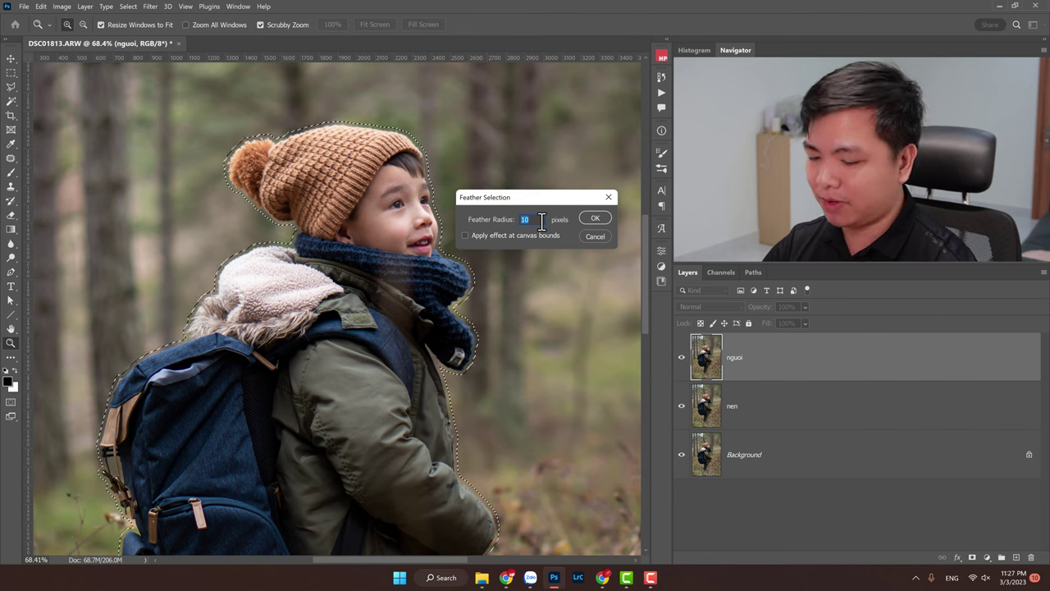
text(13)
click(597, 219)
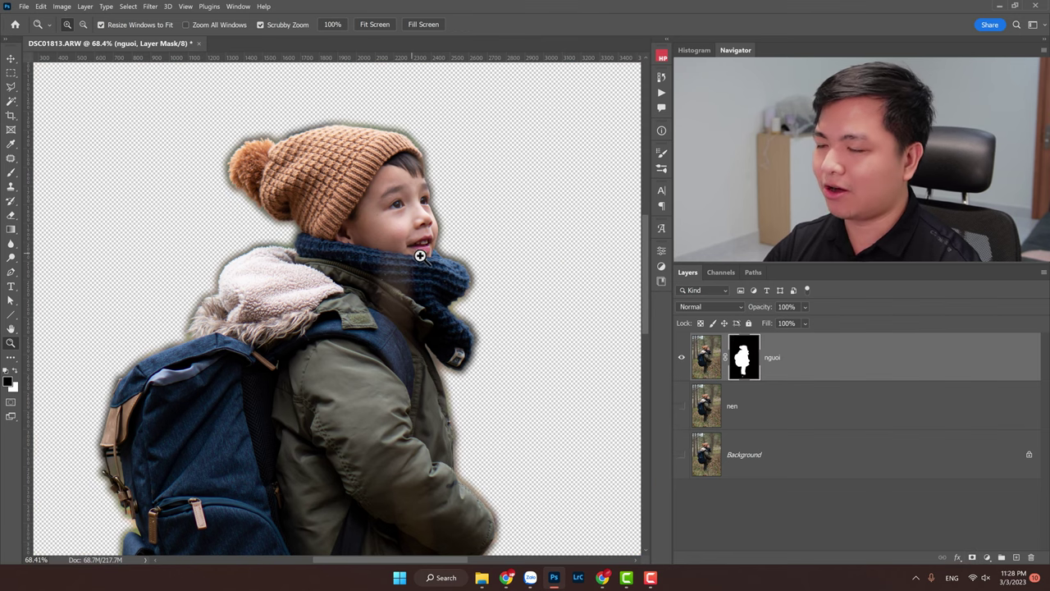
Step: Hide the Background and paint the stray grass fragment below the boy's feet out of the nguoi mask
alt+click(406, 287)
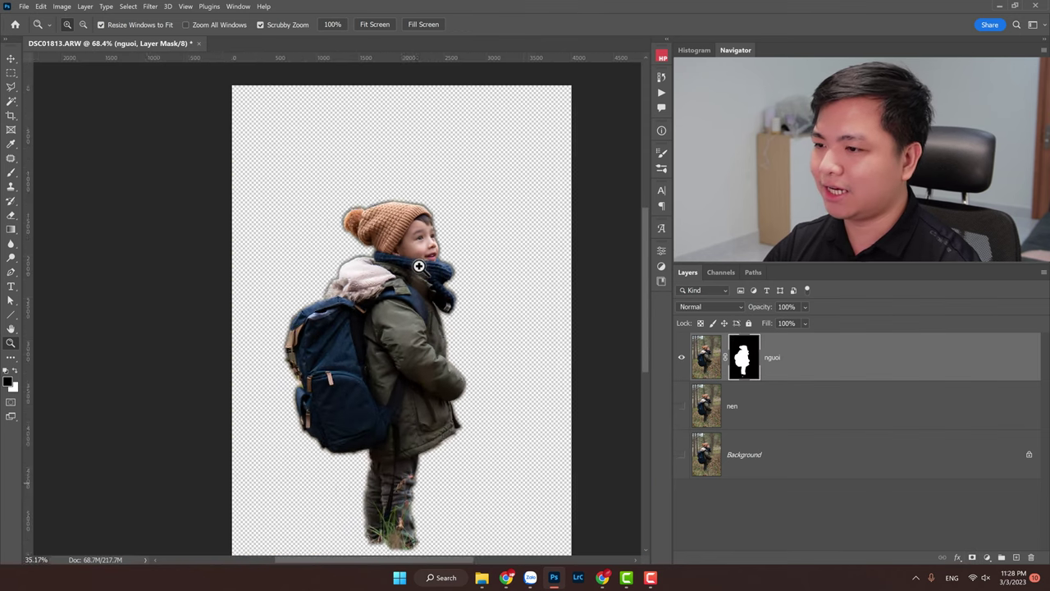
mouse_move(402, 316)
mouse_down()
mouse_move(459, 403)
mouse_move(425, 355)
mouse_up()
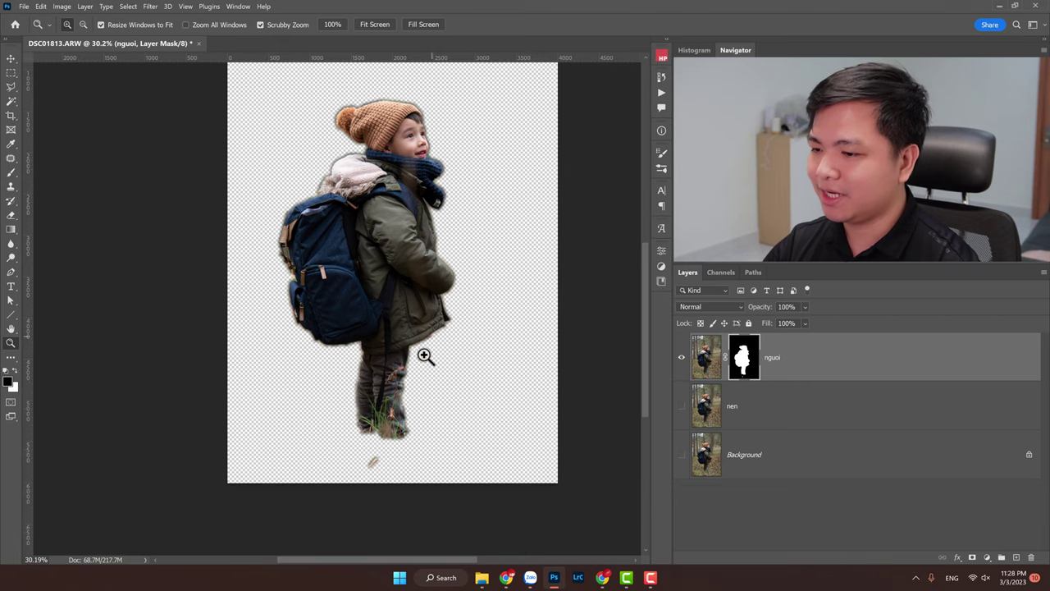
drag(375, 468, 375, 458)
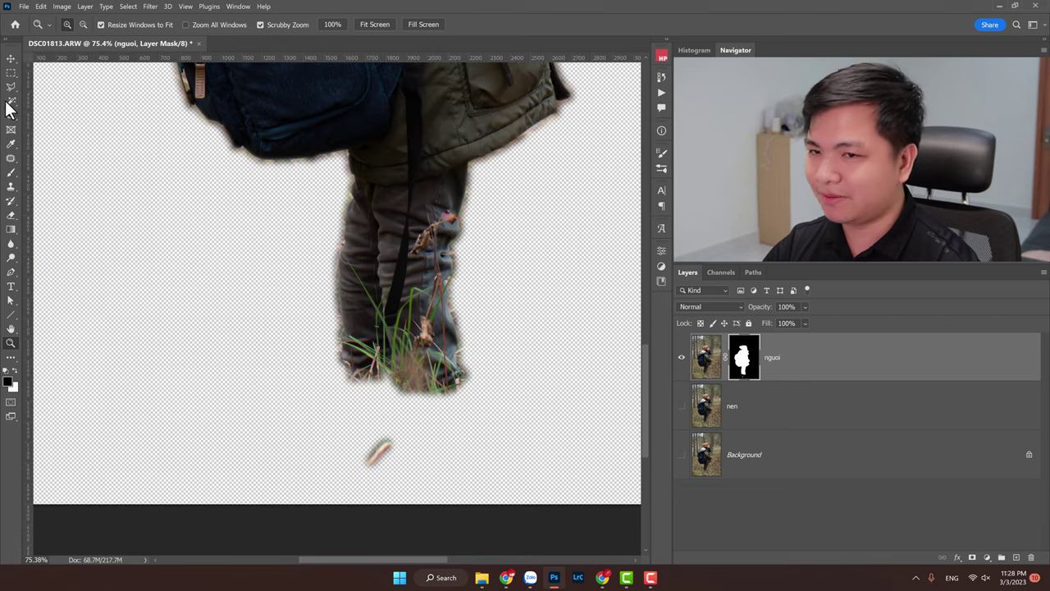
click(14, 142)
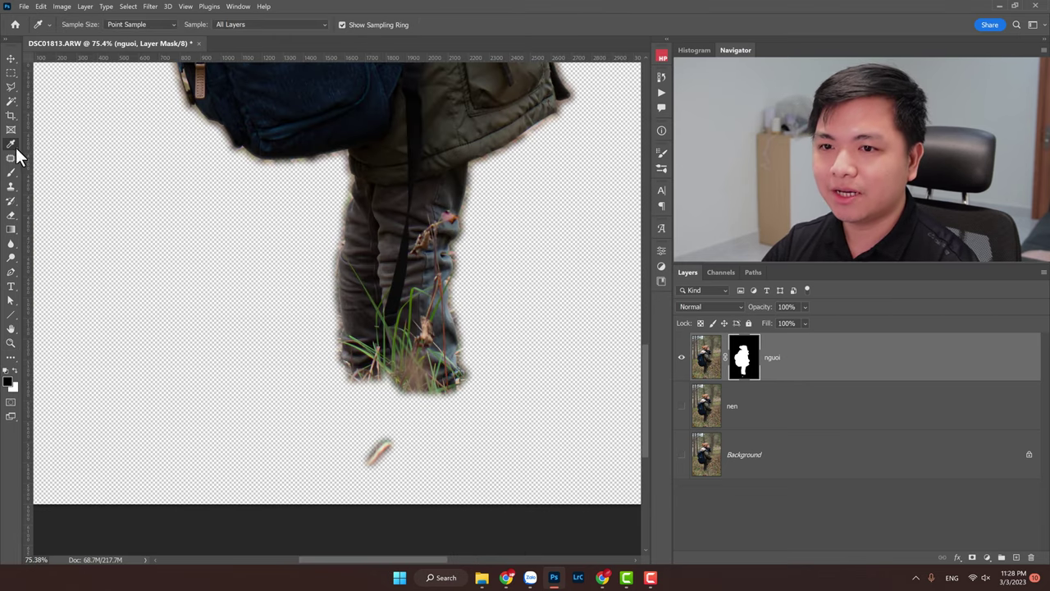
click(12, 173)
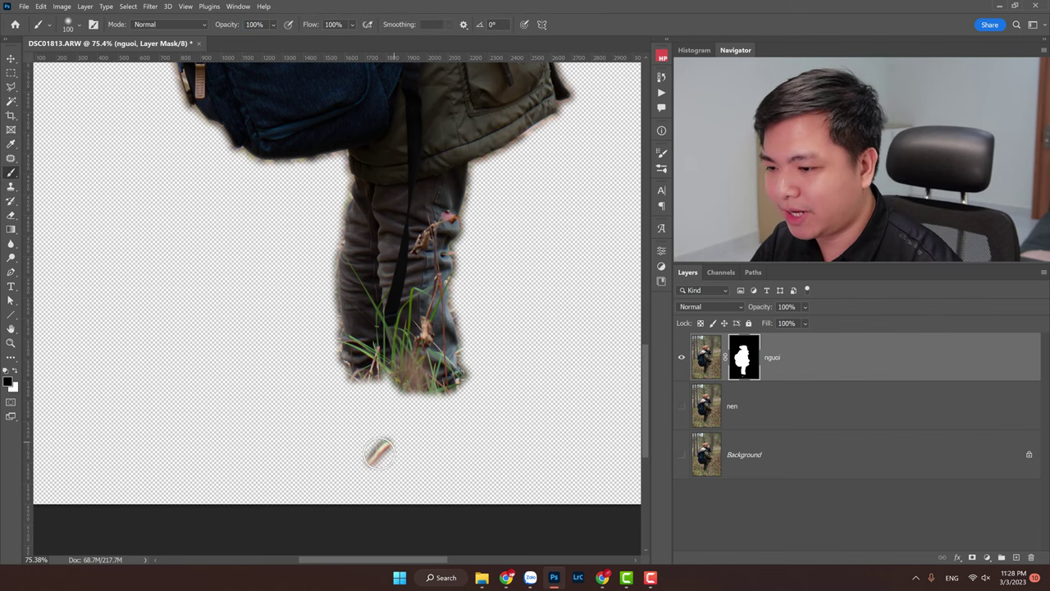
drag(382, 451, 361, 450)
key(z)
right_click(444, 332)
click(461, 338)
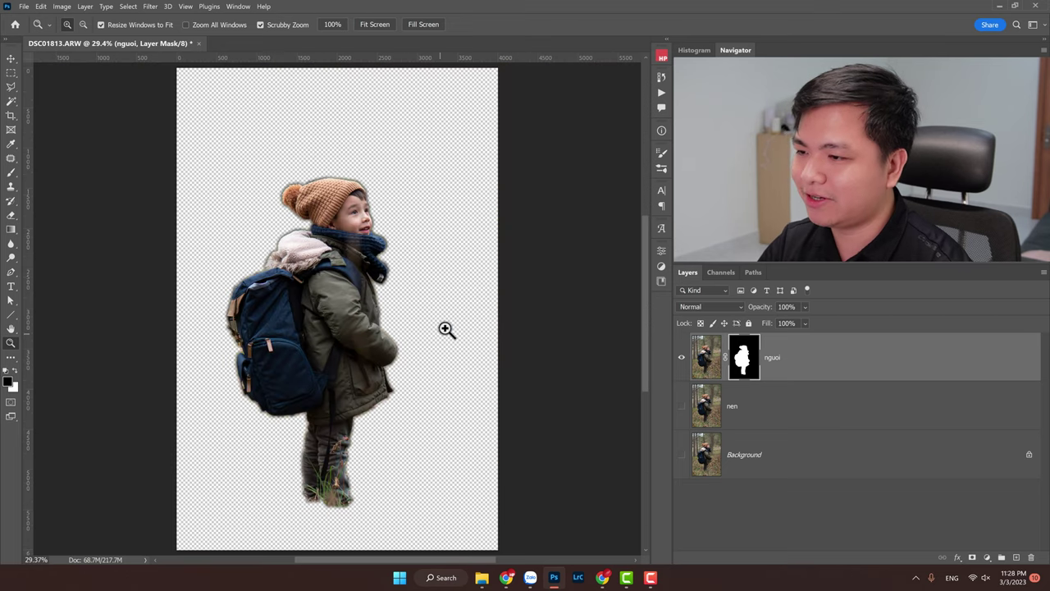
drag(348, 293, 359, 293)
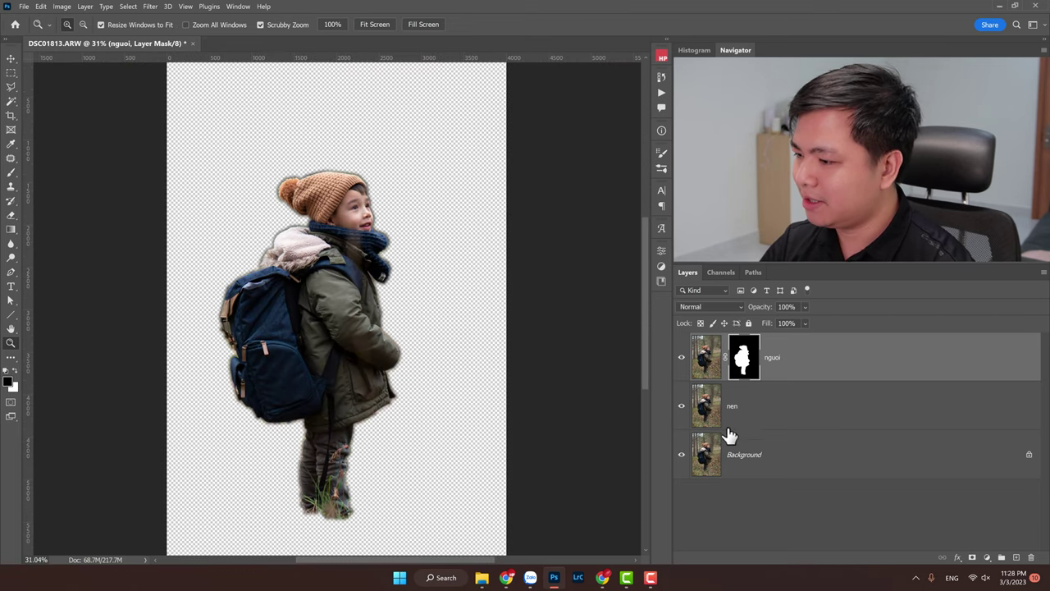
Step: Show the nen and Background layers again and make nen the active layer
click(820, 413)
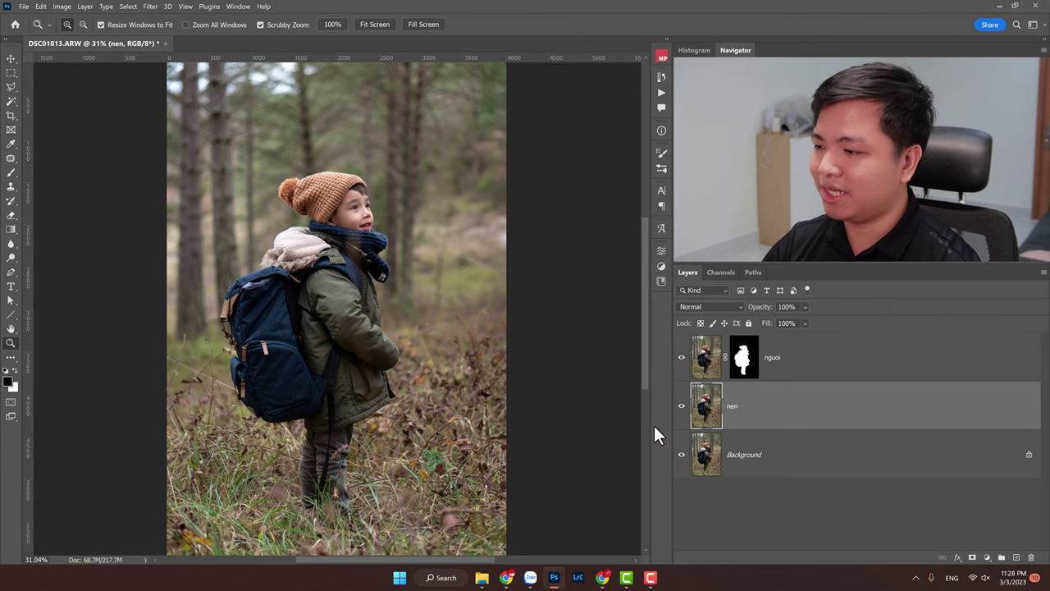
click(681, 361)
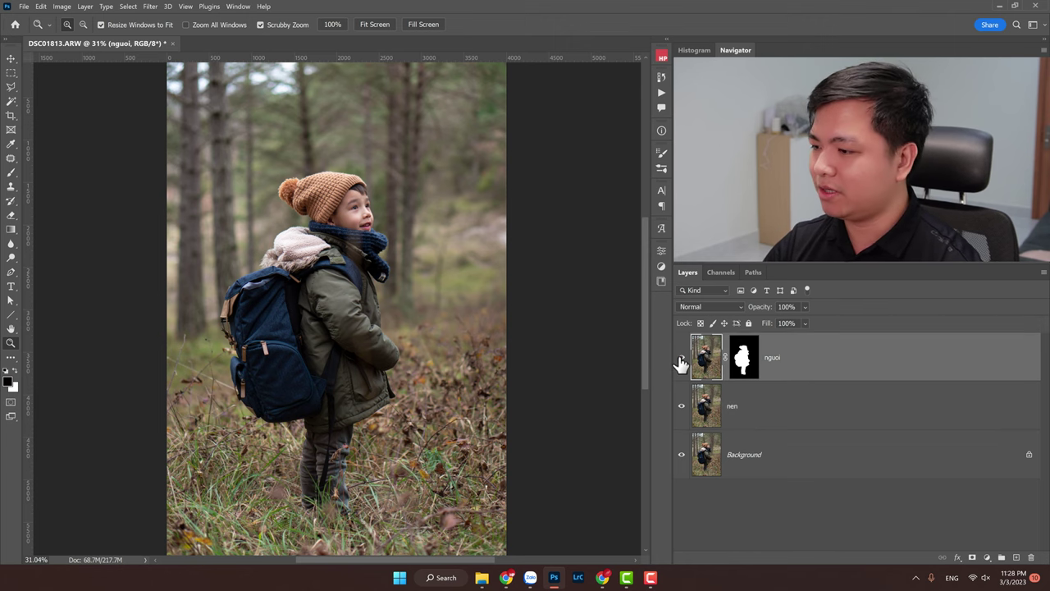
click(681, 361)
click(716, 407)
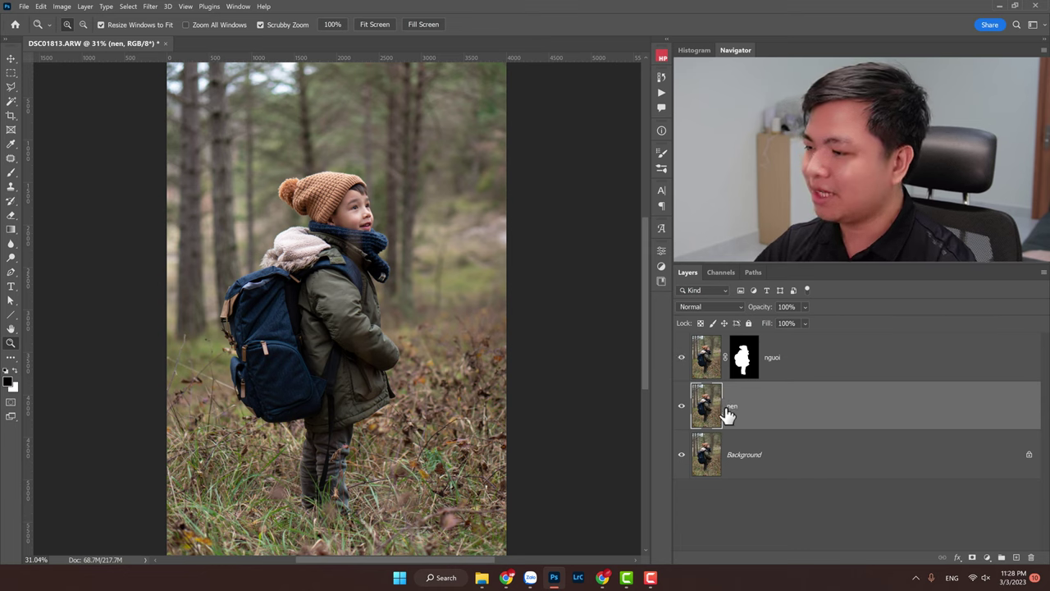
Step: Load the boy's outline as a selection from the nguoi mask and check it zoomed in
ctrl+click(750, 360)
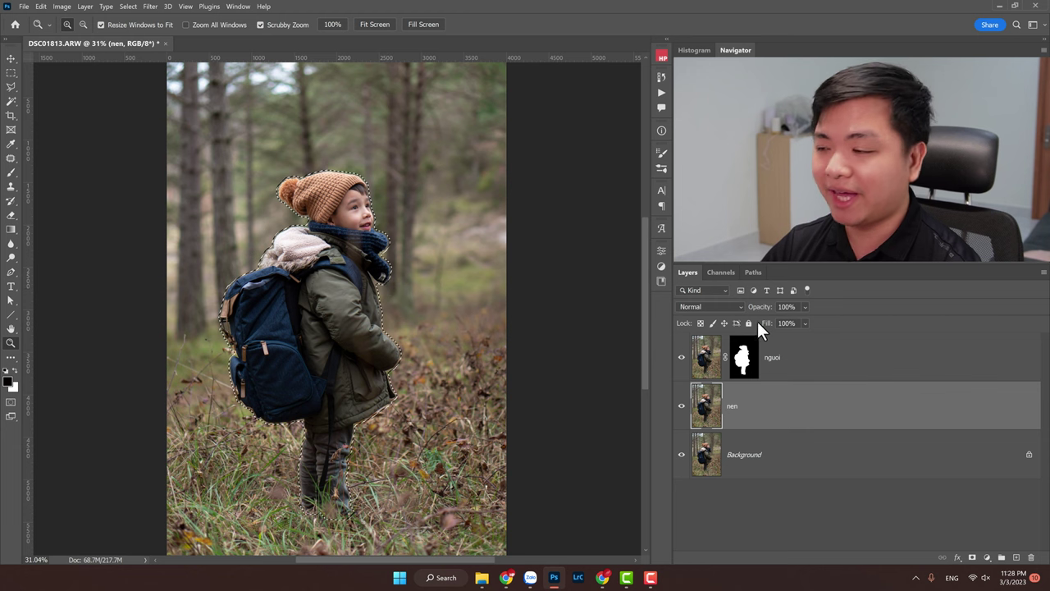
click(380, 210)
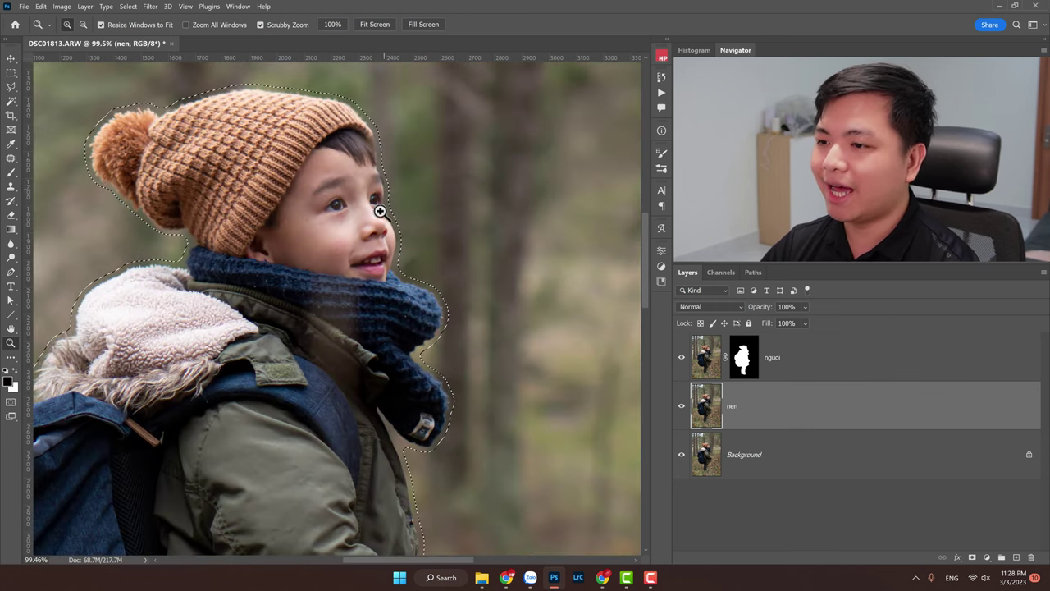
key(ctrl+0)
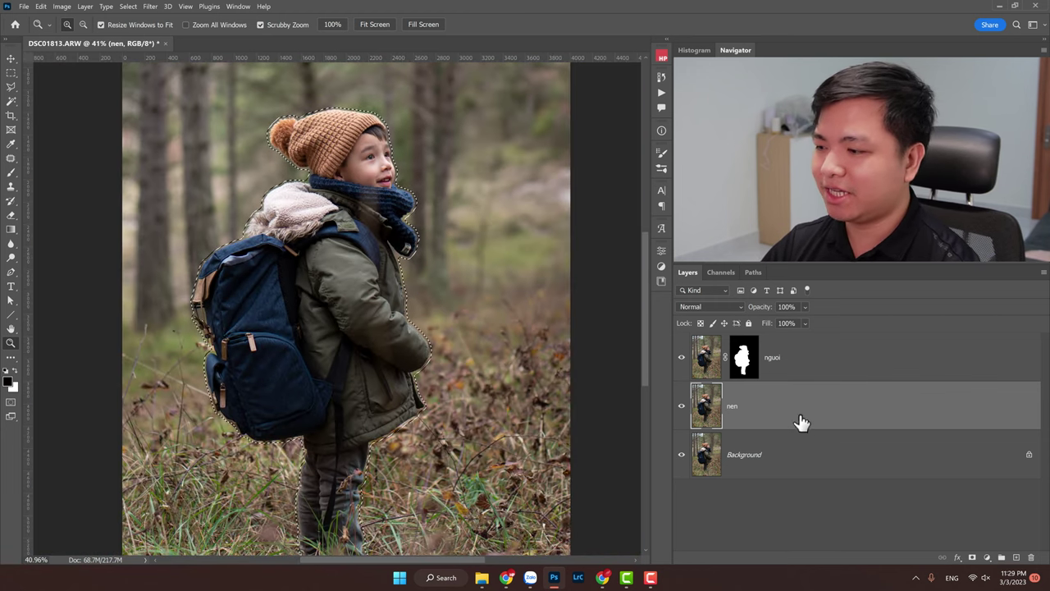
Step: Hide nguoi and Content-Aware fill the boy's outline on nen with forest background
click(681, 357)
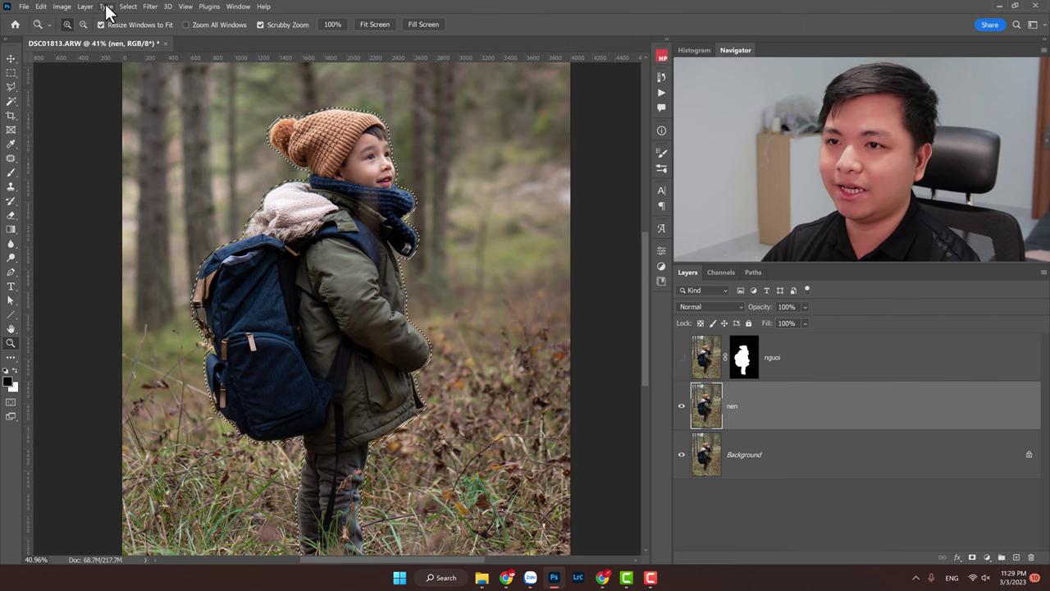
click(41, 7)
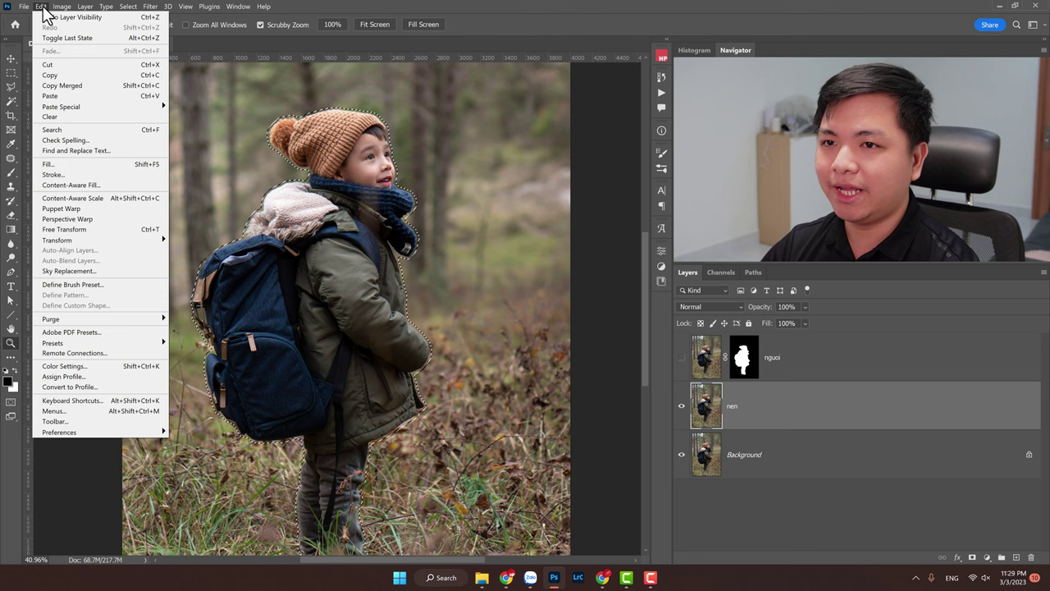
click(96, 165)
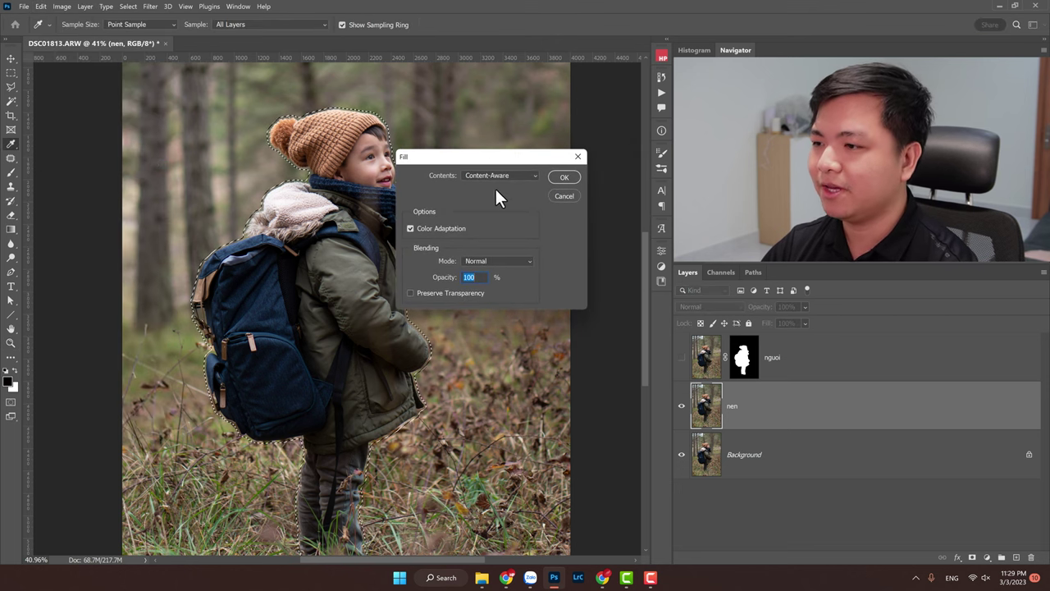
click(468, 175)
click(490, 177)
click(491, 177)
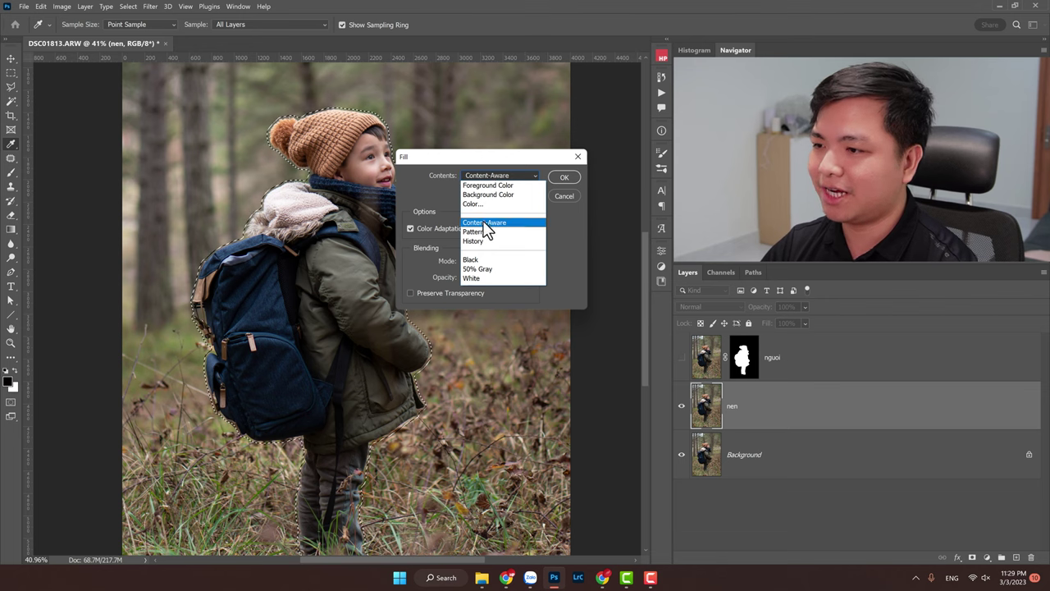
click(485, 224)
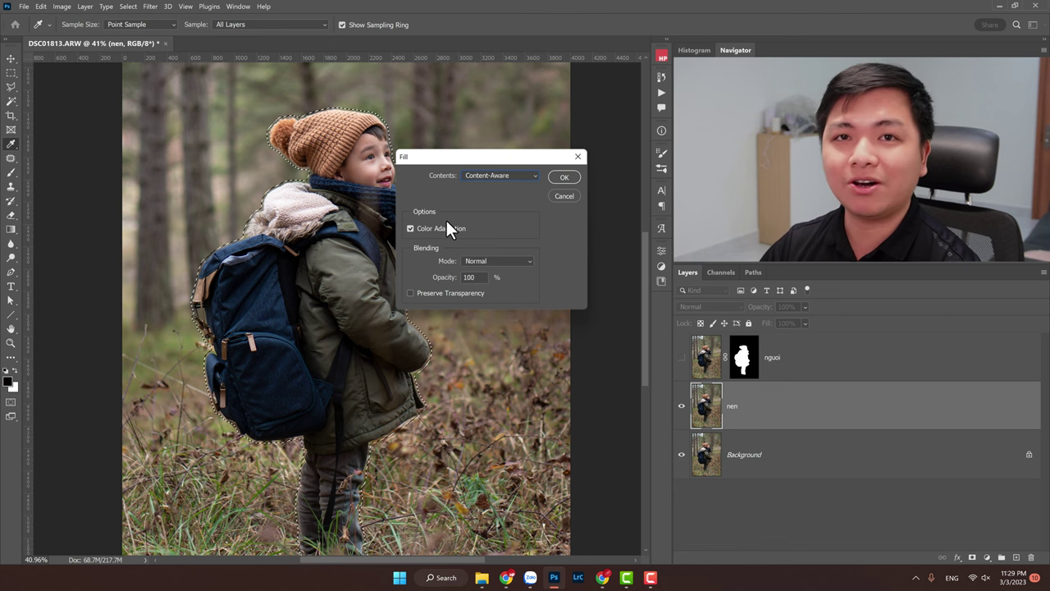
click(491, 176)
click(495, 219)
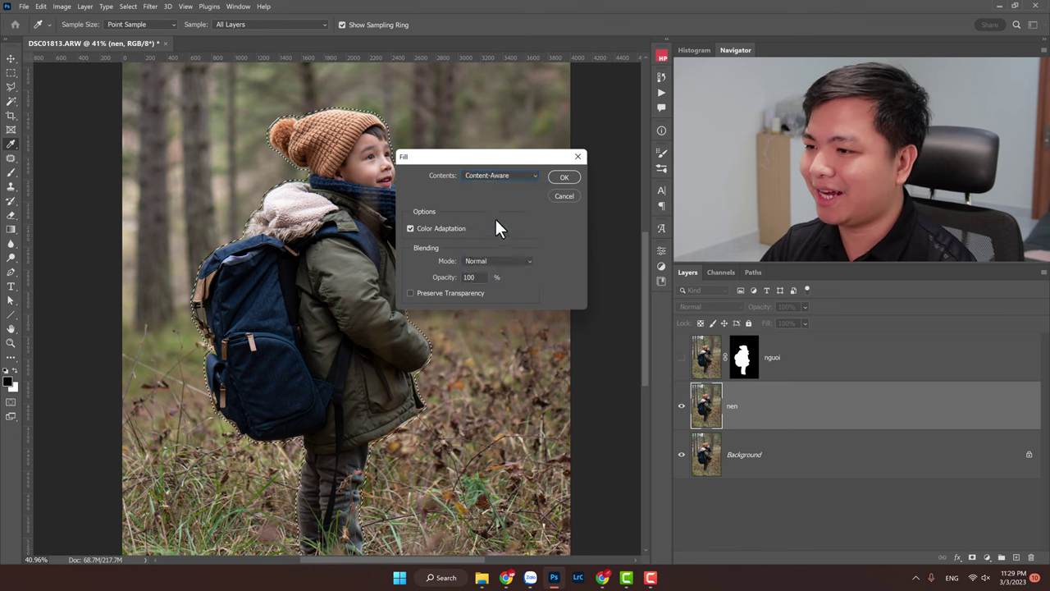
click(564, 177)
key(z)
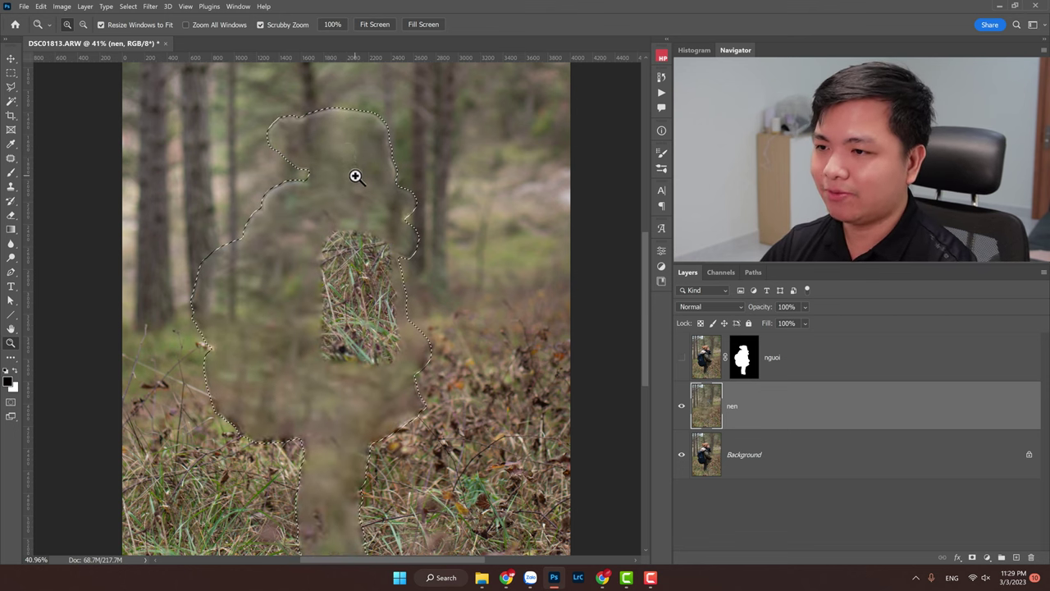
Step: Deselect the filled area and zoom in on the leftover blotches and grass patch
key(ctrl+d)
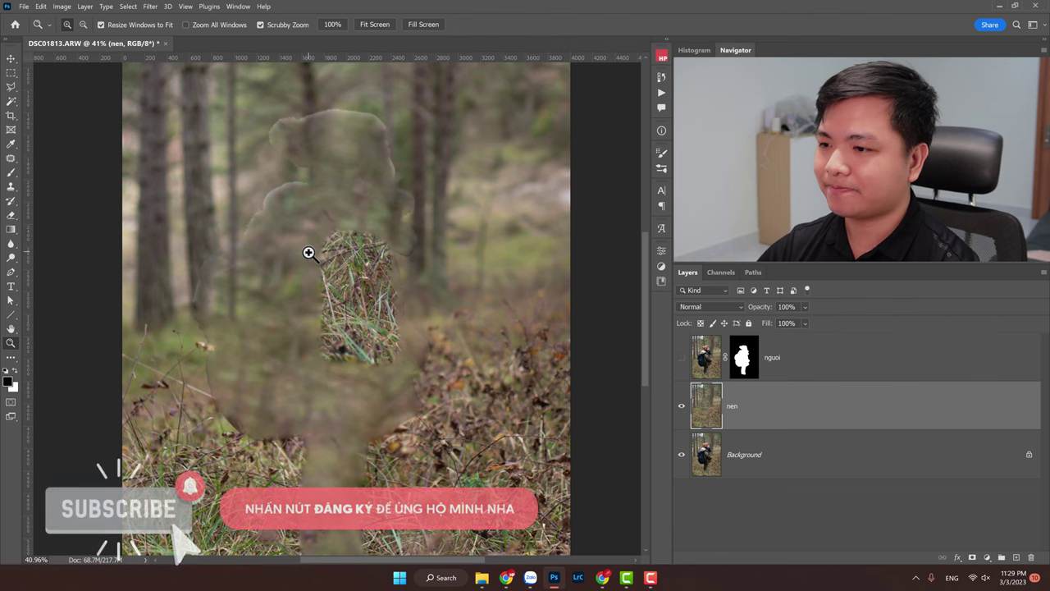
drag(306, 249, 346, 175)
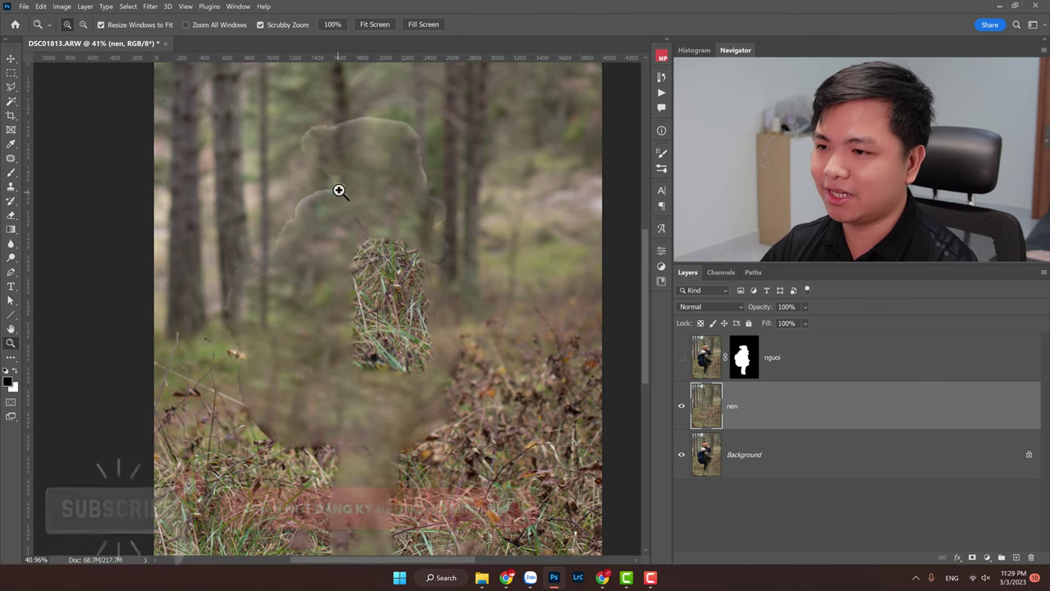
drag(336, 155, 353, 161)
scroll(72, 137, up, 2)
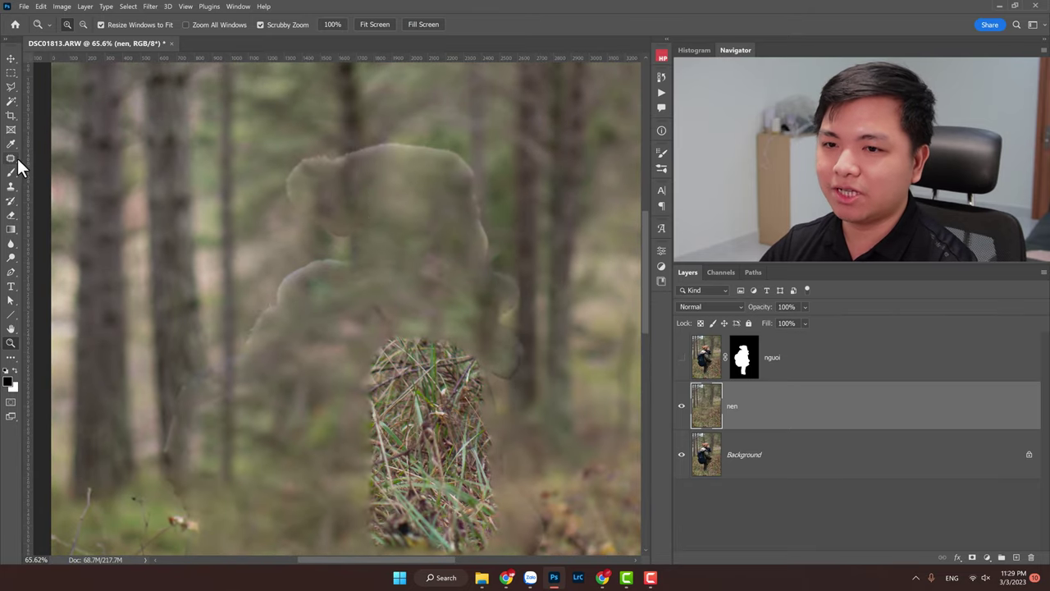
drag(12, 160, 46, 187)
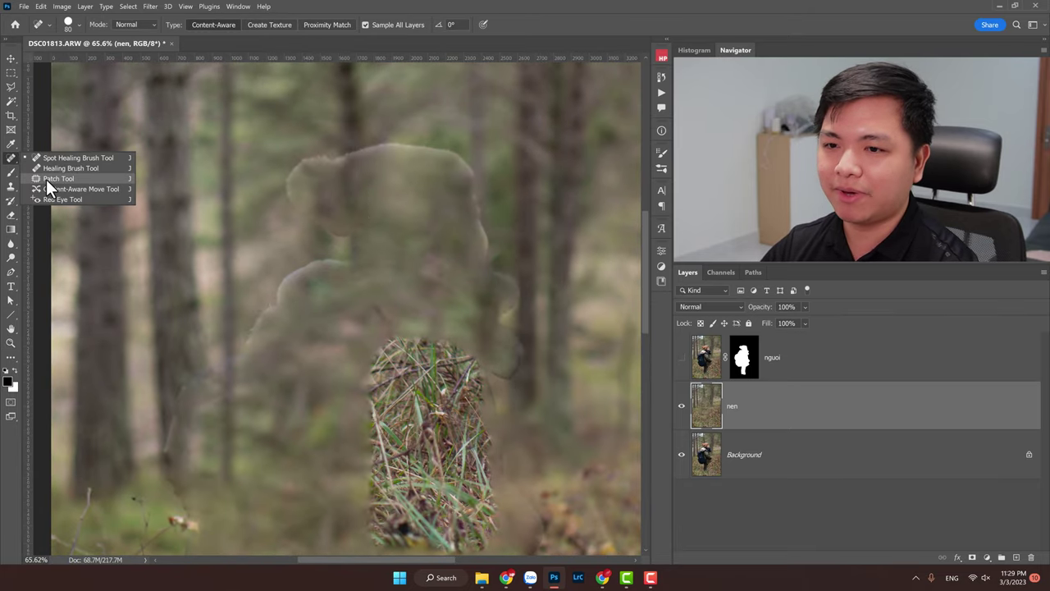
Step: With the Patch tool, cover the blotch at the top of the fill with forest from above
click(47, 180)
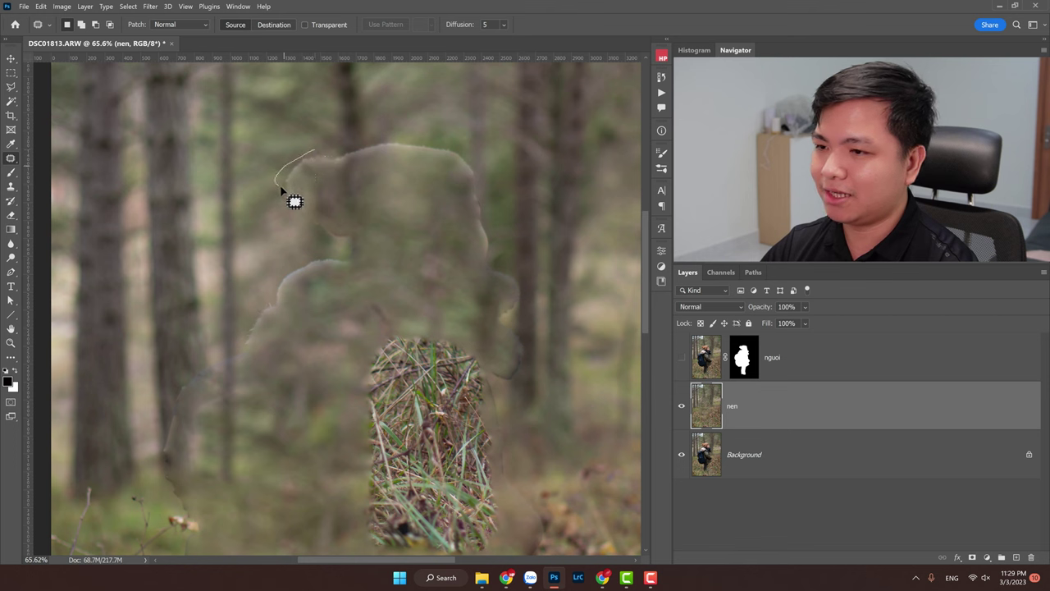
drag(281, 190, 335, 164)
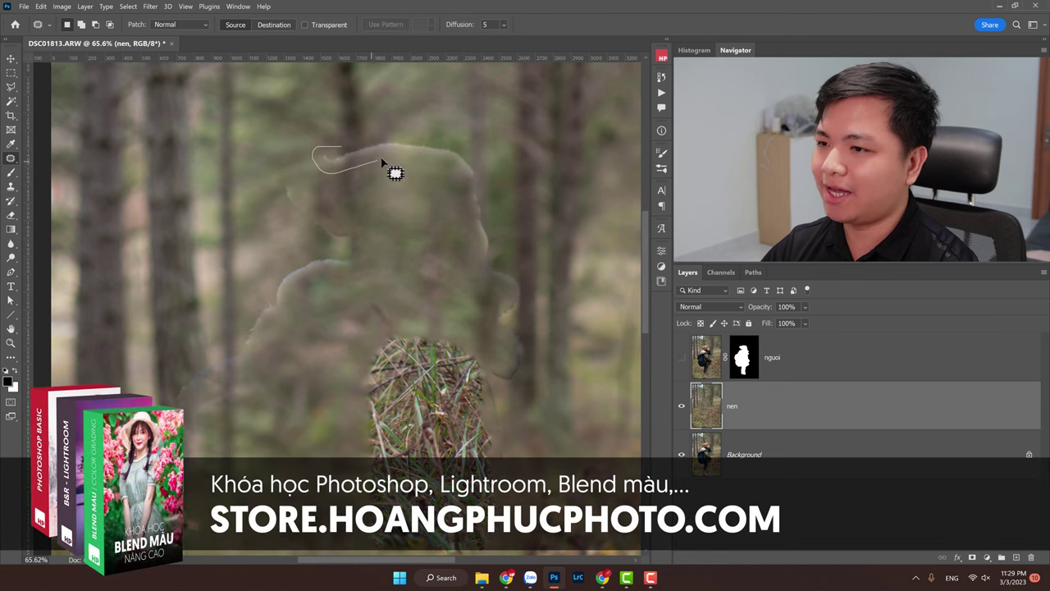
drag(464, 168, 470, 160)
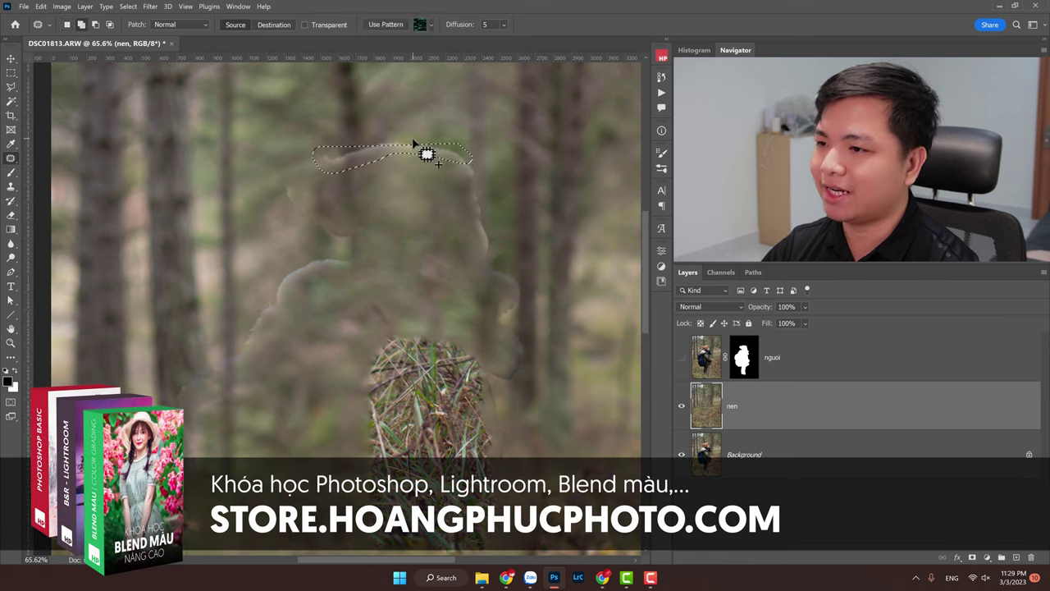
drag(390, 155, 422, 122)
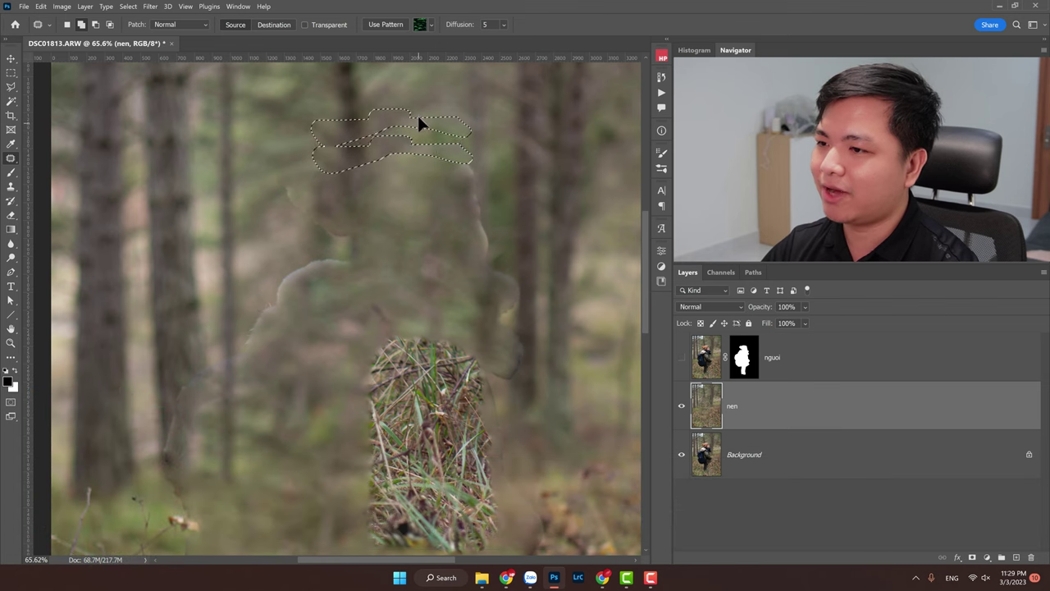
key(ctrl+d)
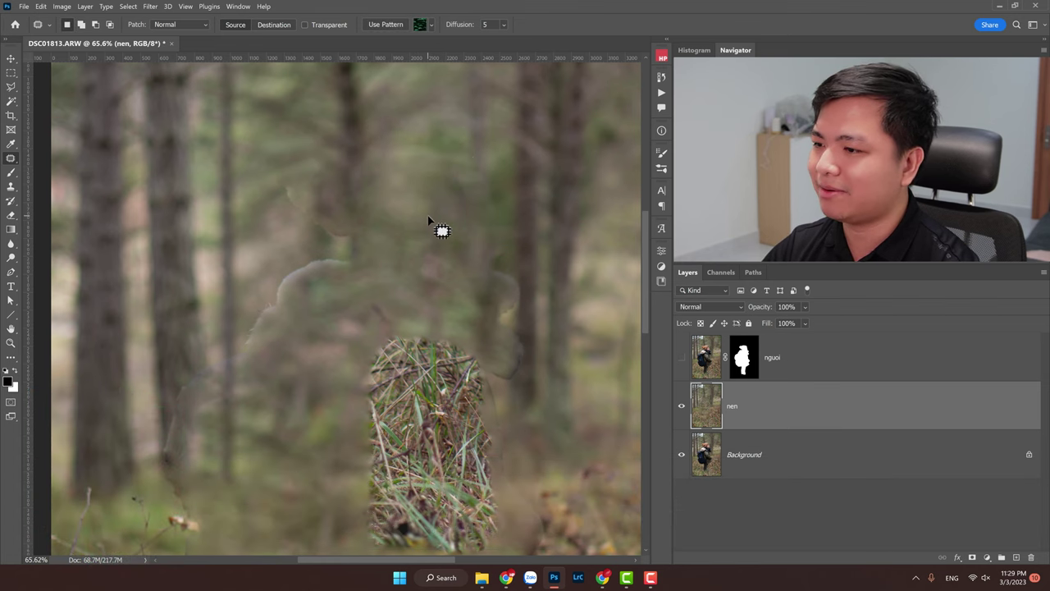
Step: Patch the rough spot right of the grass block with background from above
drag(520, 291, 474, 198)
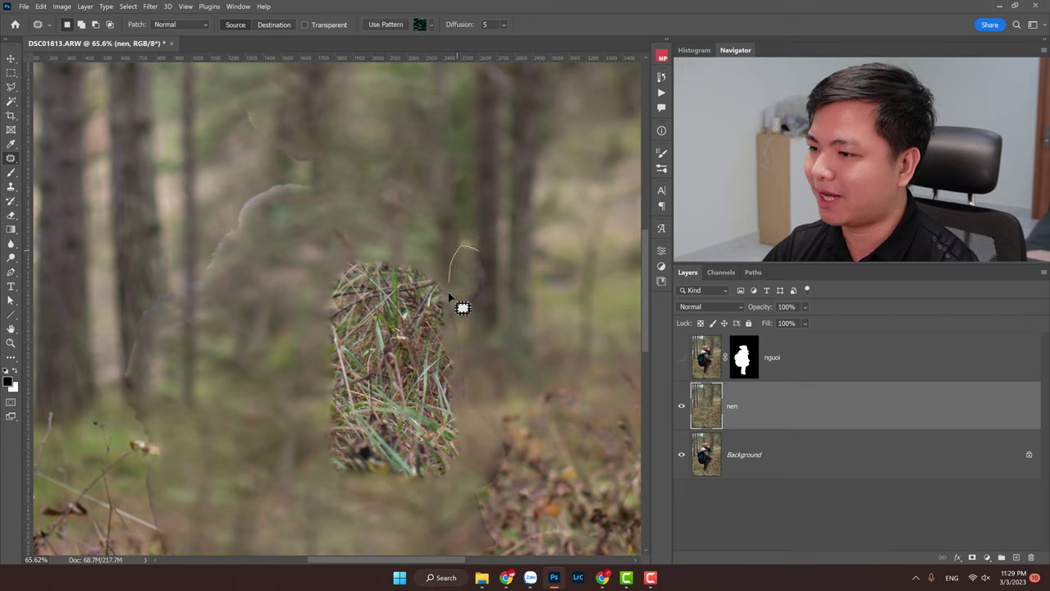
drag(450, 294, 484, 250)
drag(478, 292, 478, 176)
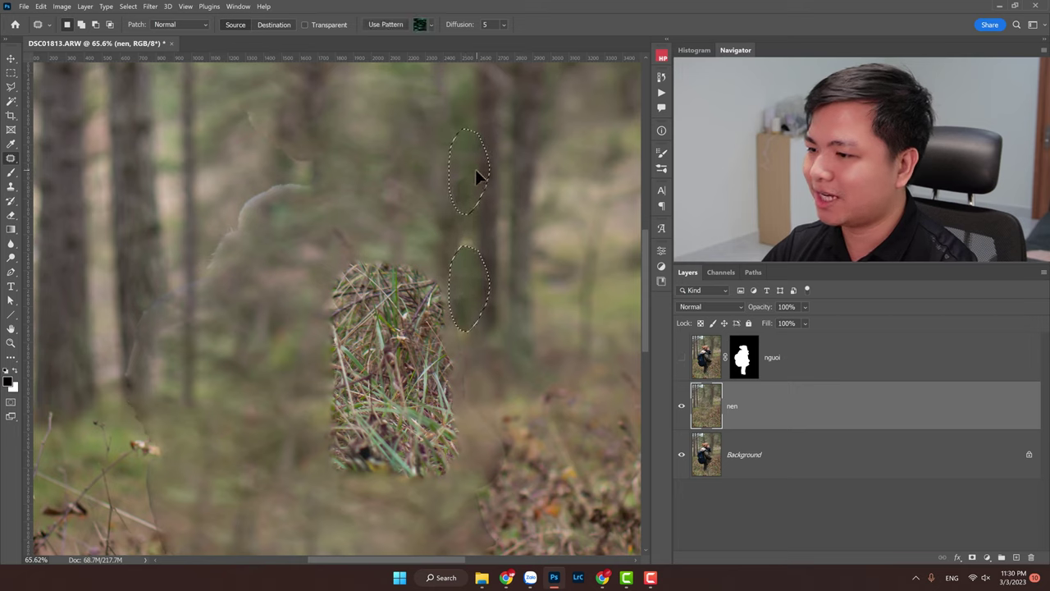
key(ctrl+d)
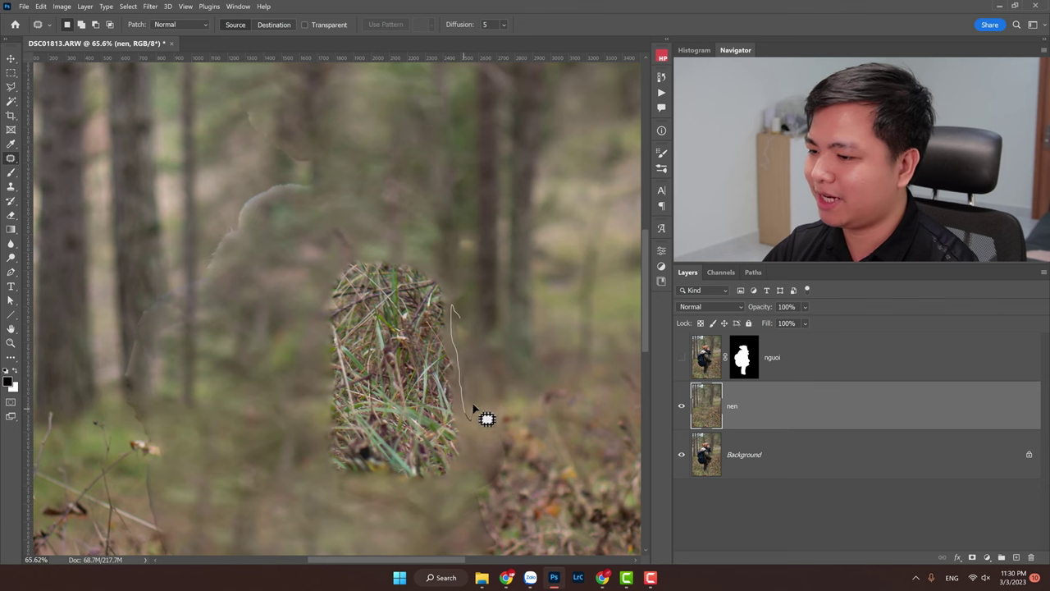
Step: Outline and patch the small spots beside the grass block and on the lower fill
drag(553, 412, 497, 301)
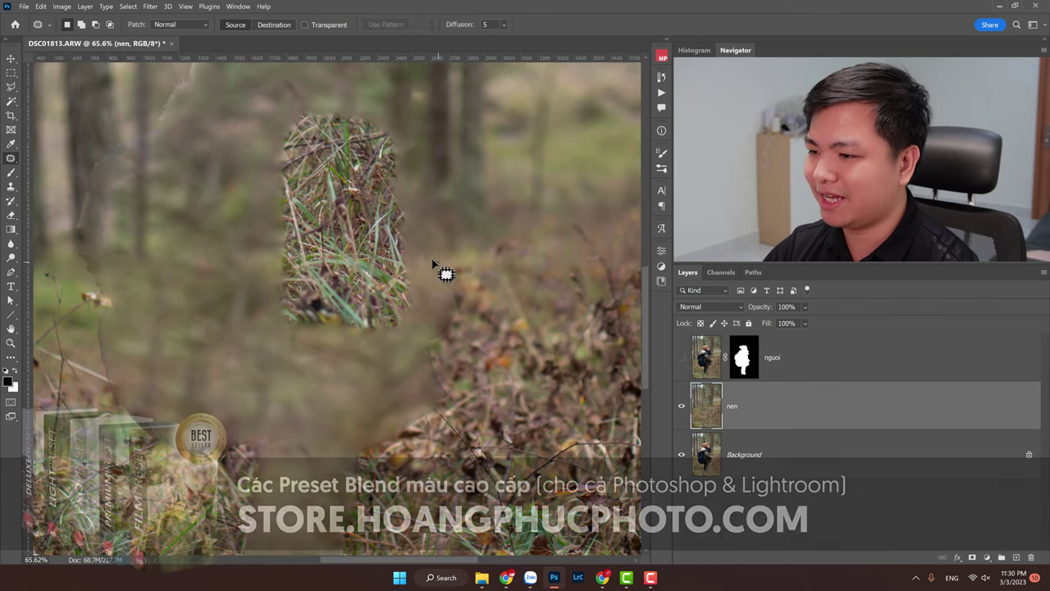
drag(422, 253, 417, 360)
drag(462, 315, 493, 297)
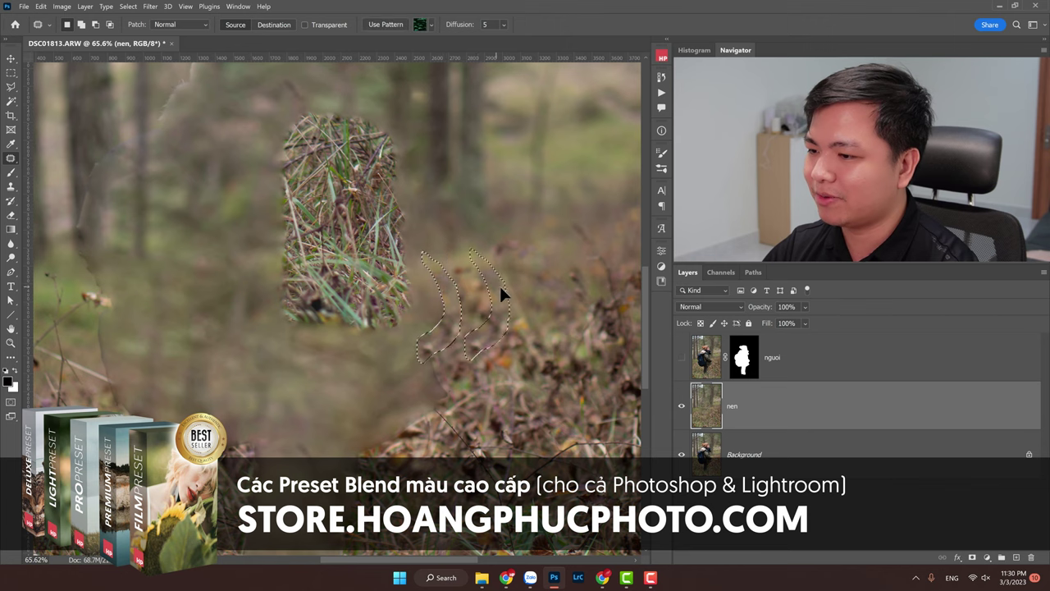
mouse_move(428, 341)
mouse_down()
mouse_move(416, 357)
mouse_move(498, 353)
mouse_up()
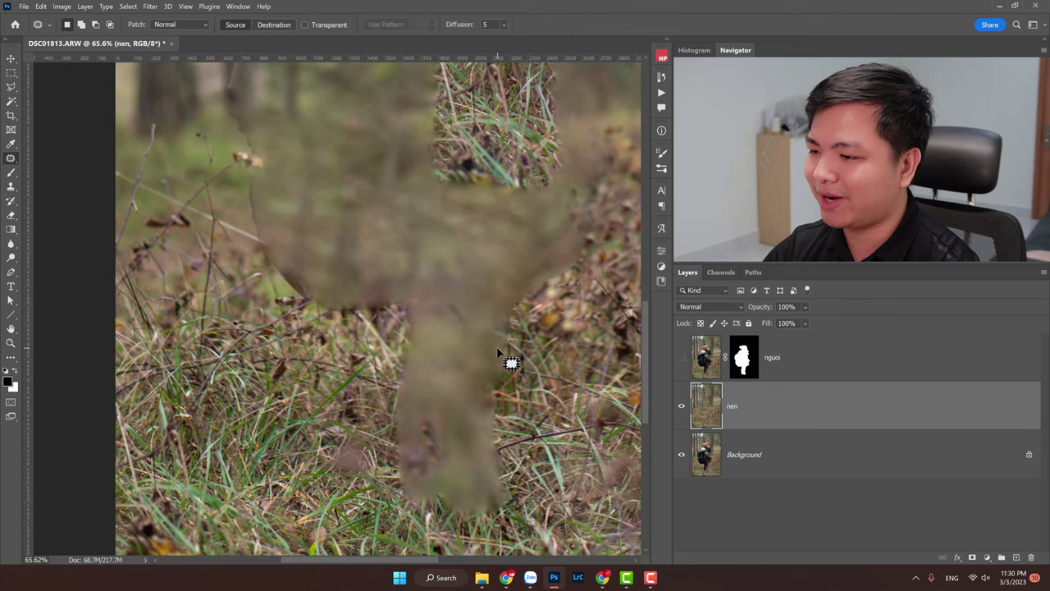
mouse_move(482, 420)
mouse_down()
mouse_move(492, 370)
mouse_move(427, 411)
mouse_up()
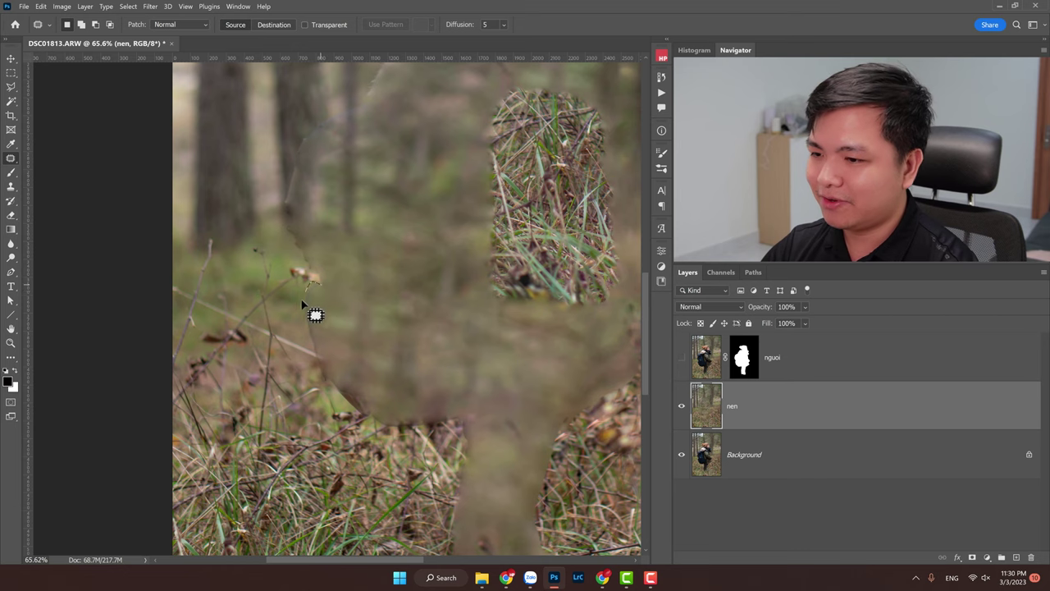
mouse_move(320, 385)
mouse_down()
mouse_move(322, 351)
mouse_move(335, 395)
mouse_up()
click(378, 350)
scroll(375, 323, up, 2)
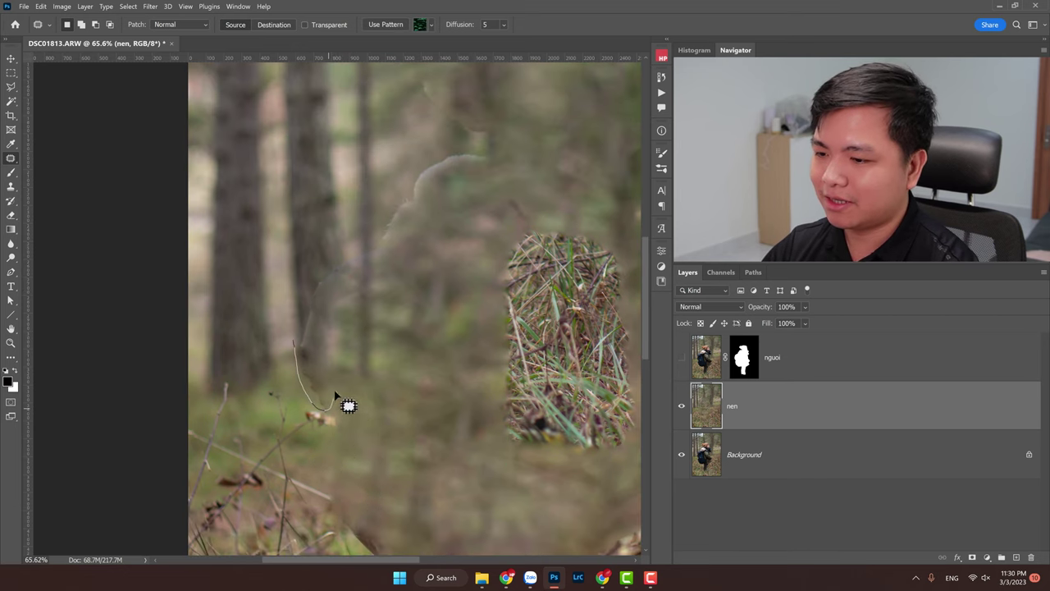
click(287, 345)
scroll(312, 365, up, 3)
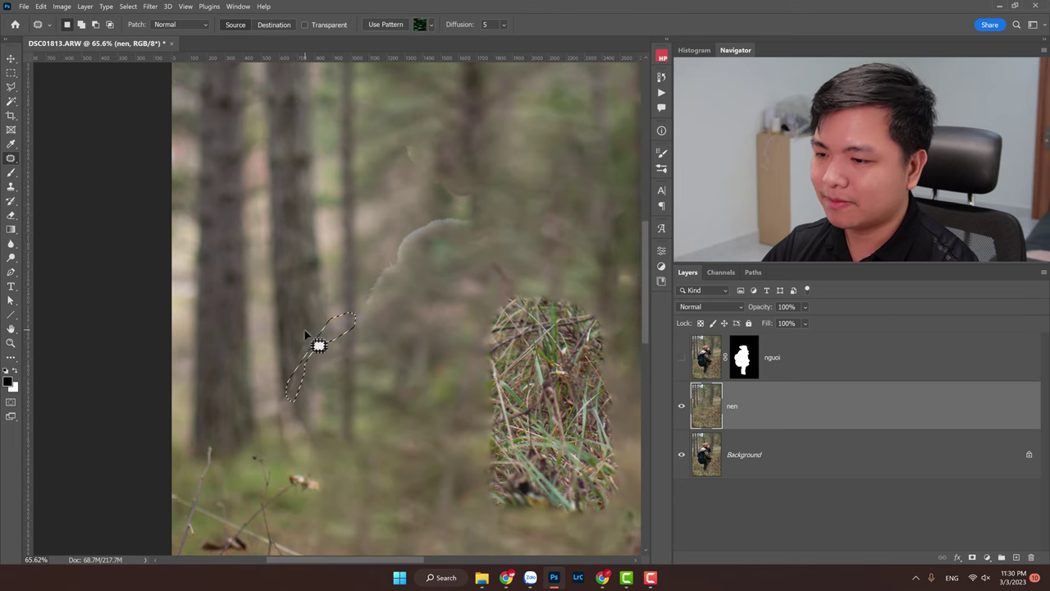
Step: Patch the remaining silhouette areas near the trunk with nearby forest texture
drag(355, 324, 307, 388)
drag(316, 328, 319, 292)
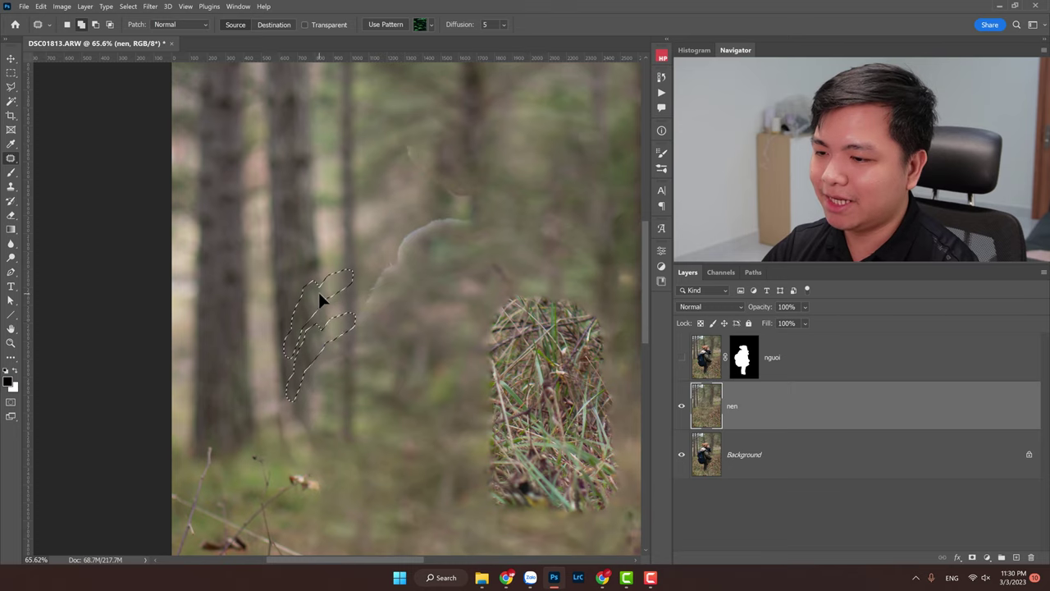
click(310, 384)
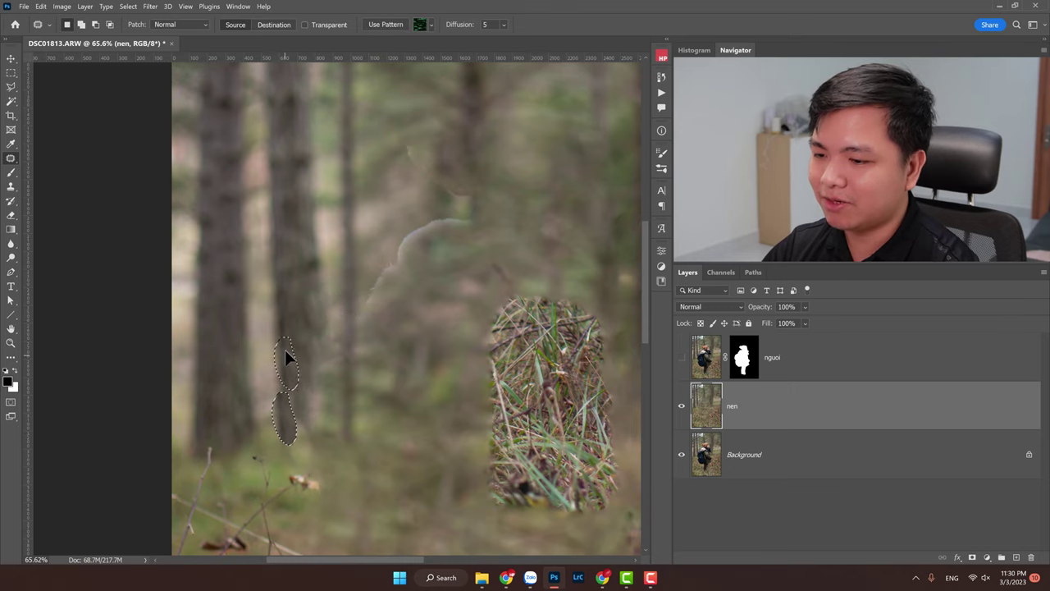
drag(287, 396, 279, 342)
click(320, 328)
mouse_move(415, 275)
mouse_down()
mouse_move(352, 363)
mouse_move(359, 335)
mouse_up()
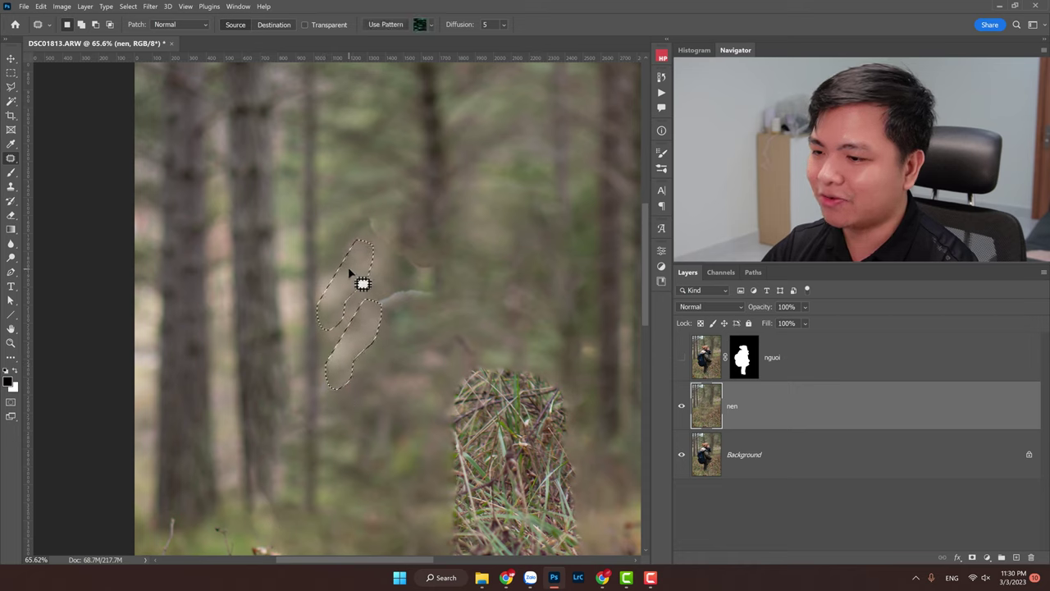
drag(382, 286, 434, 289)
mouse_move(364, 267)
mouse_down()
mouse_move(424, 274)
mouse_move(381, 158)
mouse_up()
Step: Fit the whole image in the window and show the nguoi child layer again
key(z)
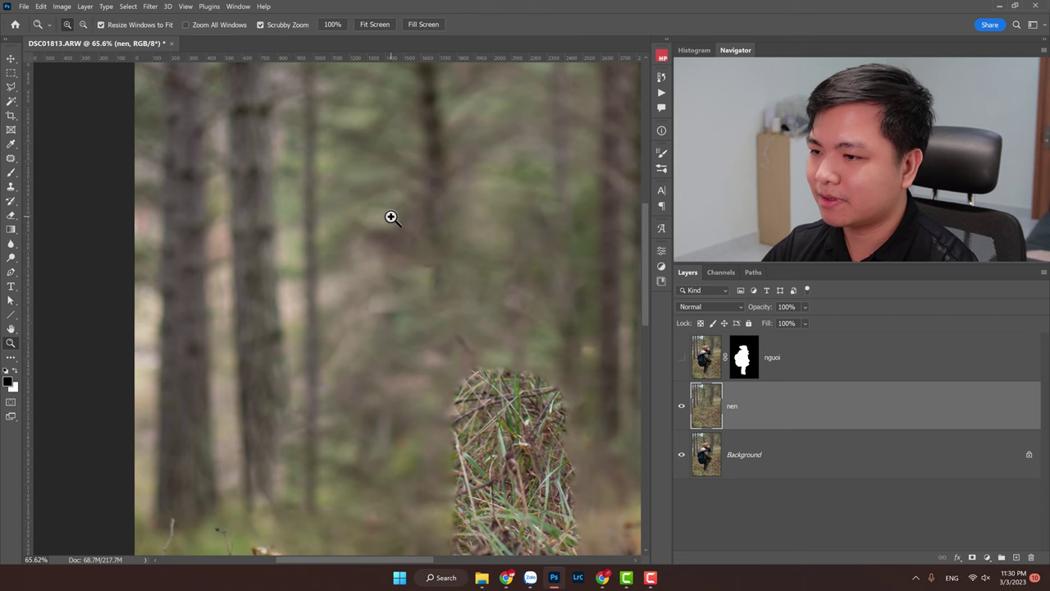
right_click(392, 217)
click(404, 223)
click(682, 357)
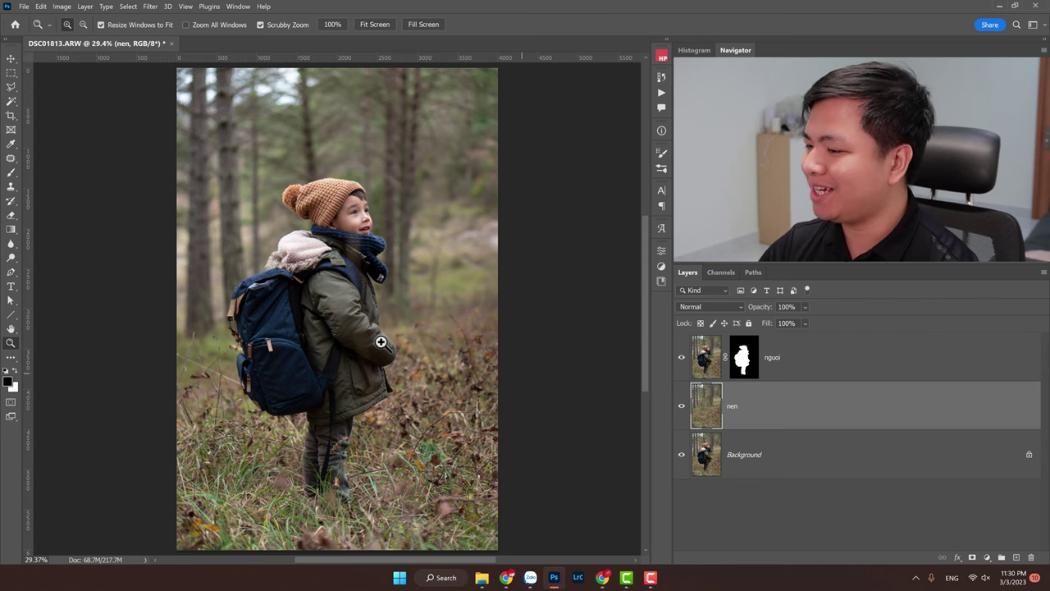
Step: Convert the nen layer to a Smart Object and apply a Blur Gallery Tilt-Shift blur
right_click(764, 417)
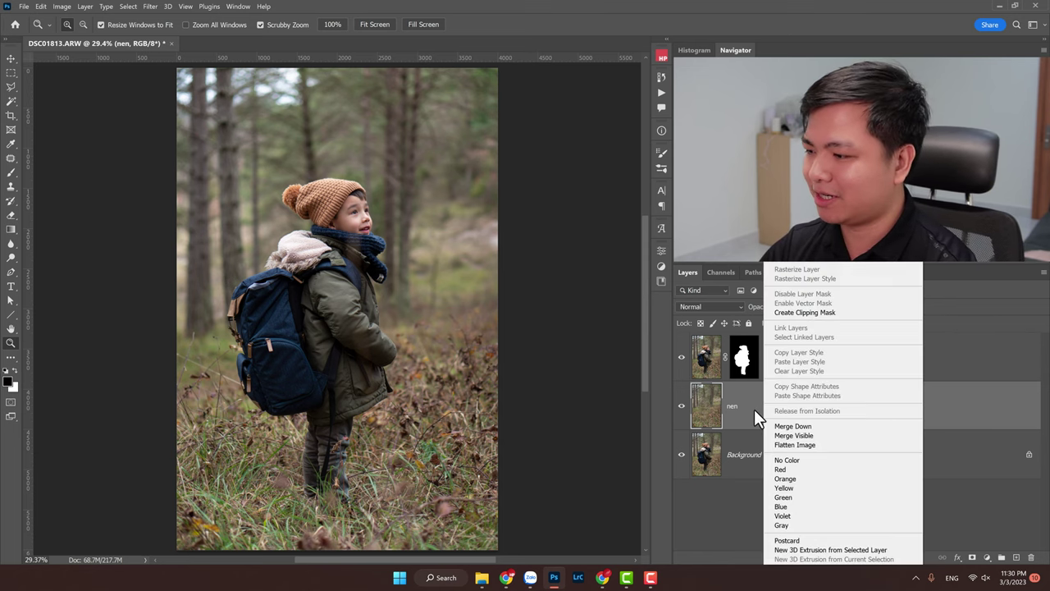
click(827, 269)
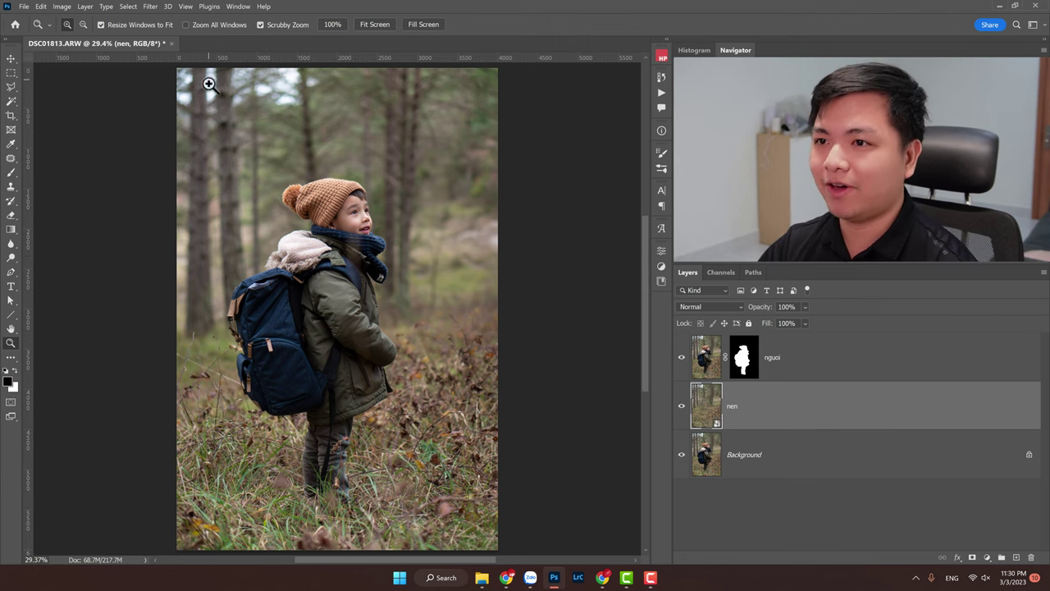
click(151, 7)
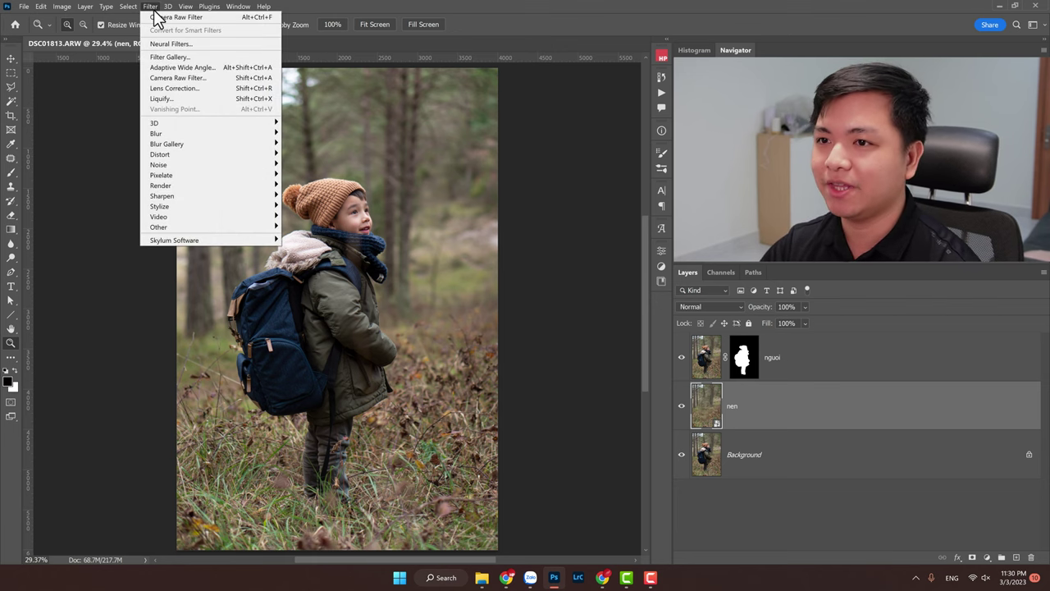
click(744, 423)
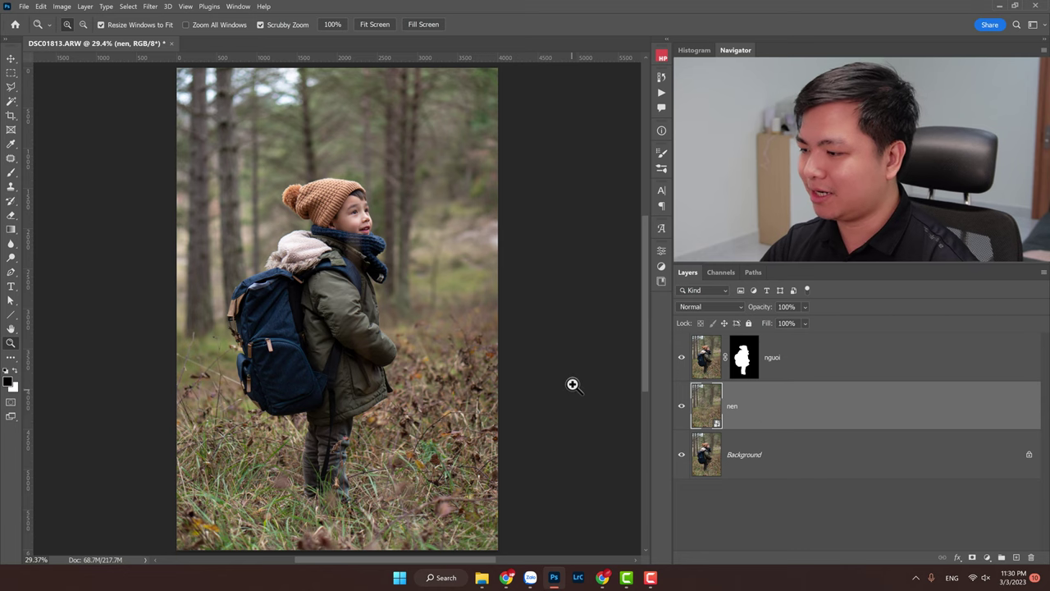
click(154, 6)
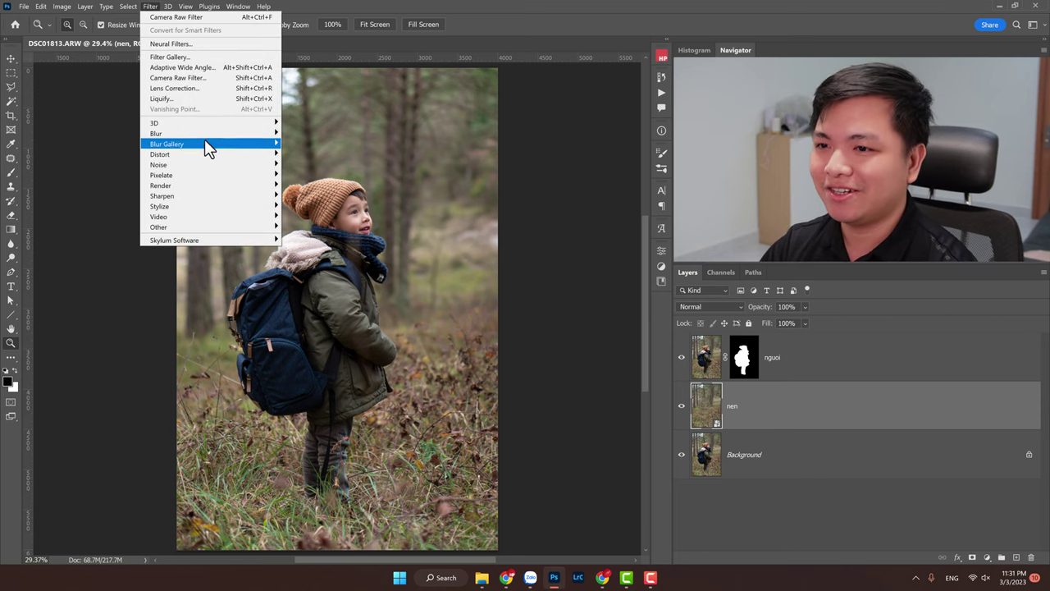
click(800, 418)
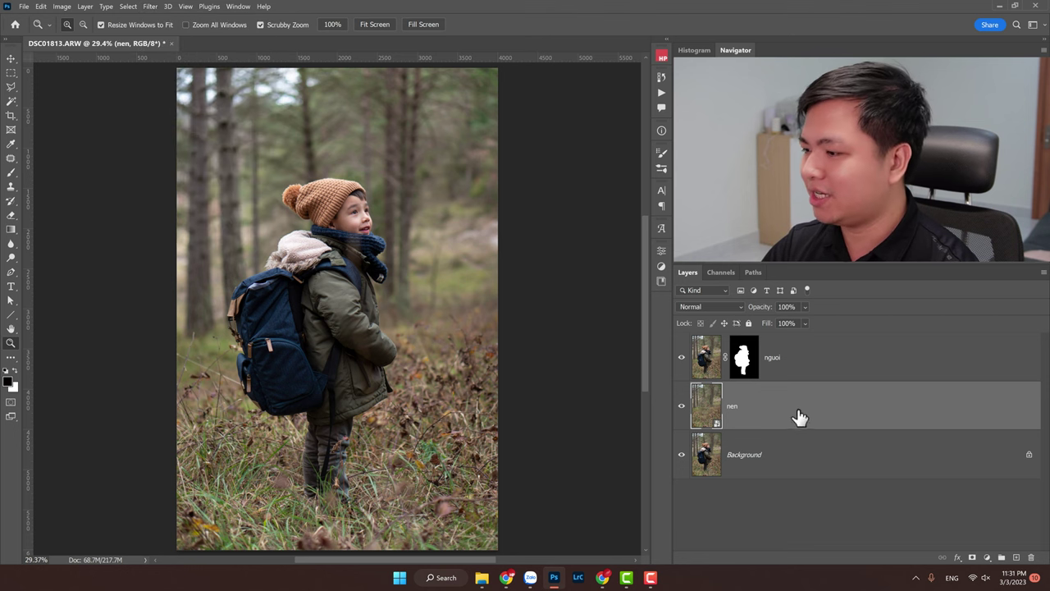
click(149, 6)
mouse_move(167, 143)
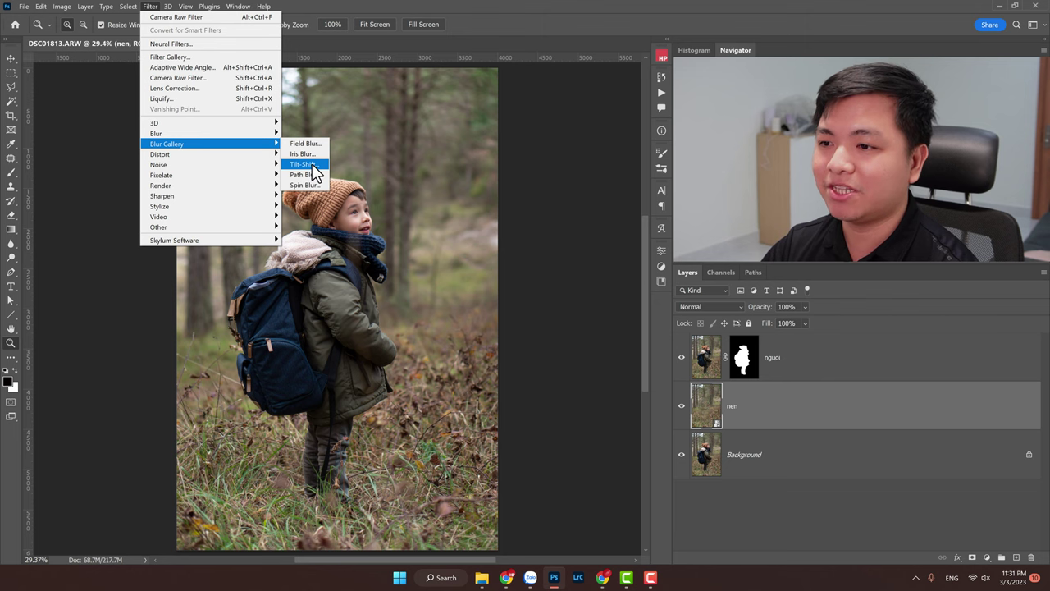
click(312, 167)
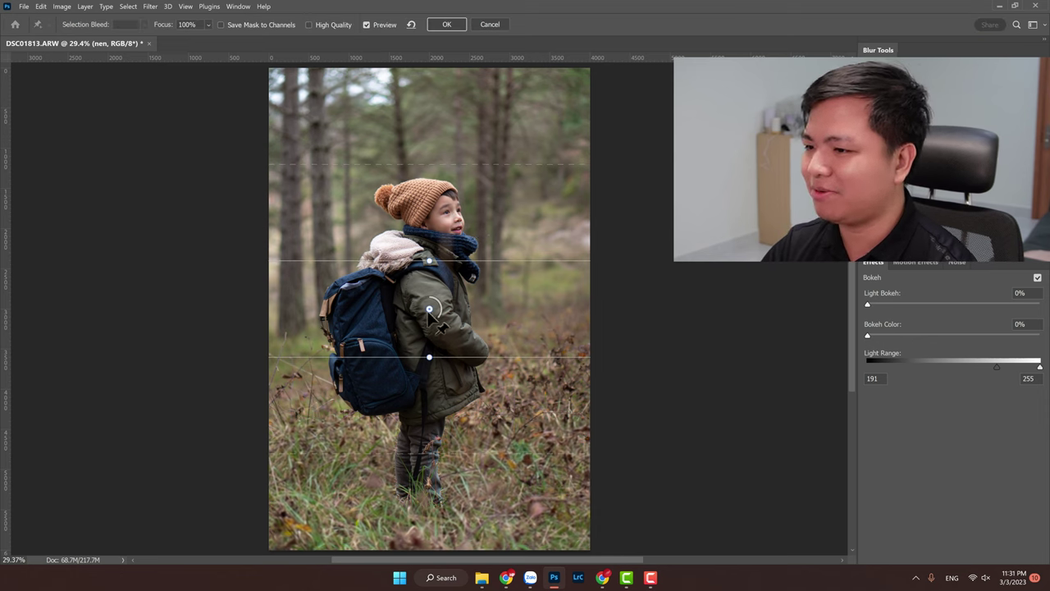
Step: Drag the Tilt-Shift centre pin from the jacket down to the child's legs
drag(426, 328, 420, 311)
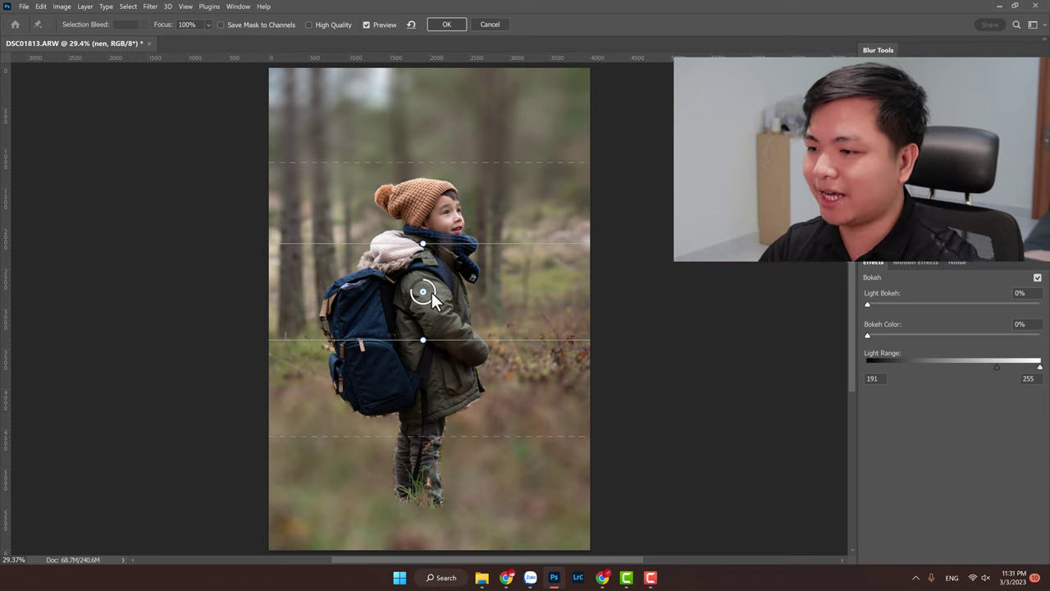
drag(423, 292, 421, 294)
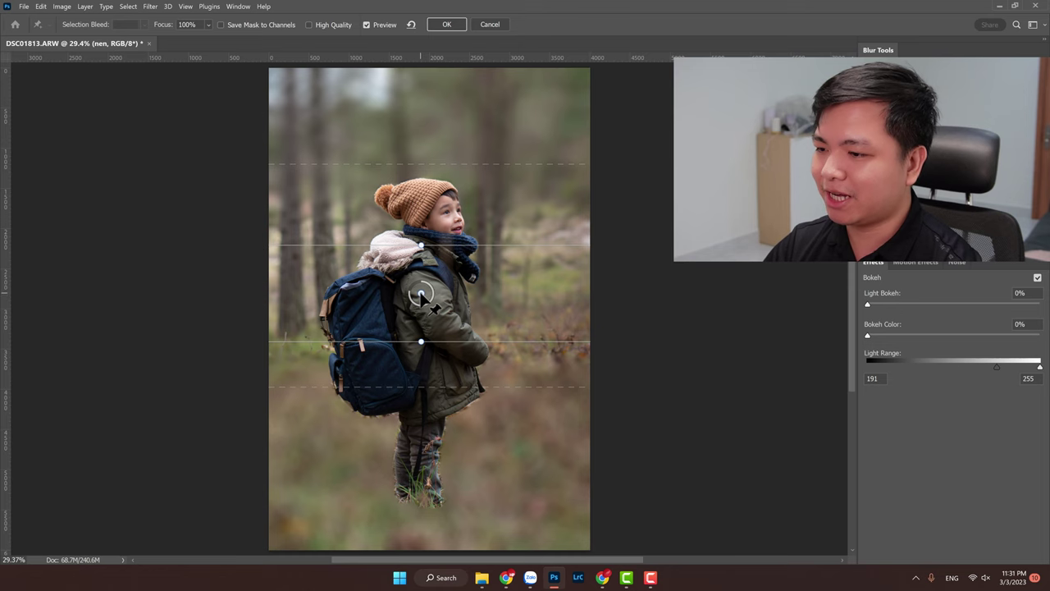
drag(421, 292, 425, 488)
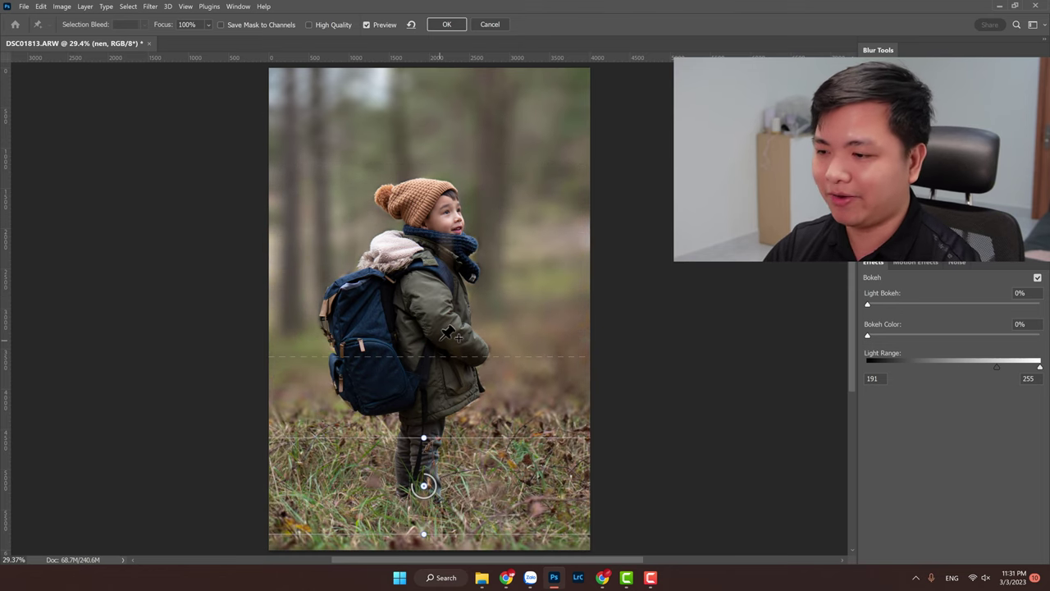
Step: Pull the lower sharp edge of the tilt-shift band up slightly and zoom out
scroll(450, 334, down, 2)
scroll(451, 335, up, 1)
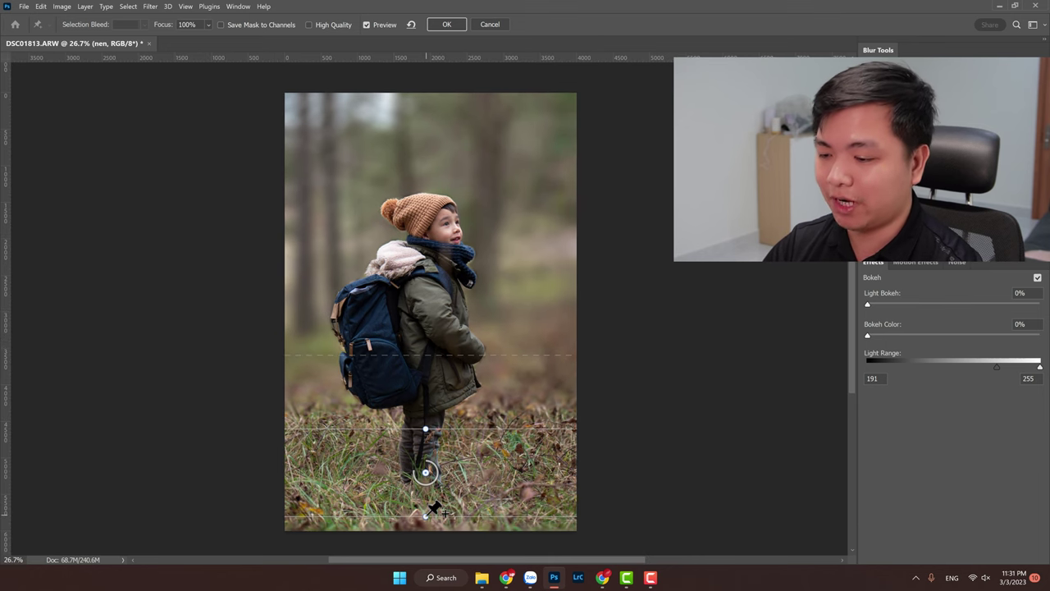
drag(445, 514, 448, 499)
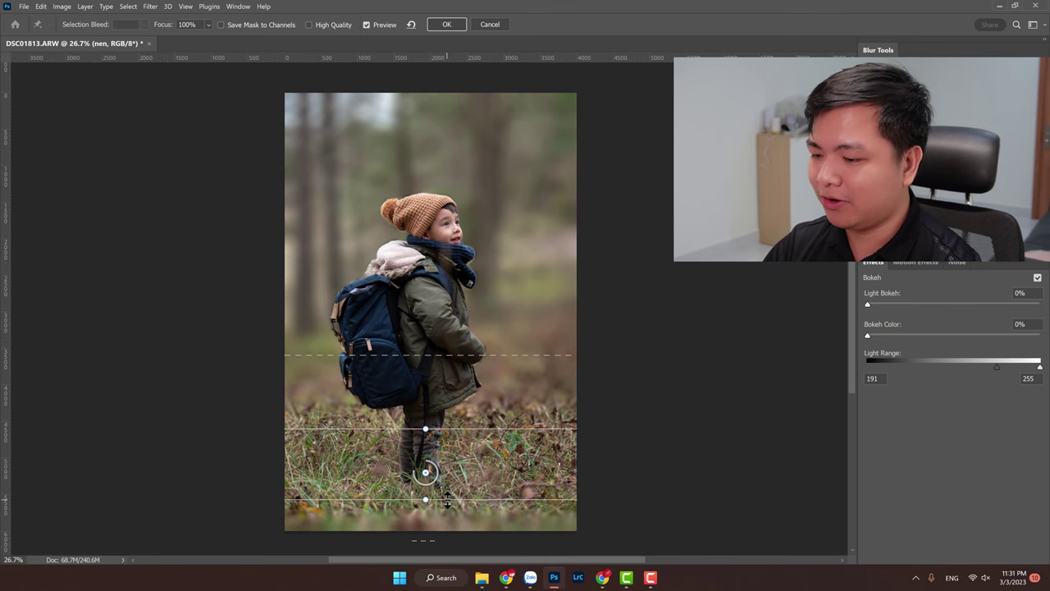
scroll(490, 470, down, 2)
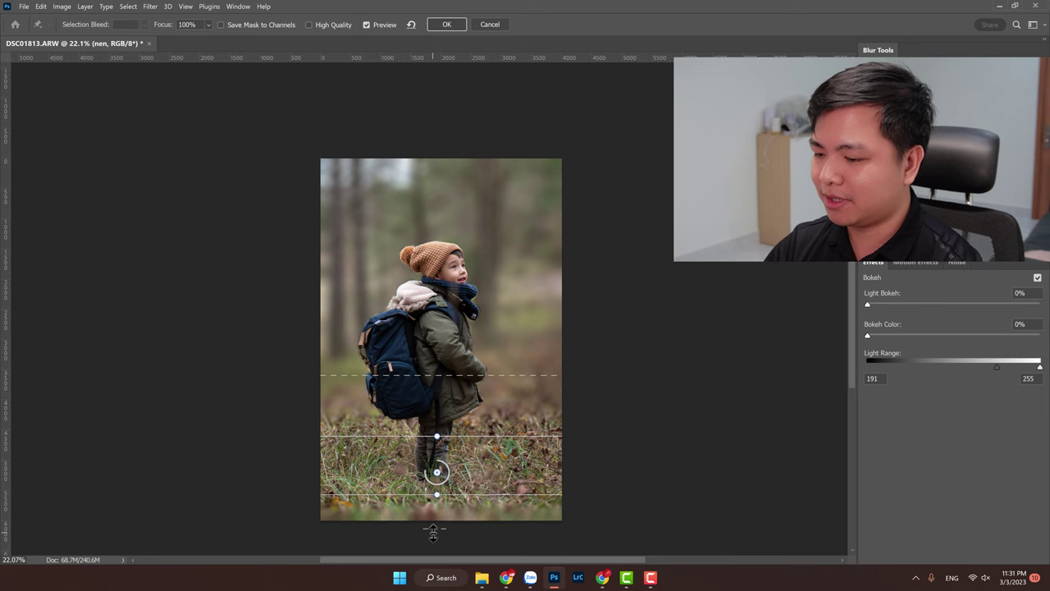
scroll(436, 548, down, 1)
scroll(436, 549, down, 1)
scroll(436, 555, down, 1)
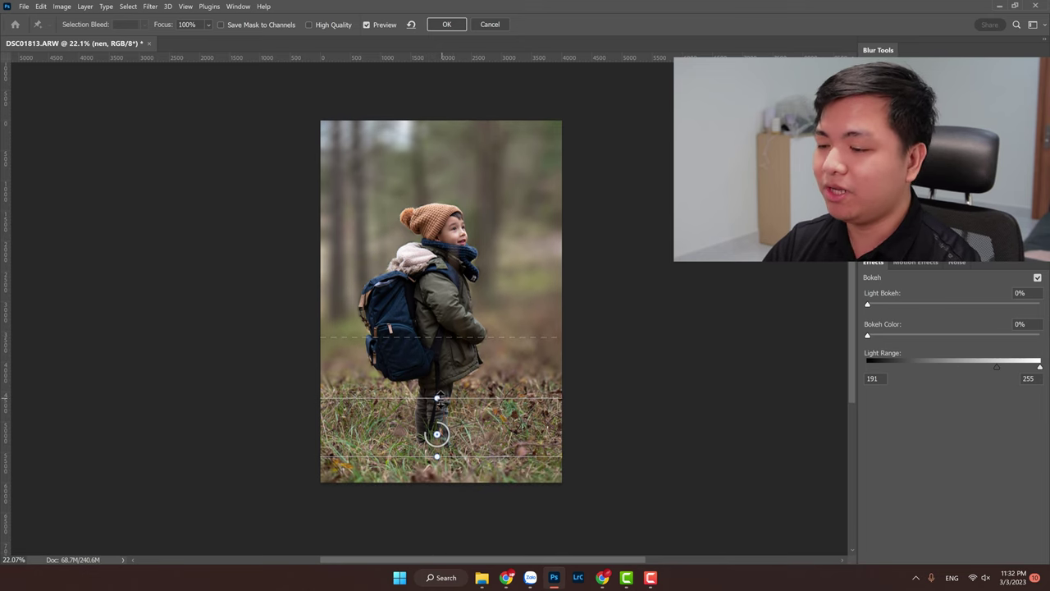
Step: Set the upper sharp edge just below the backpack, tighten the transition, and apply the blur
drag(461, 398, 468, 256)
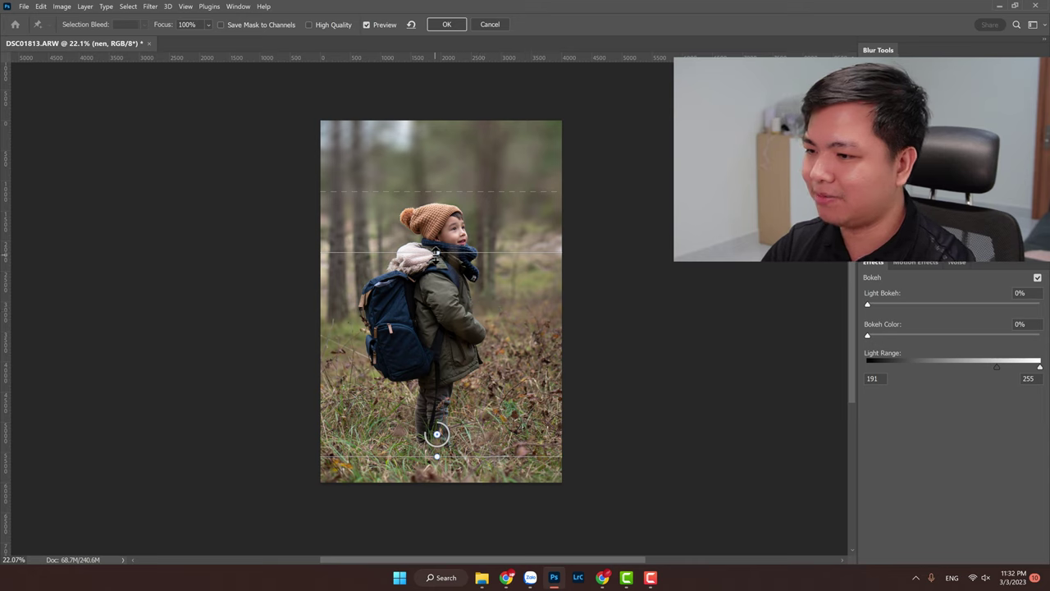
drag(462, 256, 463, 333)
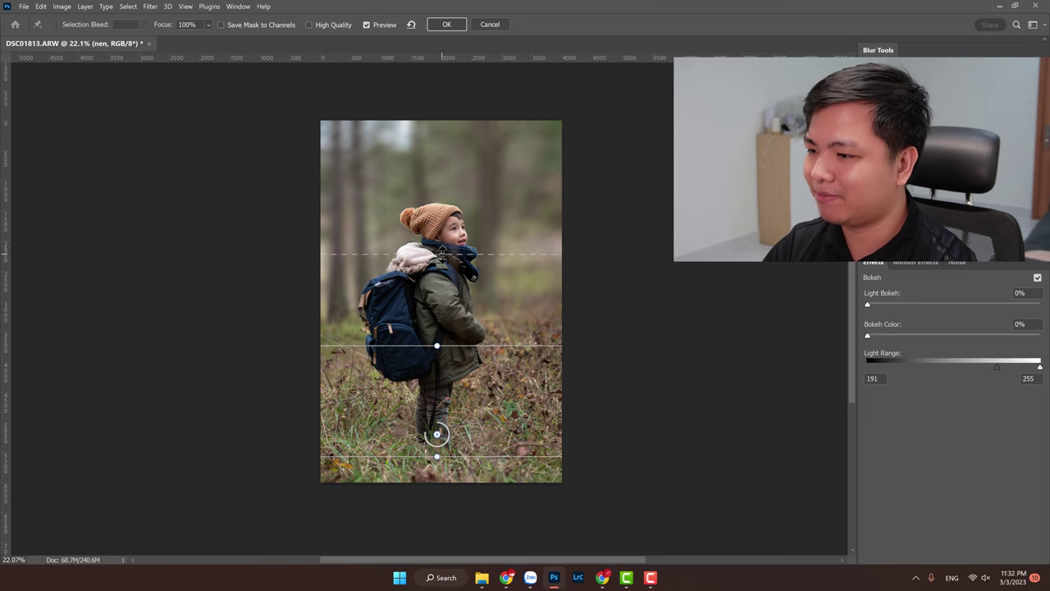
drag(452, 294, 452, 277)
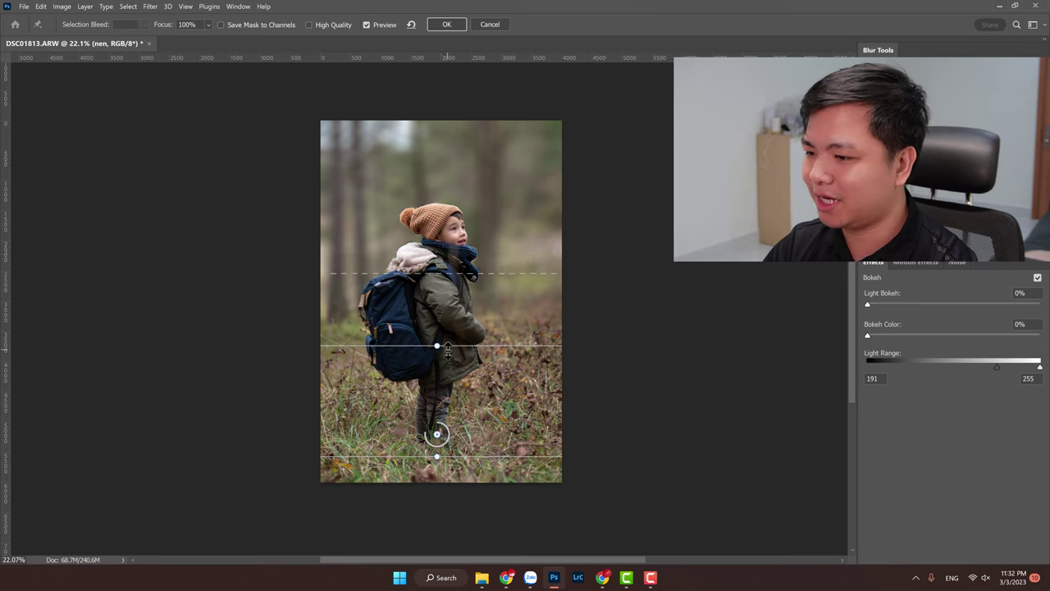
drag(448, 347, 449, 361)
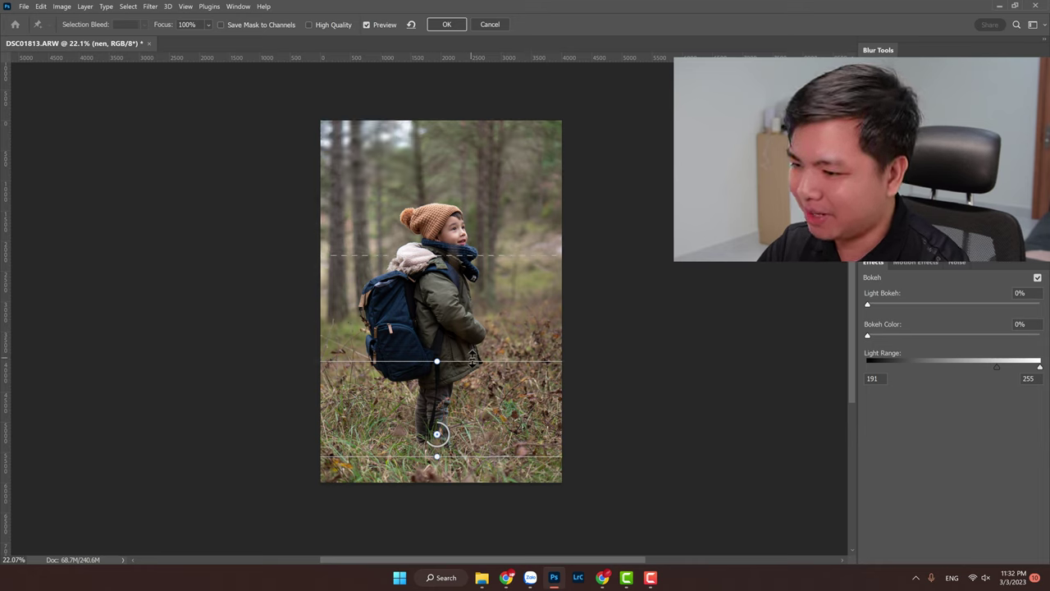
drag(472, 358, 469, 394)
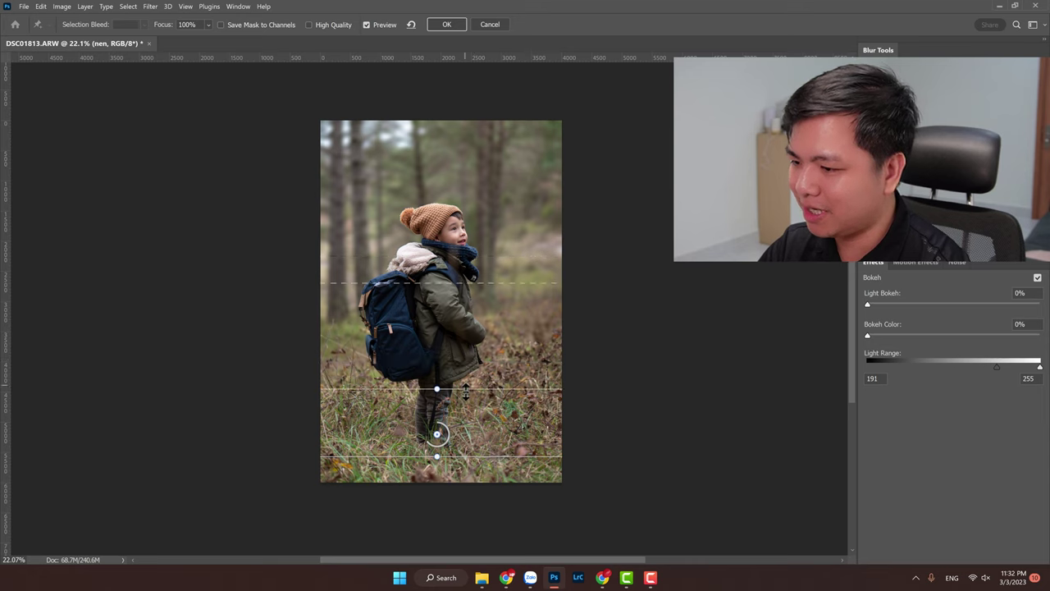
drag(468, 395, 469, 399)
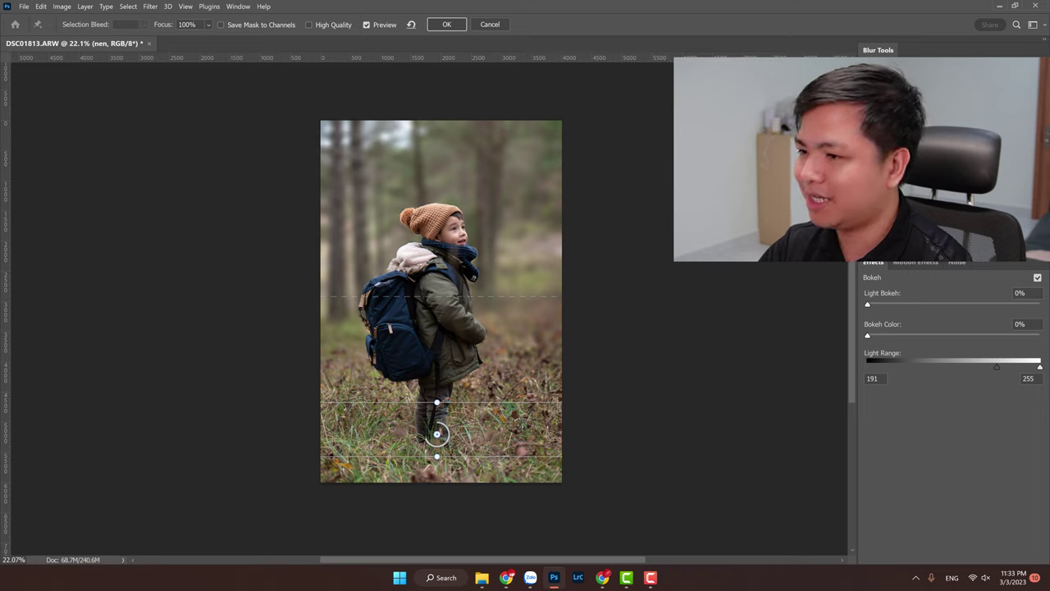
click(447, 26)
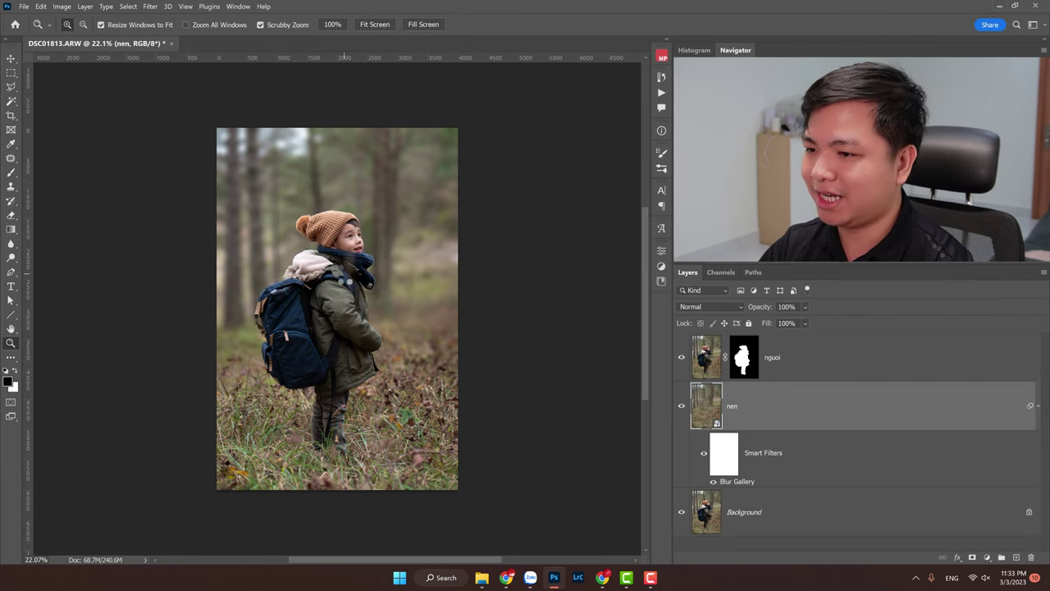
Step: Toggle the nen layer on and off to compare blurred and sharp backgrounds, then zoom in
click(683, 408)
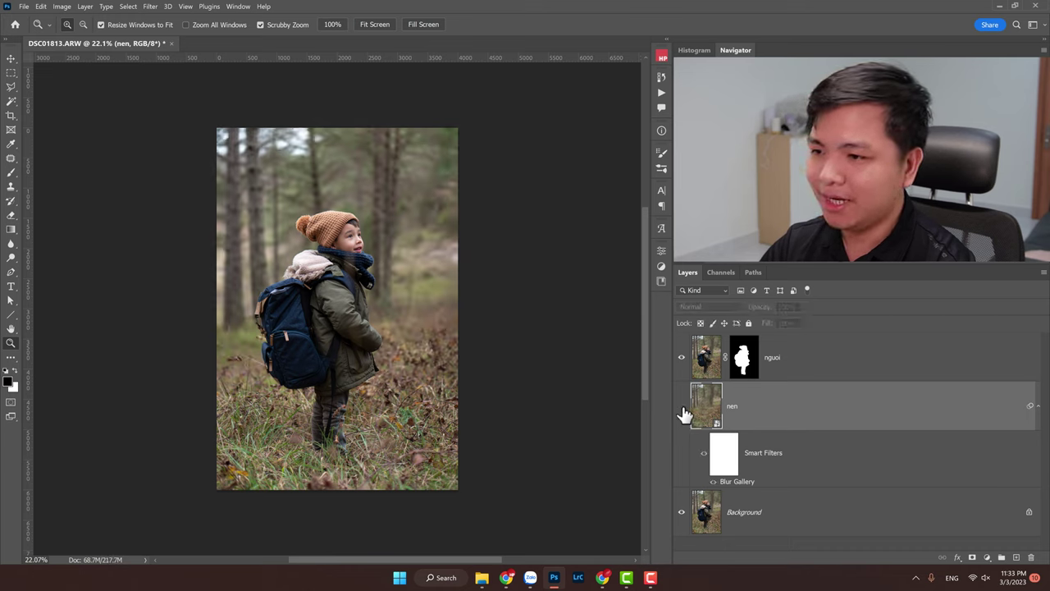
click(682, 407)
click(681, 407)
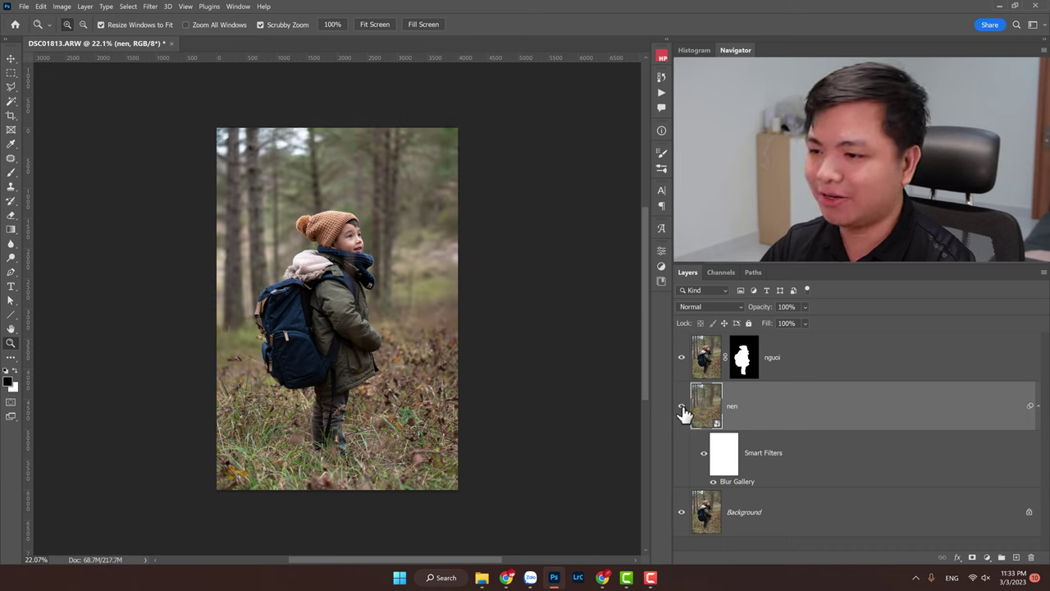
click(682, 407)
click(682, 407)
click(682, 407)
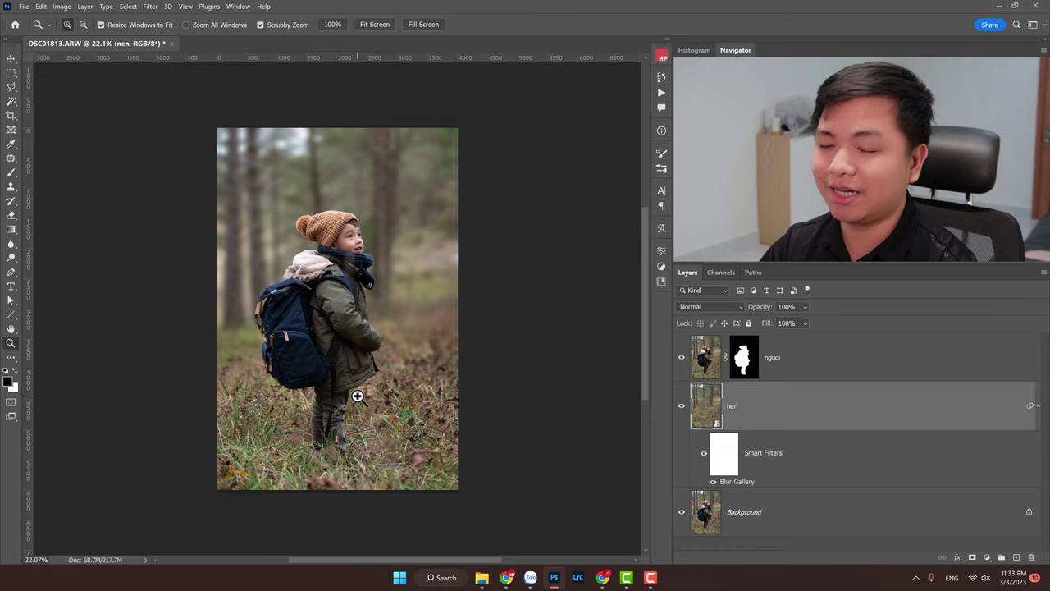
drag(293, 340, 321, 339)
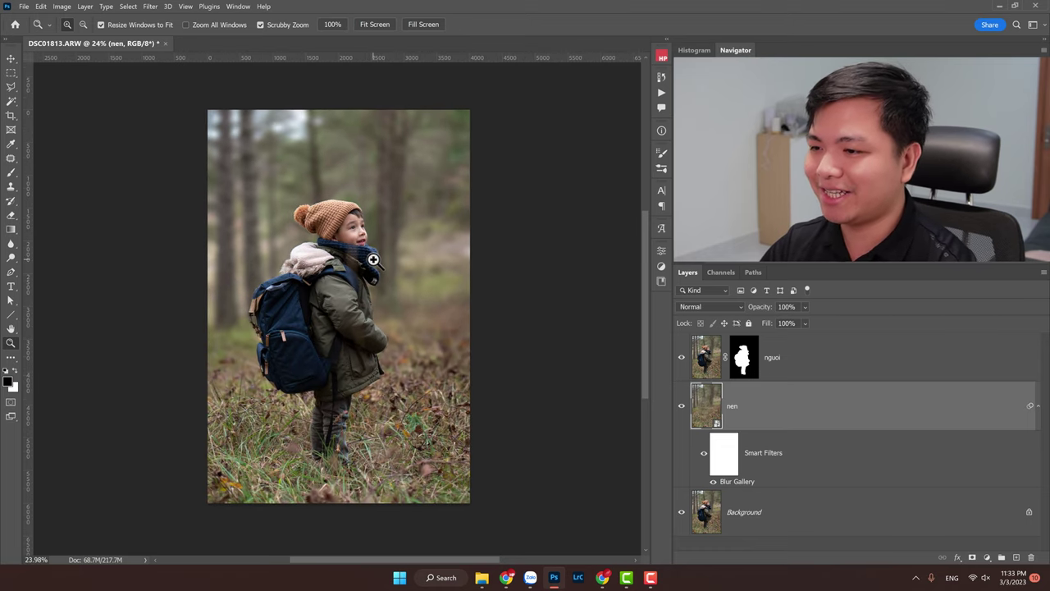
mouse_move(373, 259)
mouse_down()
mouse_move(402, 255)
mouse_move(386, 265)
mouse_up()
mouse_move(364, 323)
mouse_down()
mouse_move(357, 286)
mouse_move(399, 306)
mouse_up()
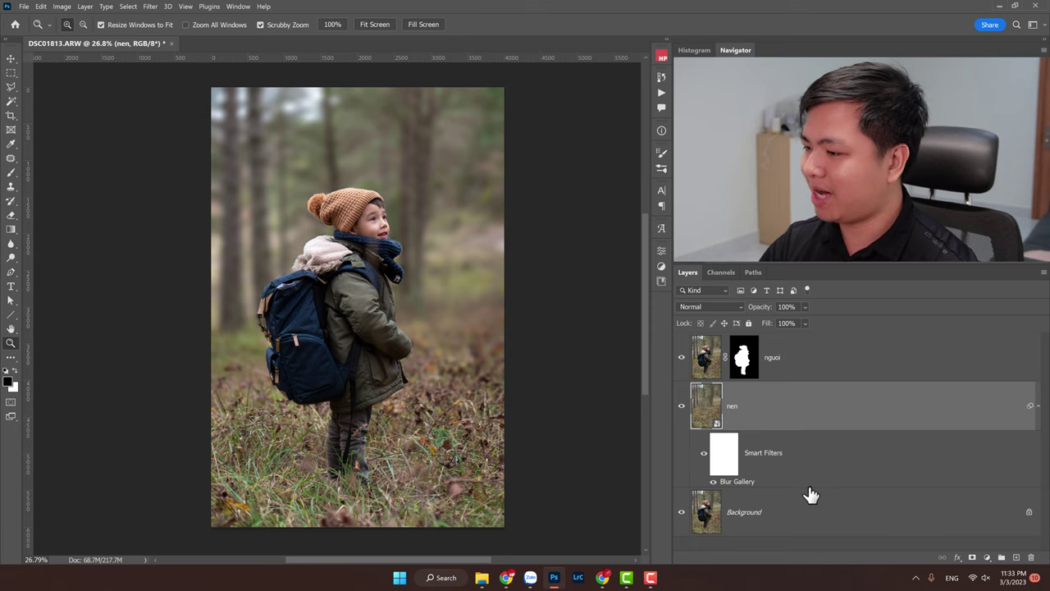
Step: Collapse nen's Smart Filters list and reselect the nen layer
click(1038, 407)
click(791, 439)
click(757, 414)
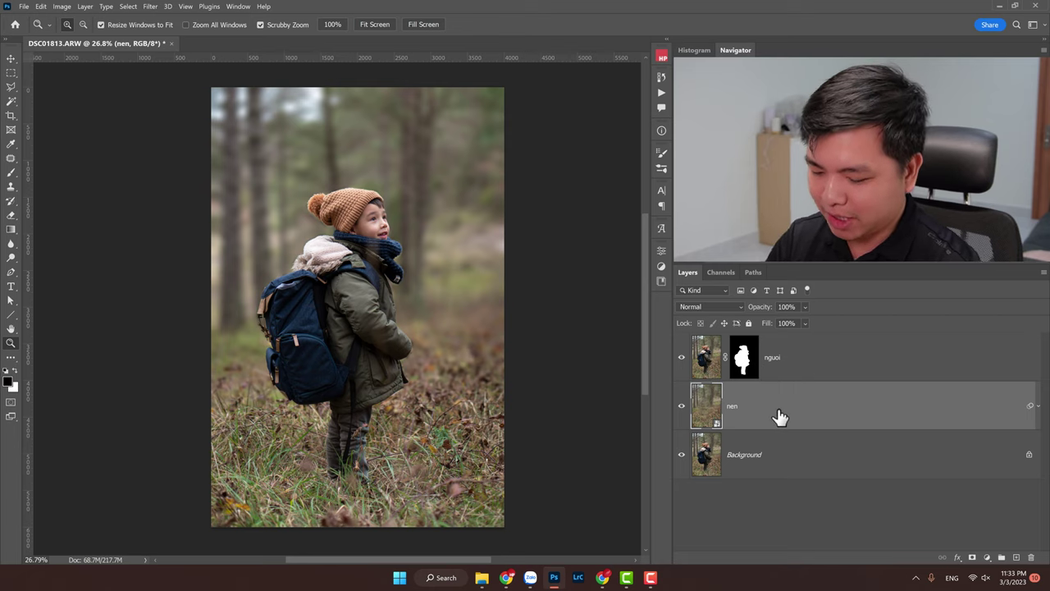
Step: Create a new layer above nen named 'khoi suong'
key(ctrl+shift+n)
key(Return)
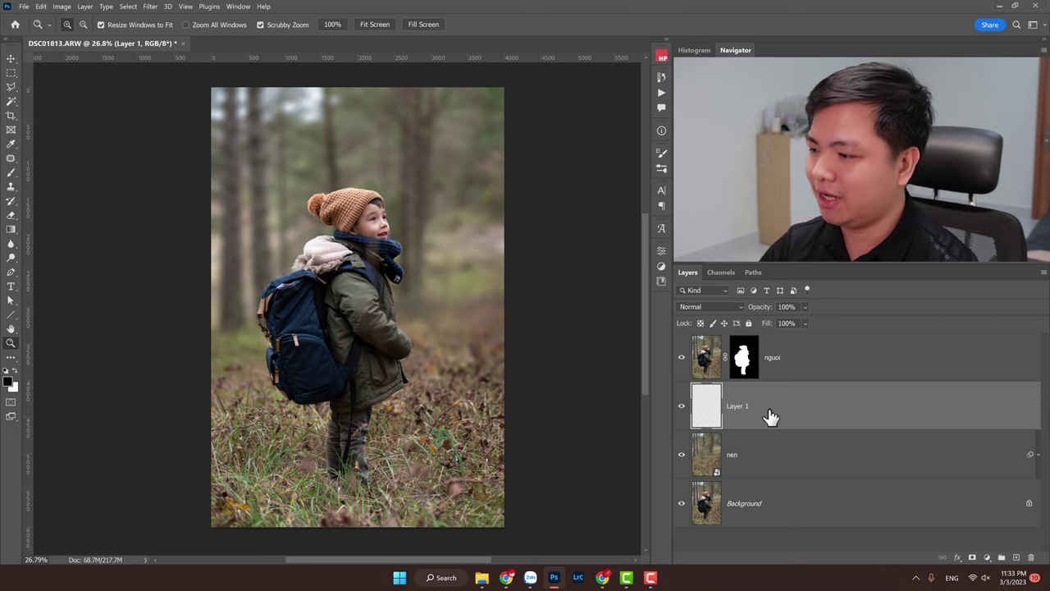
double_click(738, 407)
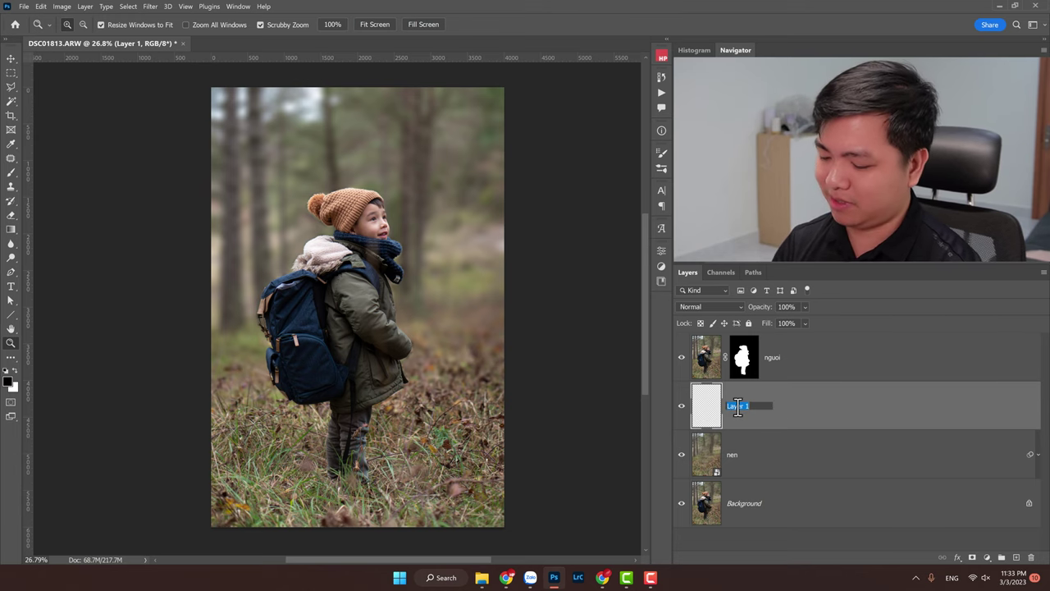
text(khoi suong)
key(Return)
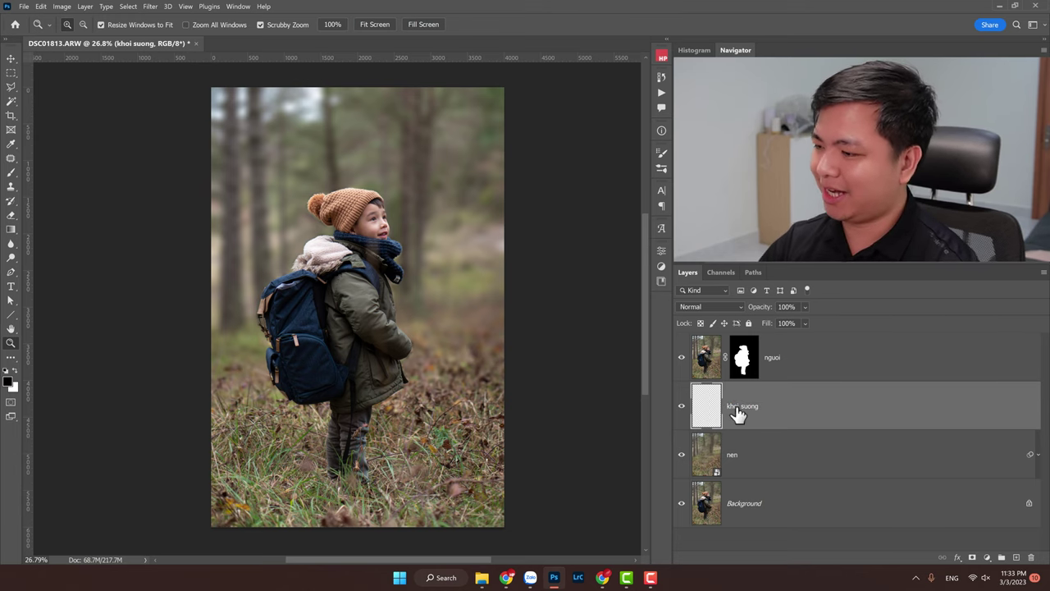
Step: Add a Gradient fill layer for the fog
click(11, 230)
click(988, 559)
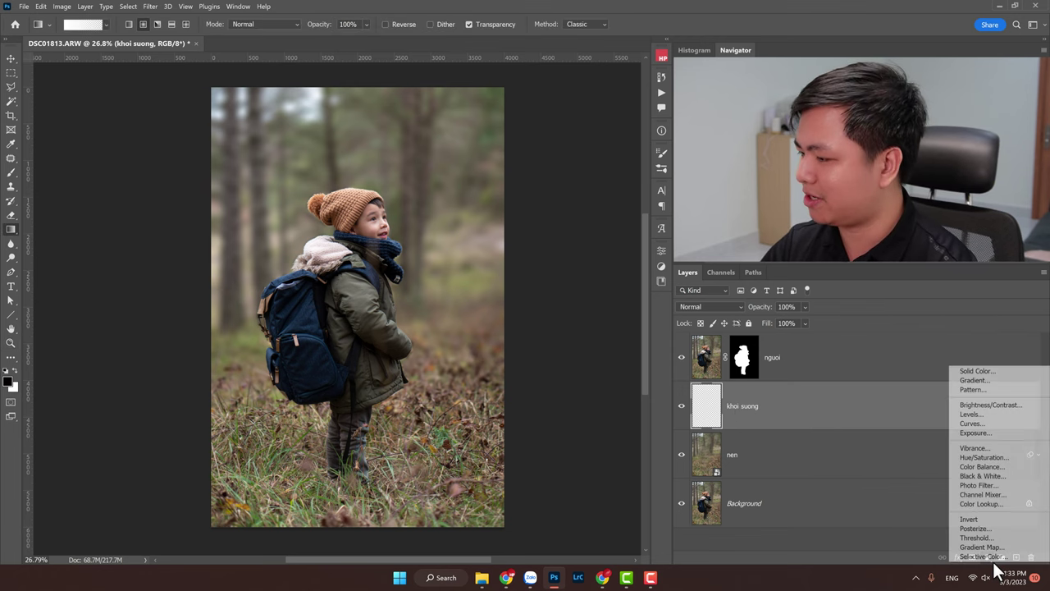
click(985, 559)
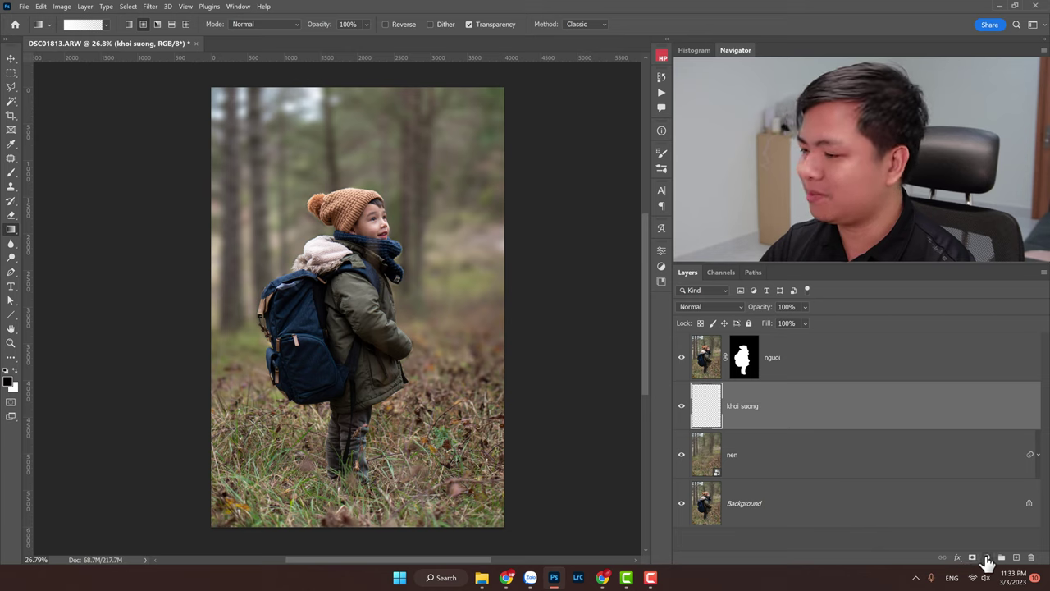
click(988, 559)
click(981, 377)
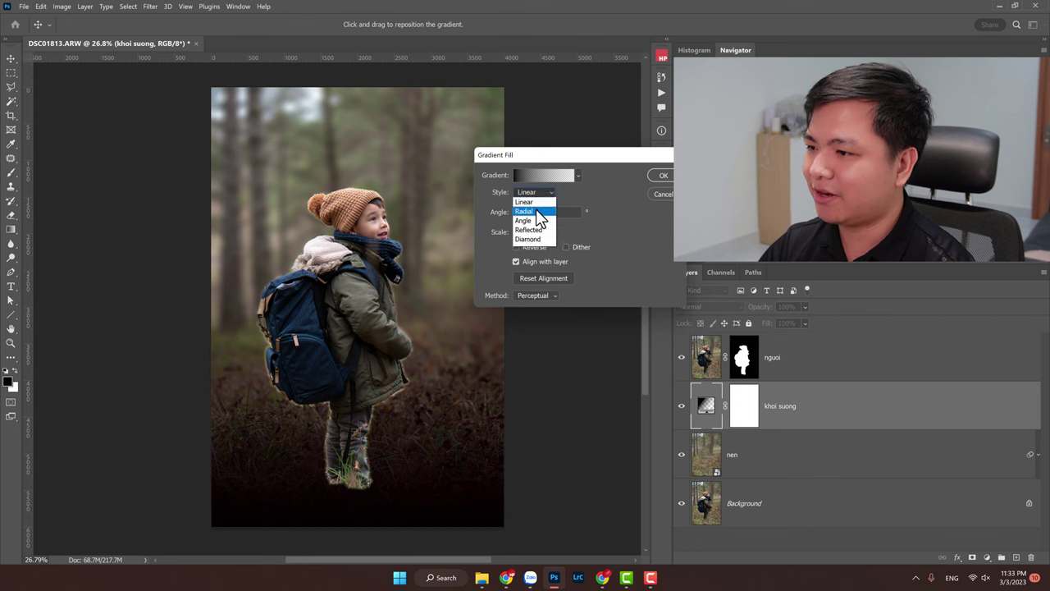
Step: Make the gradient Radial with a white left stop and the right stop removed
click(539, 218)
click(554, 177)
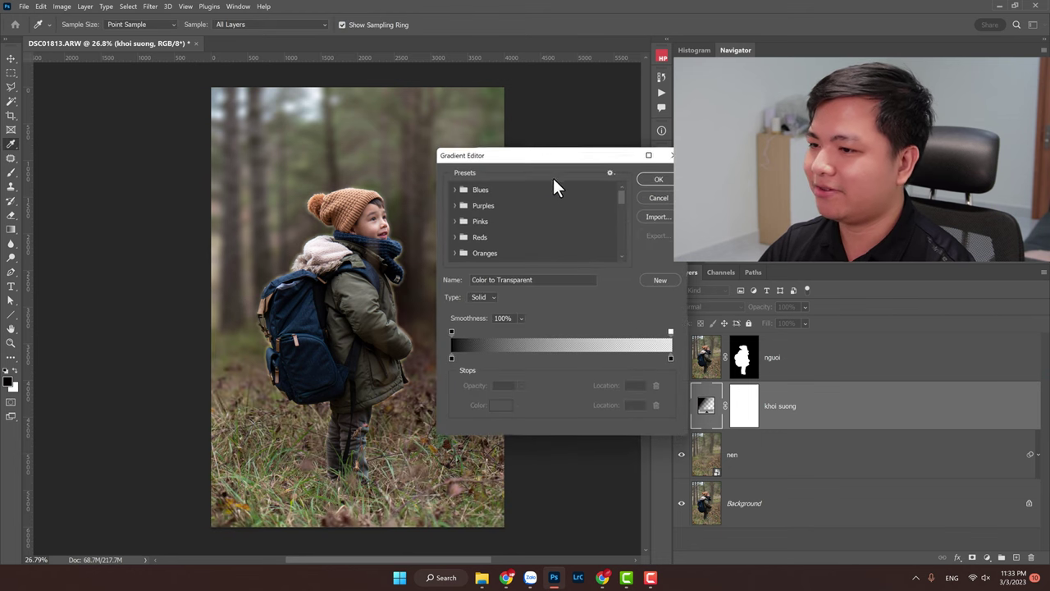
click(451, 358)
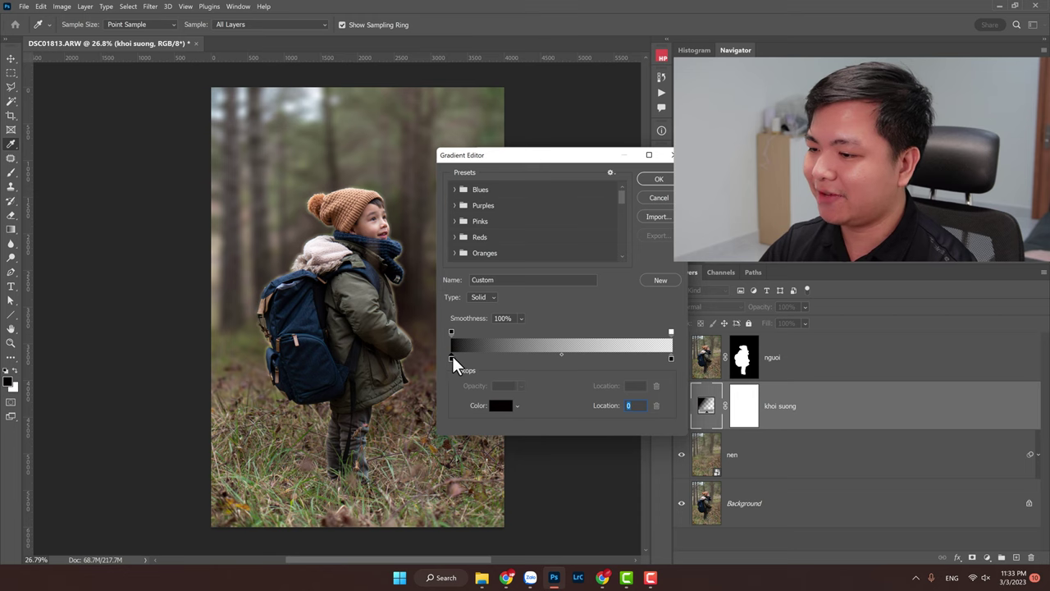
click(501, 405)
drag(517, 288, 457, 230)
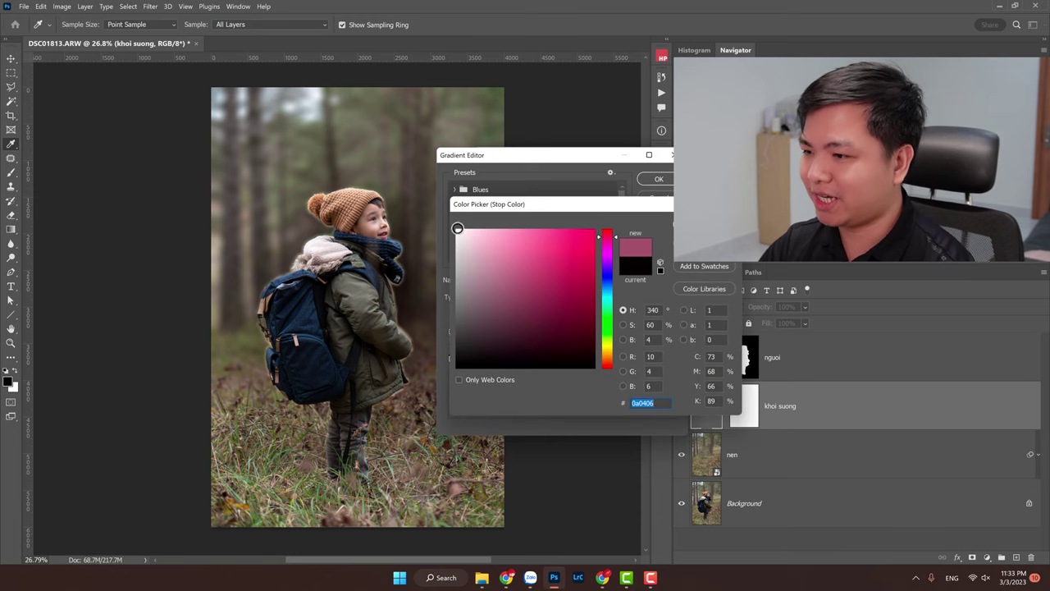
key(Return)
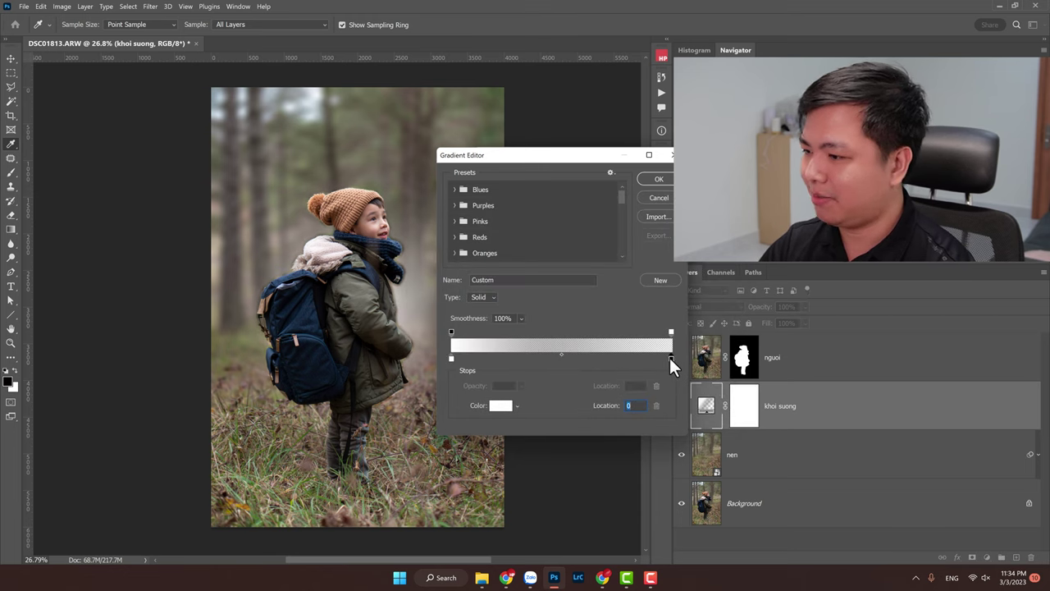
drag(670, 358, 638, 368)
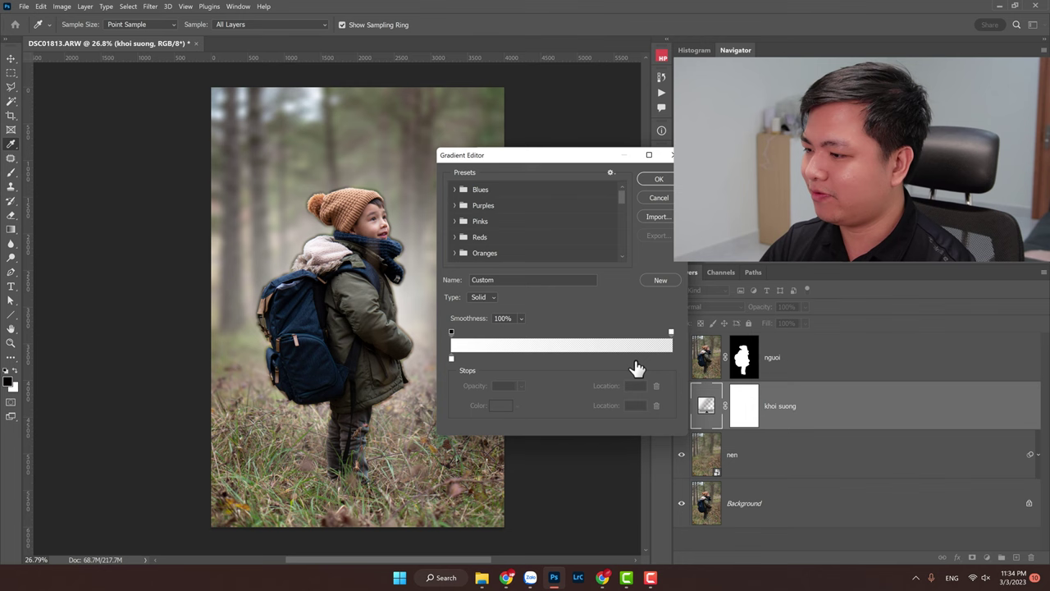
click(665, 176)
Step: Centre the fog glow on the child's upper body at 90% scale
mouse_move(374, 251)
mouse_down()
mouse_move(325, 352)
mouse_move(349, 226)
mouse_move(350, 270)
mouse_up()
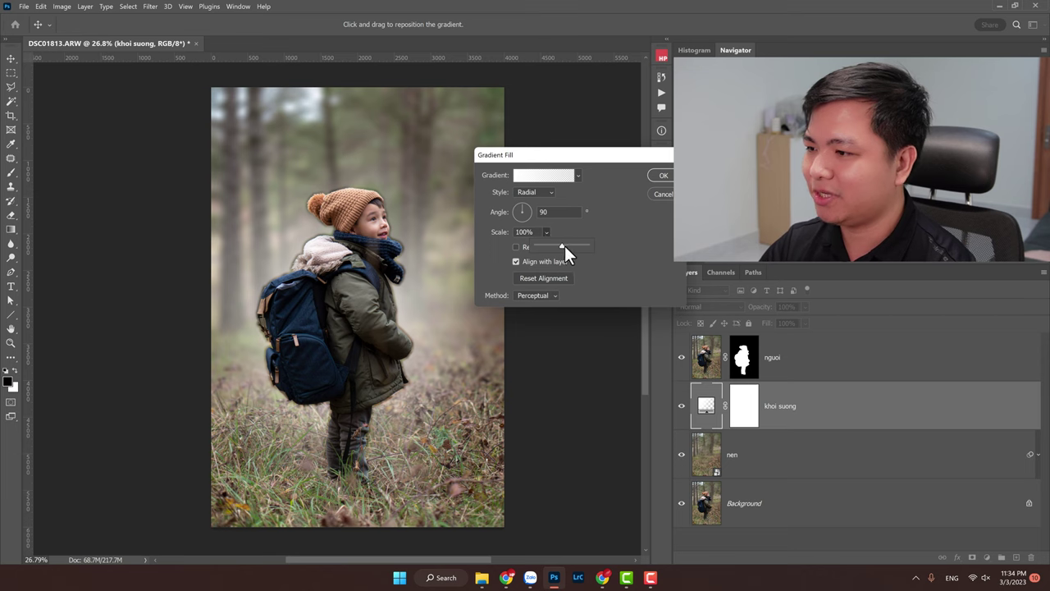
drag(565, 246, 558, 245)
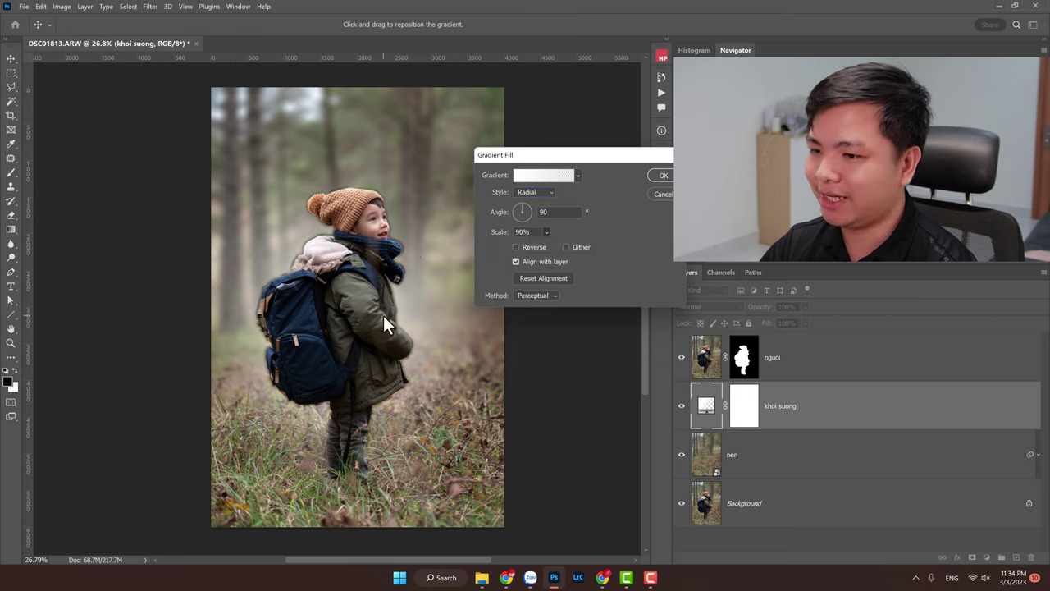
mouse_move(383, 315)
mouse_down()
mouse_move(387, 274)
mouse_move(392, 294)
mouse_up()
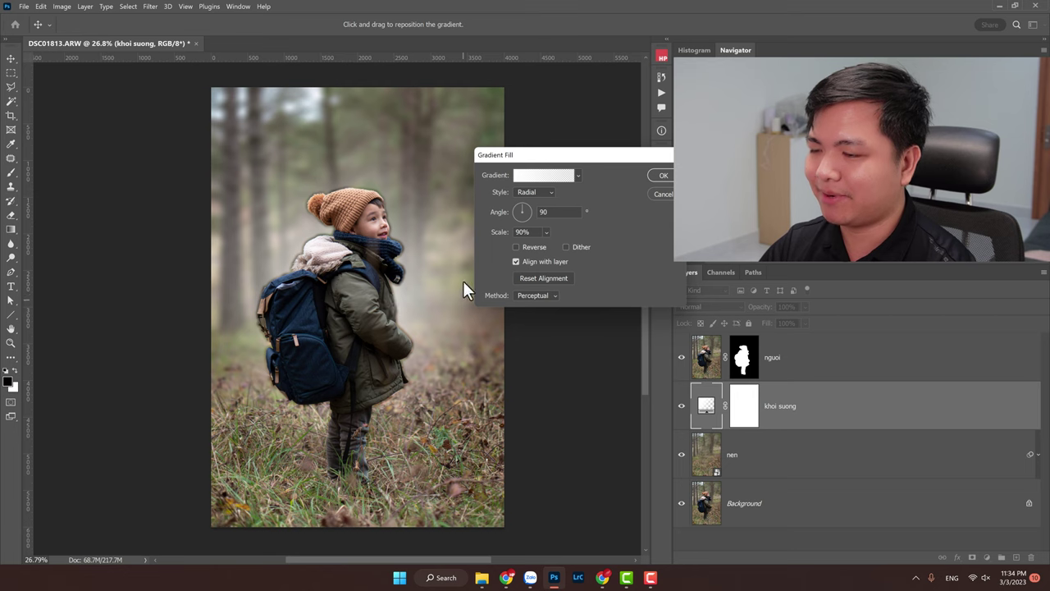
Step: Confirm the fog gradient and set khoi suong to Screen blend mode at 25% opacity
click(663, 175)
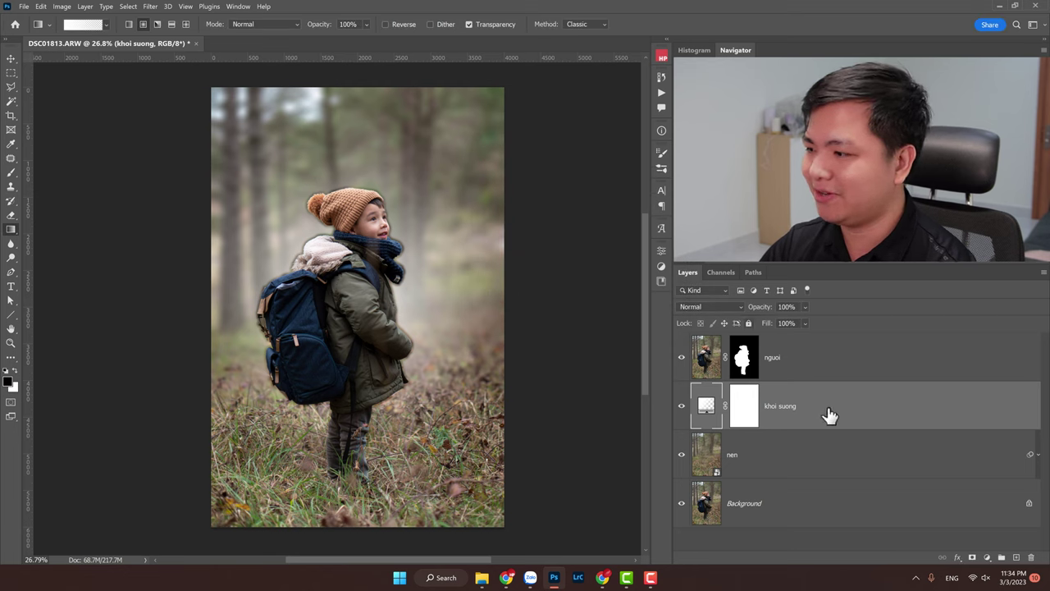
click(716, 307)
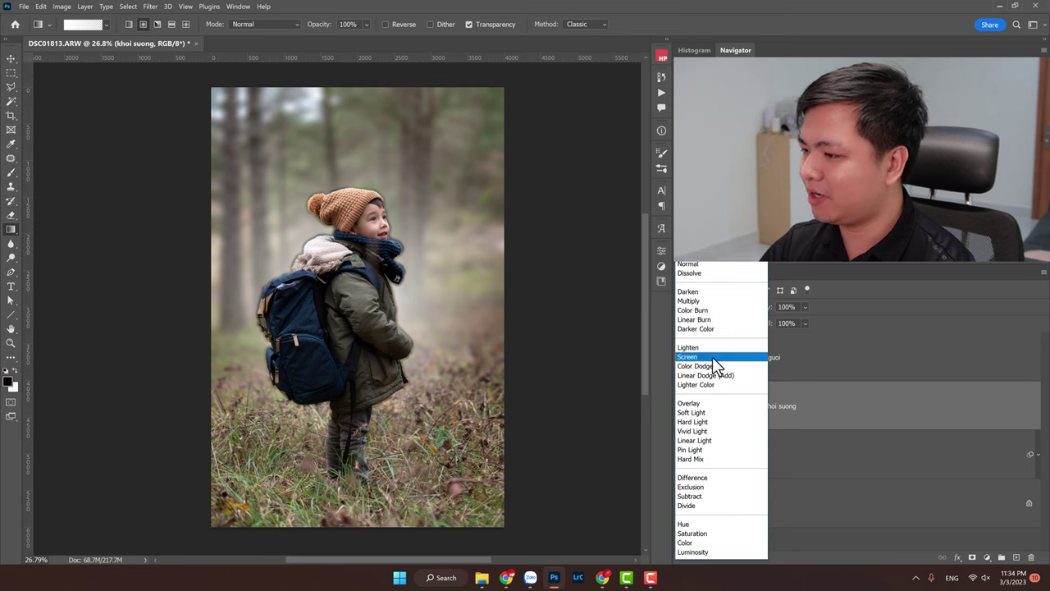
click(712, 357)
mouse_move(755, 311)
mouse_down()
mouse_move(698, 310)
mouse_move(717, 310)
mouse_up()
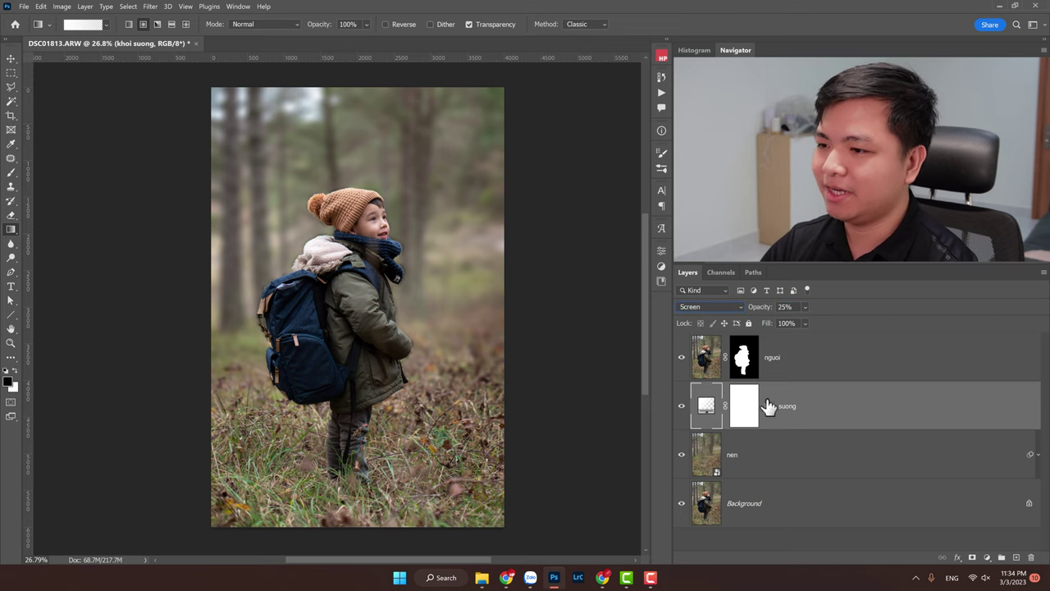
Step: Switch between the nguoi and khoi suong layers, then zoom in on the child's scarf
click(818, 369)
click(833, 425)
click(835, 375)
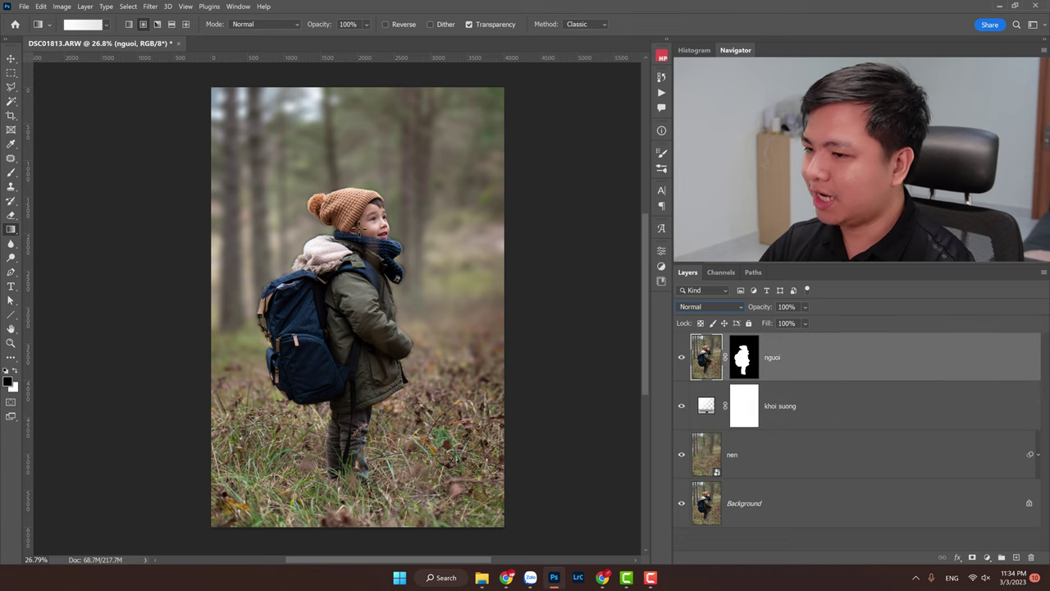
click(831, 412)
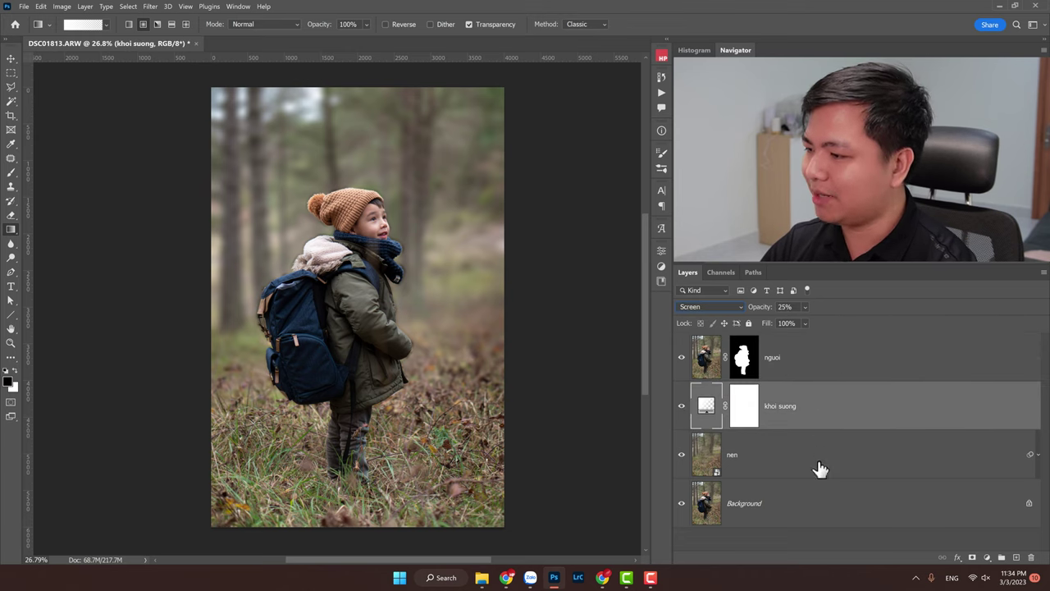
click(813, 534)
click(827, 421)
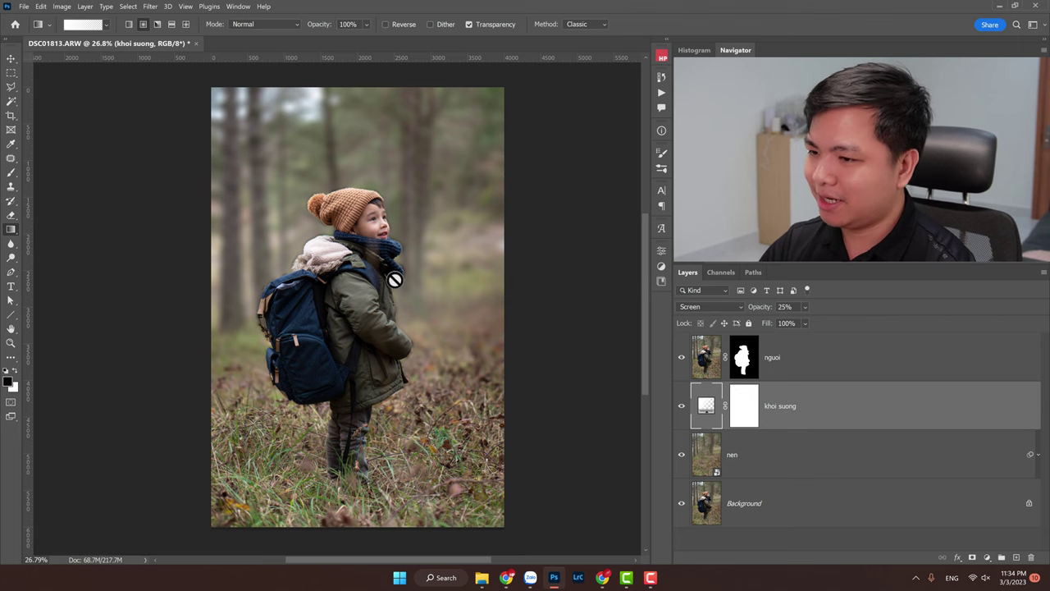
key(z)
drag(394, 271, 416, 187)
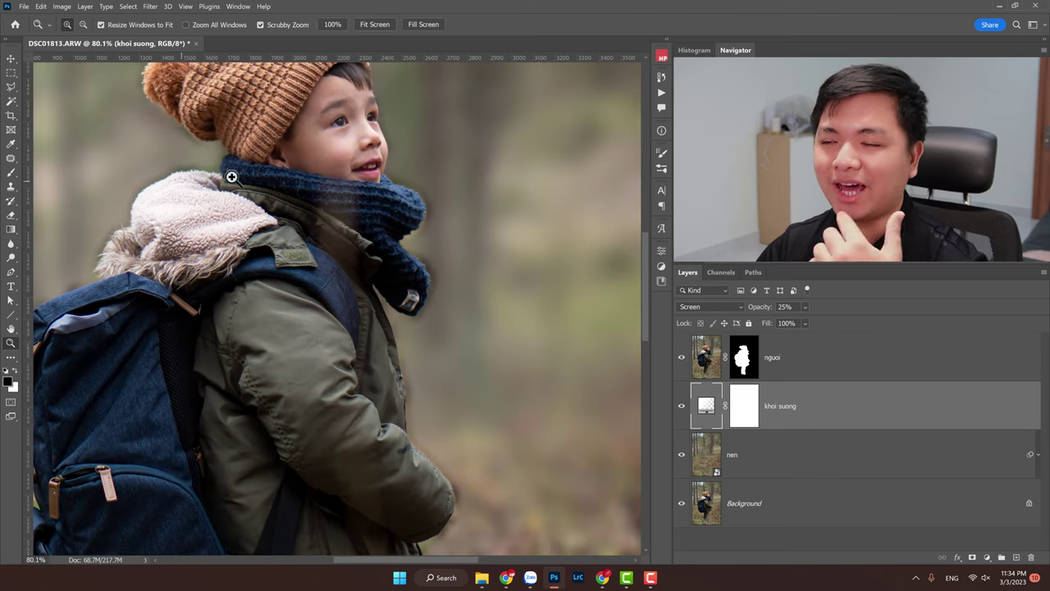
Step: Zoom back out to the whole child and make the Background layer active
drag(387, 188, 295, 169)
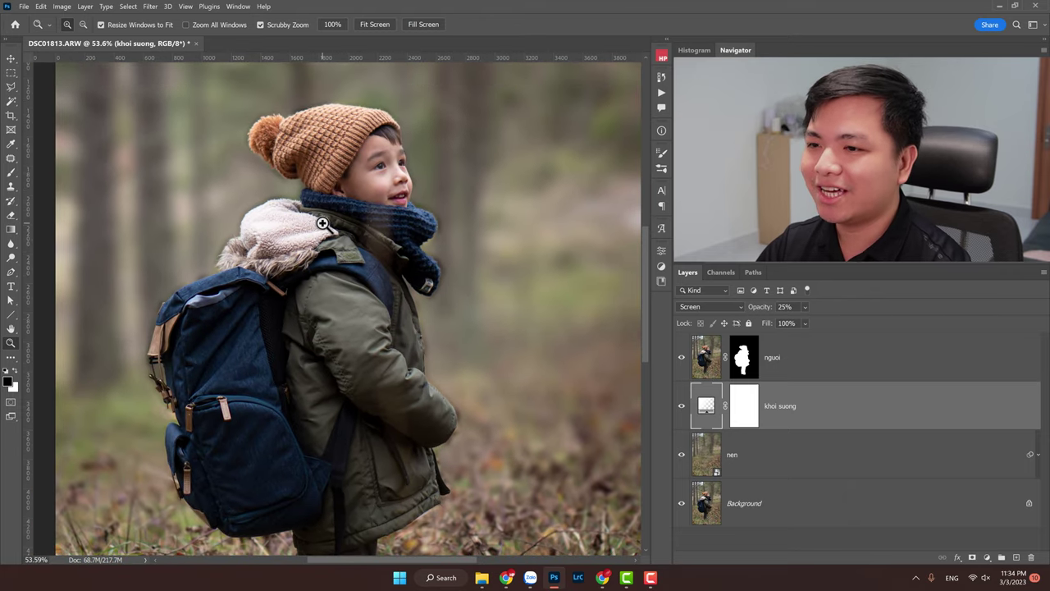
key(g)
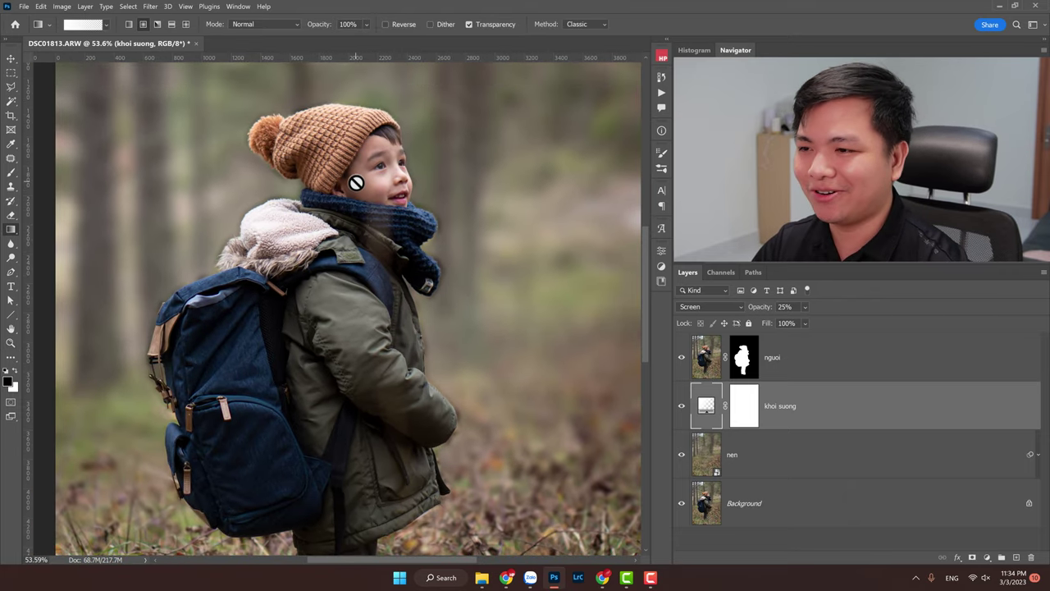
key(v)
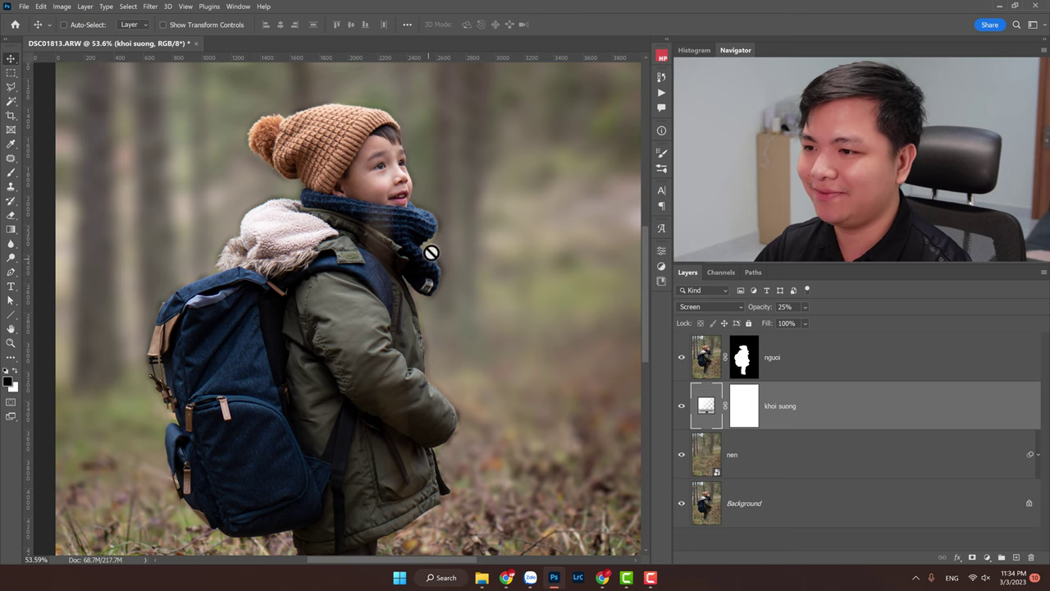
key(z)
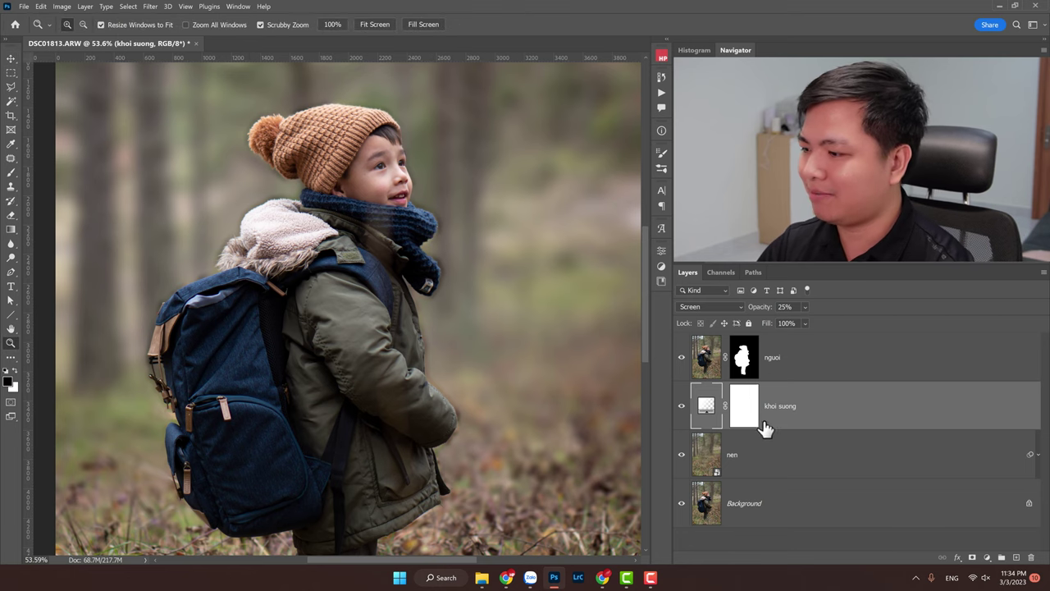
click(775, 504)
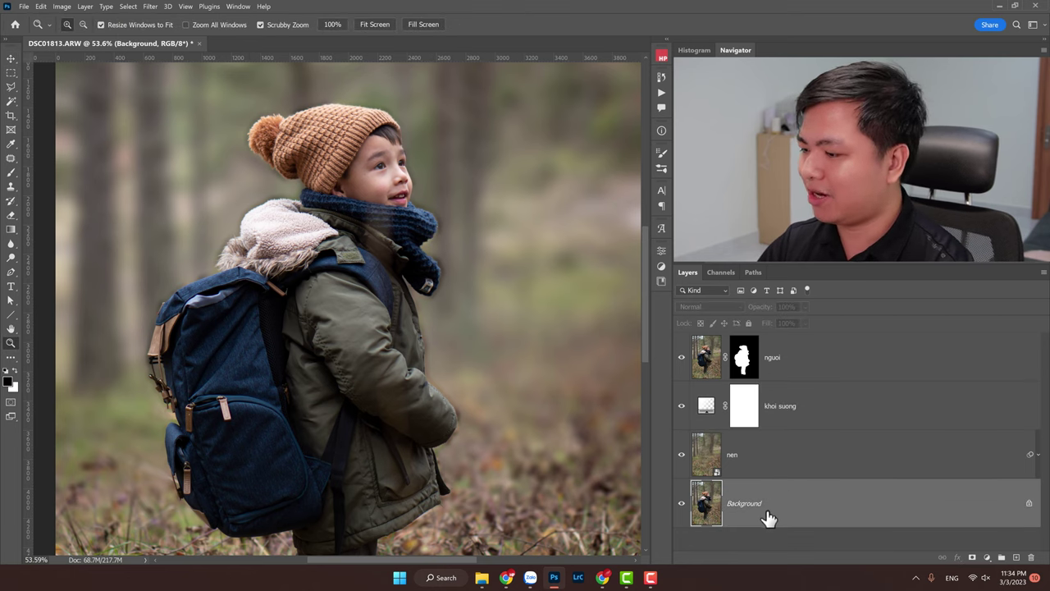
Step: Select the boy with Select > Subject and target the nguoi layer's mask thumbnail
click(128, 7)
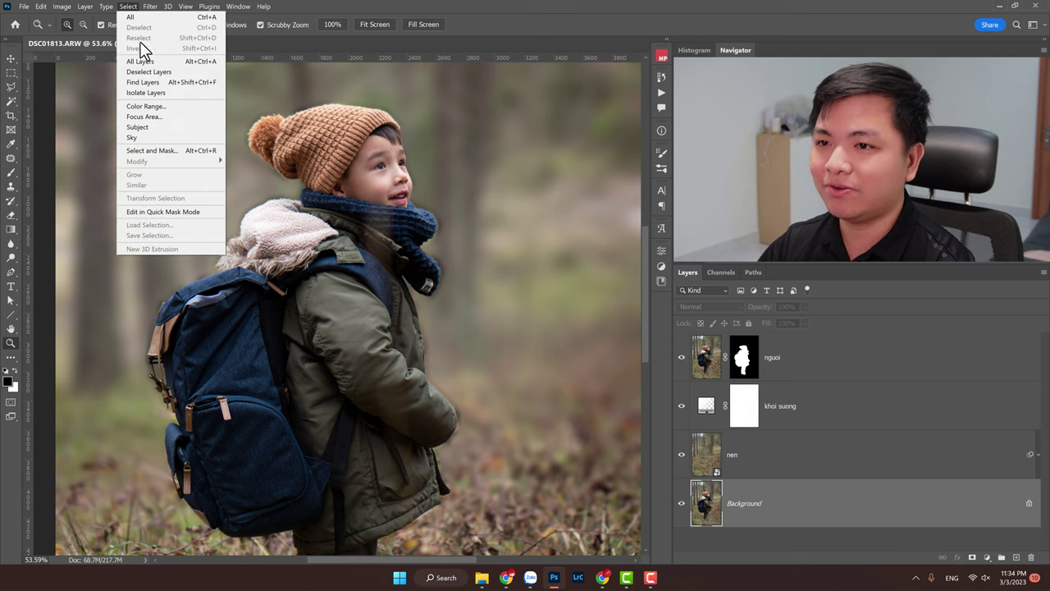
click(158, 131)
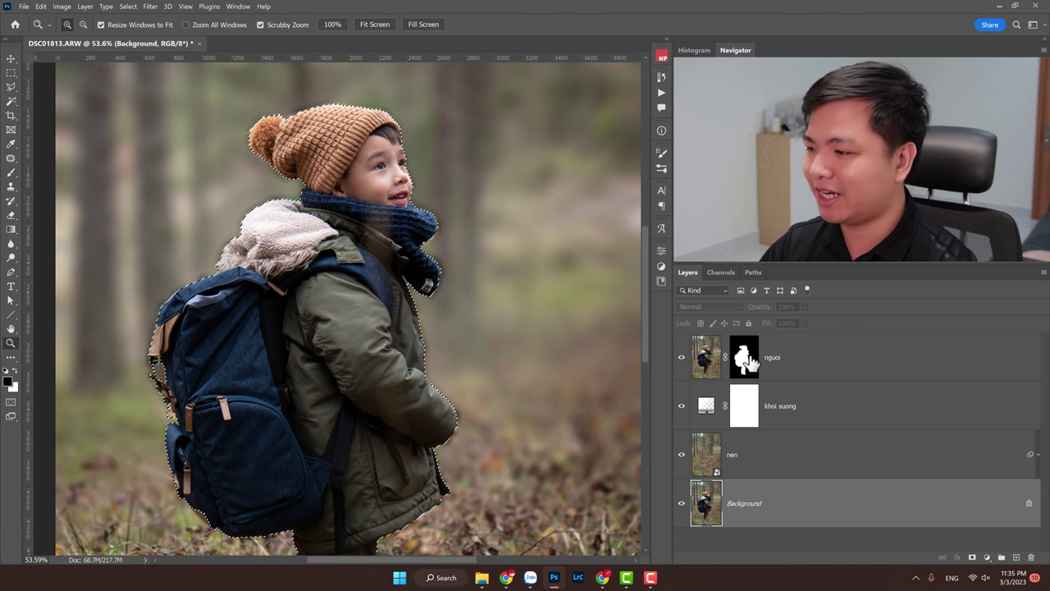
click(744, 364)
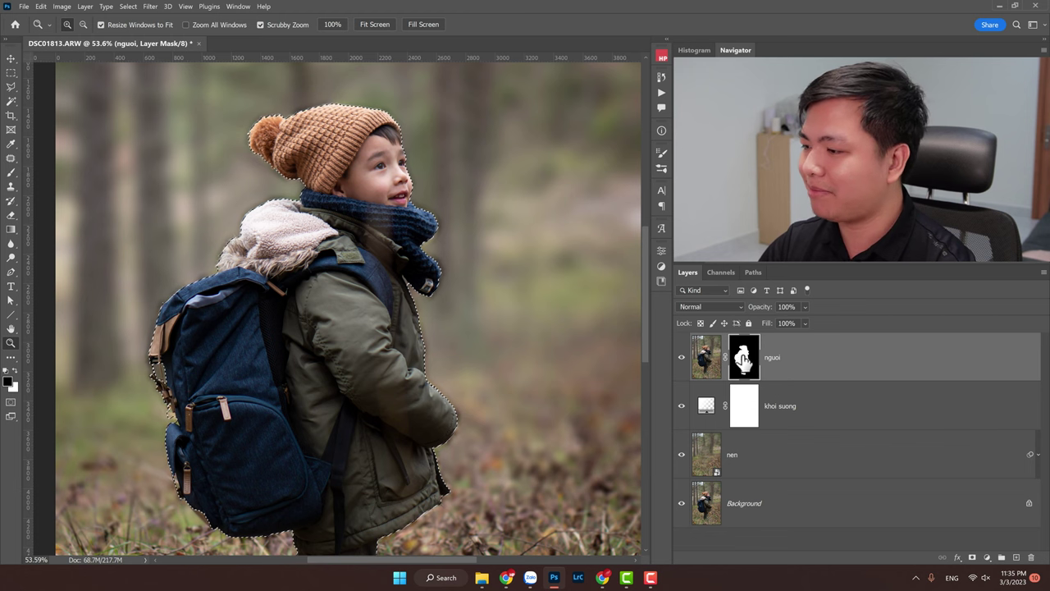
click(705, 370)
click(743, 367)
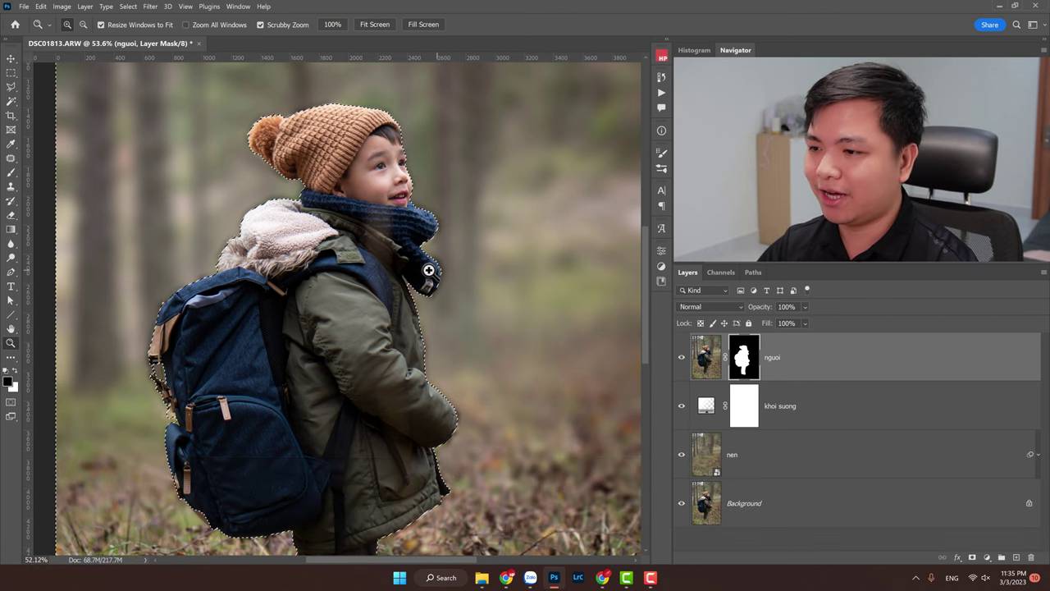
Step: Zoom in close on the boy's head and scarf edge and pick the Brush tool
drag(429, 270, 385, 270)
mouse_move(438, 249)
mouse_down()
mouse_move(478, 260)
mouse_move(457, 254)
mouse_move(467, 253)
mouse_move(430, 289)
mouse_up()
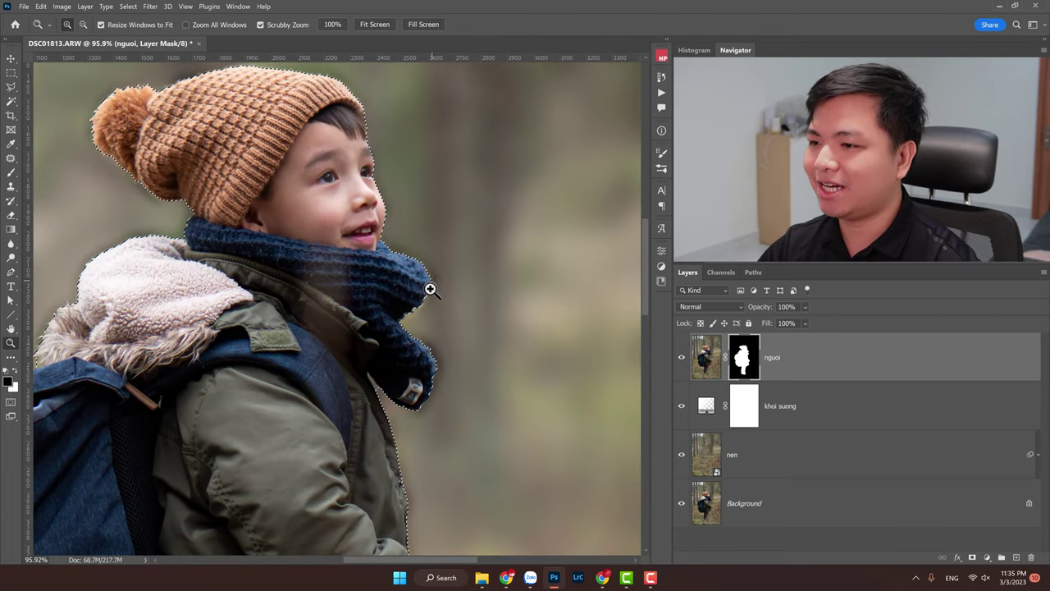
click(10, 173)
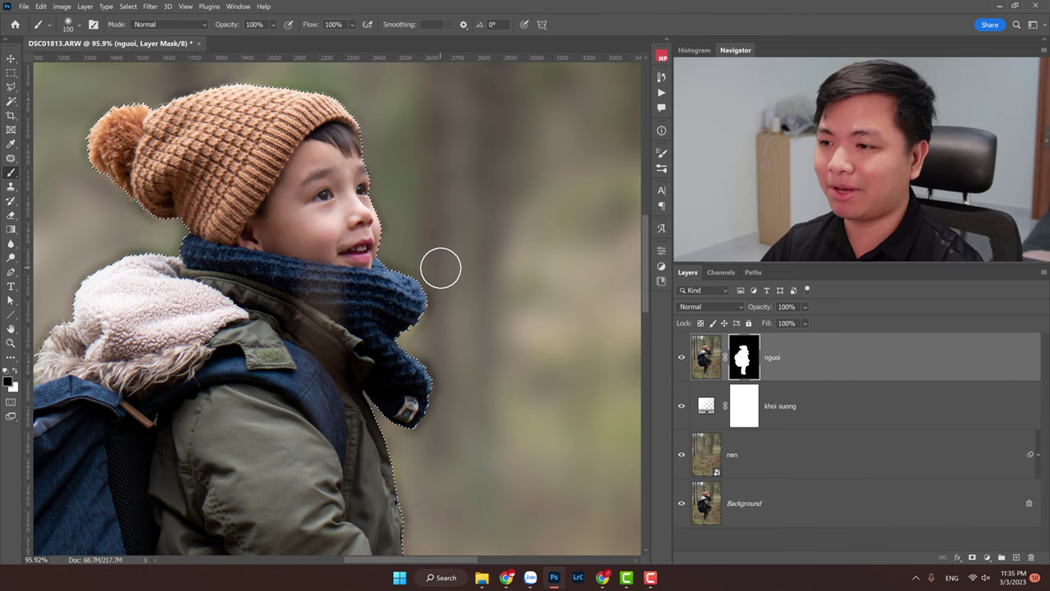
Step: Set the brush opacity to 30%
click(8, 380)
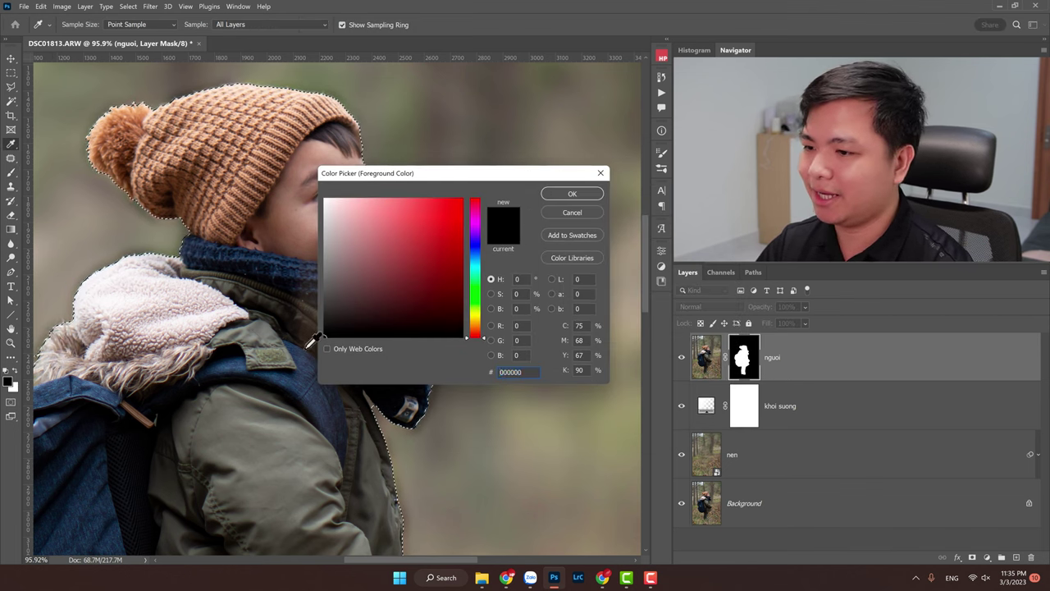
click(560, 195)
drag(236, 23, 214, 29)
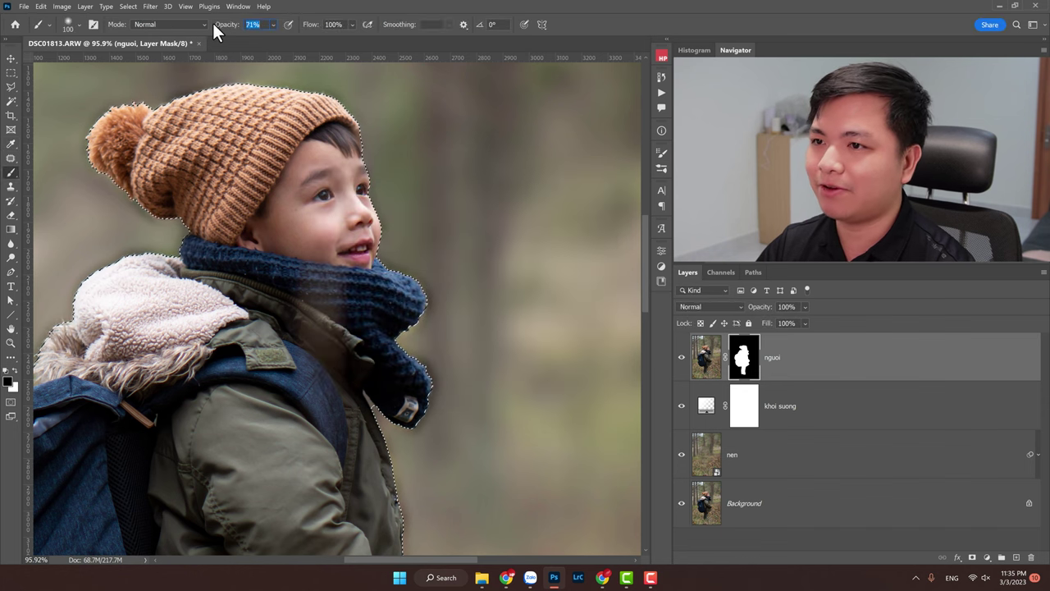
text(30)
key(Return)
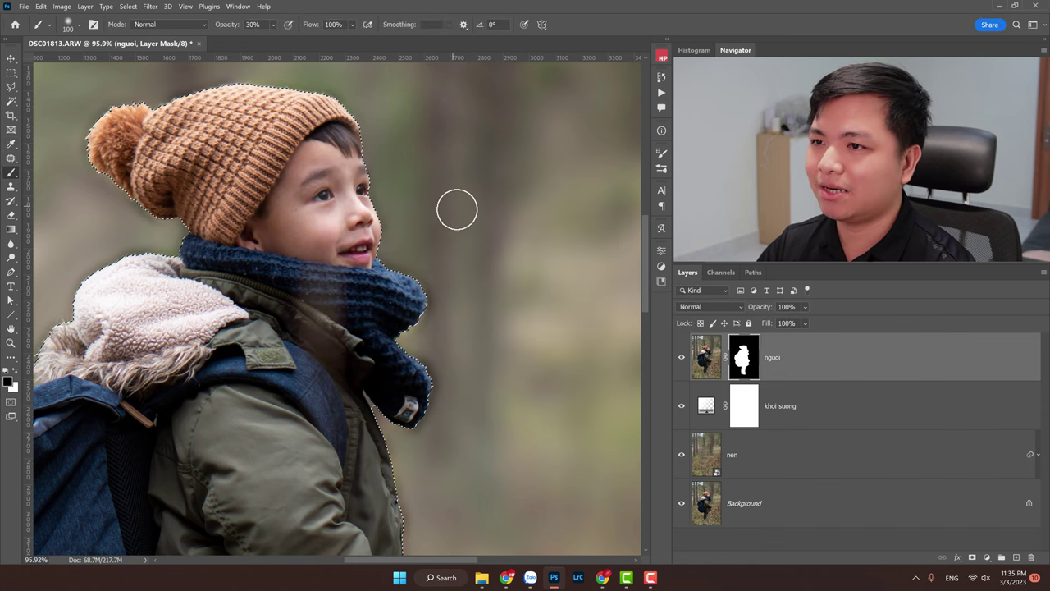
Step: Paint the mask along the scarf and pom-pom edges, then trace the hat edge at 45% opacity
drag(478, 241, 504, 248)
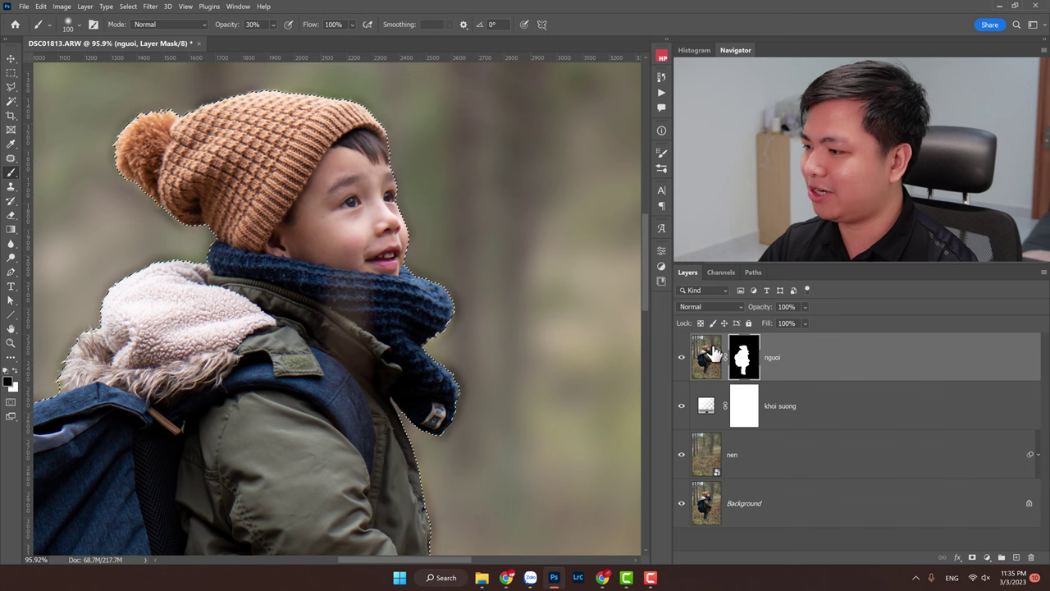
drag(449, 290, 446, 261)
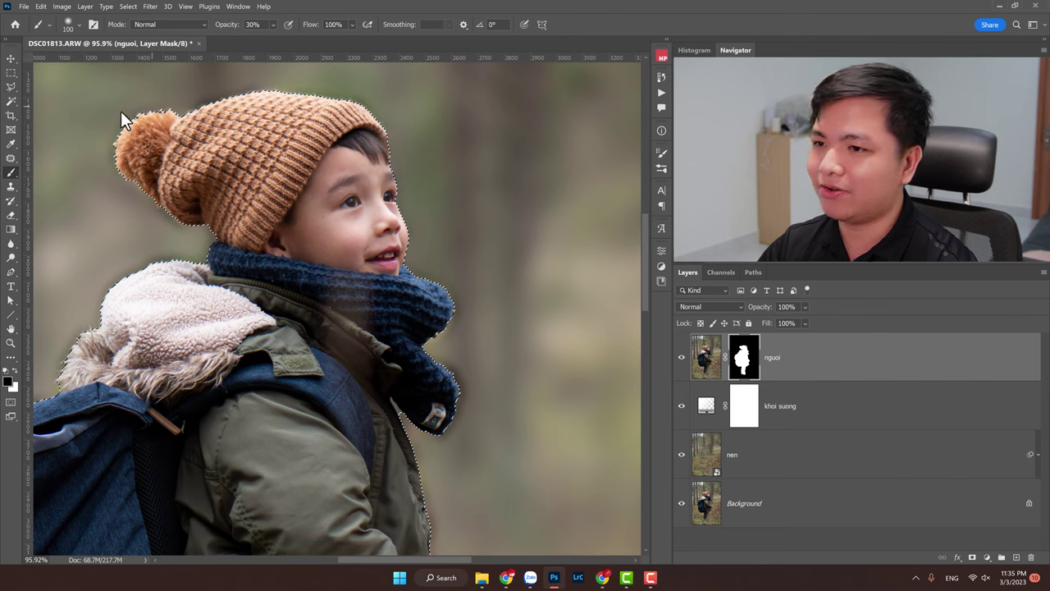
drag(126, 201, 122, 132)
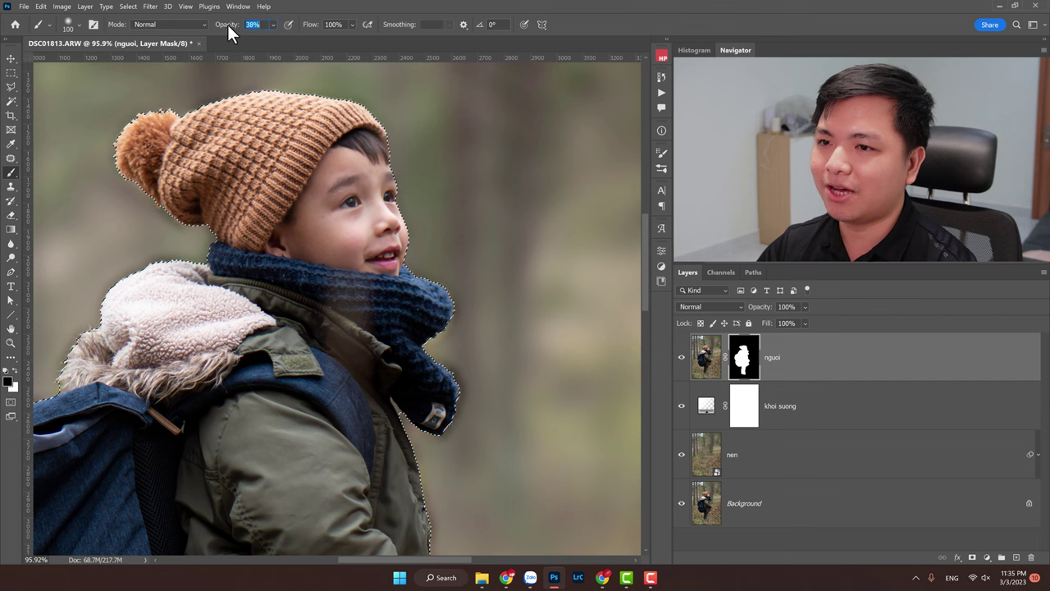
drag(227, 22, 230, 24)
mouse_move(109, 151)
mouse_down()
mouse_move(200, 254)
mouse_move(117, 281)
mouse_up()
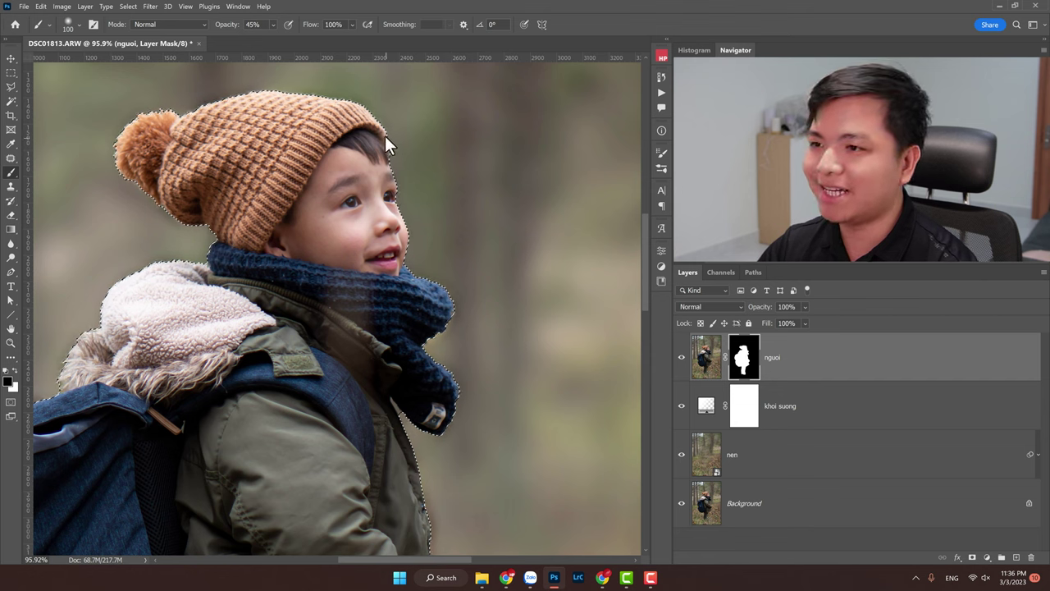
Step: Pan around the boy's backpack, jacket, legs and sleeve to inspect the mask edges up close
scroll(495, 203, down, 2)
scroll(495, 203, left, 3)
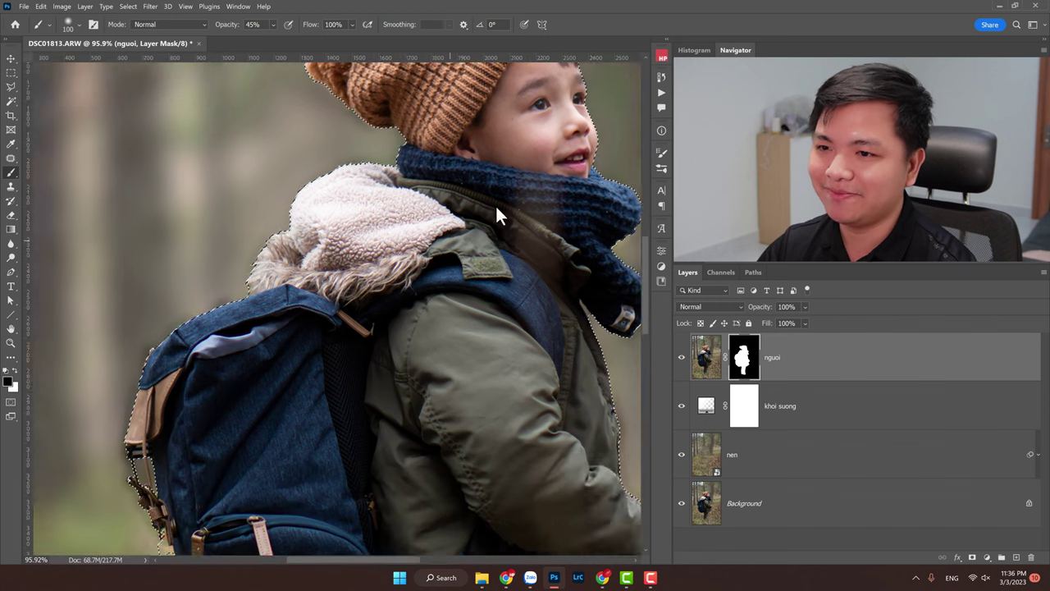
scroll(279, 227, down, 2)
scroll(279, 227, left, 2)
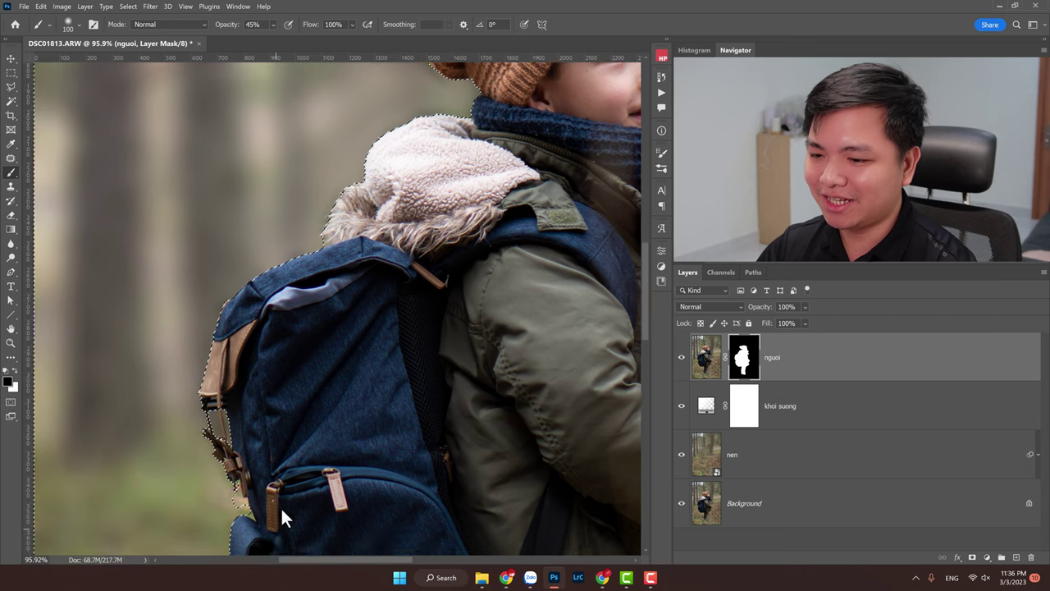
scroll(239, 361, down, 3)
scroll(238, 361, left, 1)
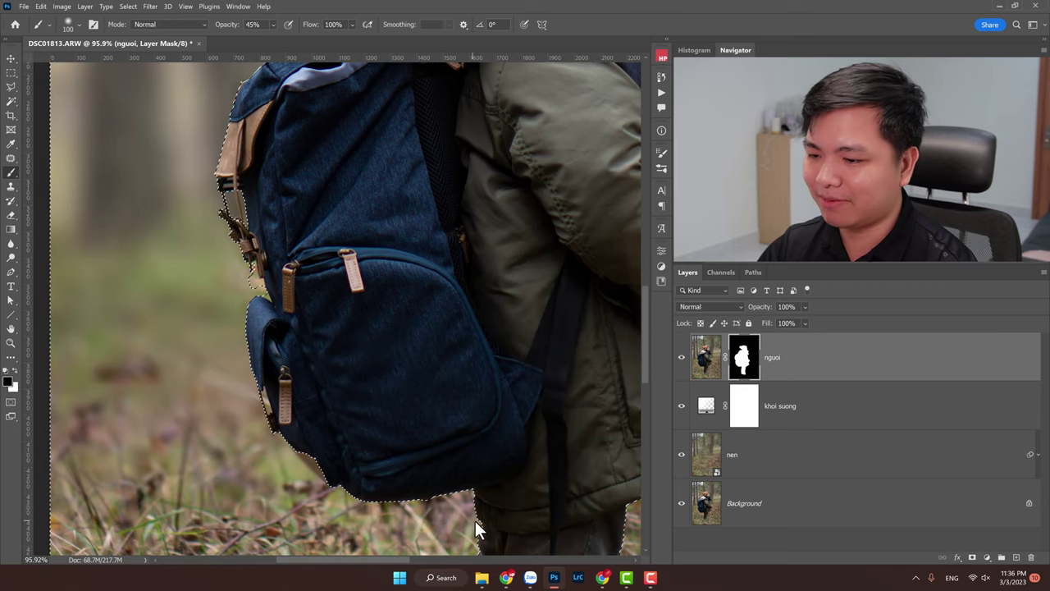
drag(476, 526, 293, 335)
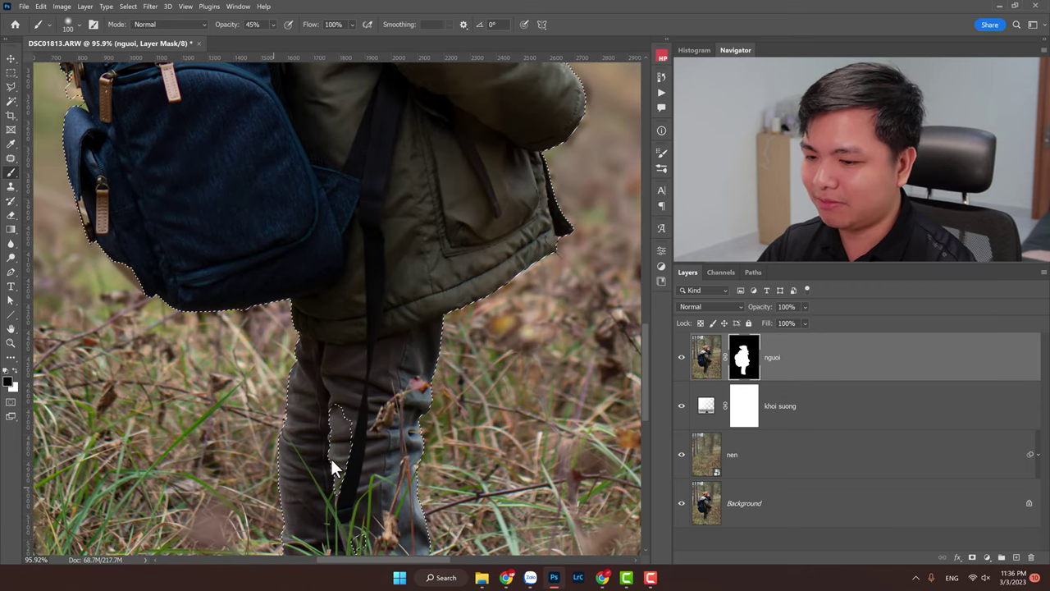
scroll(488, 392, up, 1)
scroll(488, 392, right, 1)
scroll(392, 387, up, 2)
scroll(391, 387, right, 1)
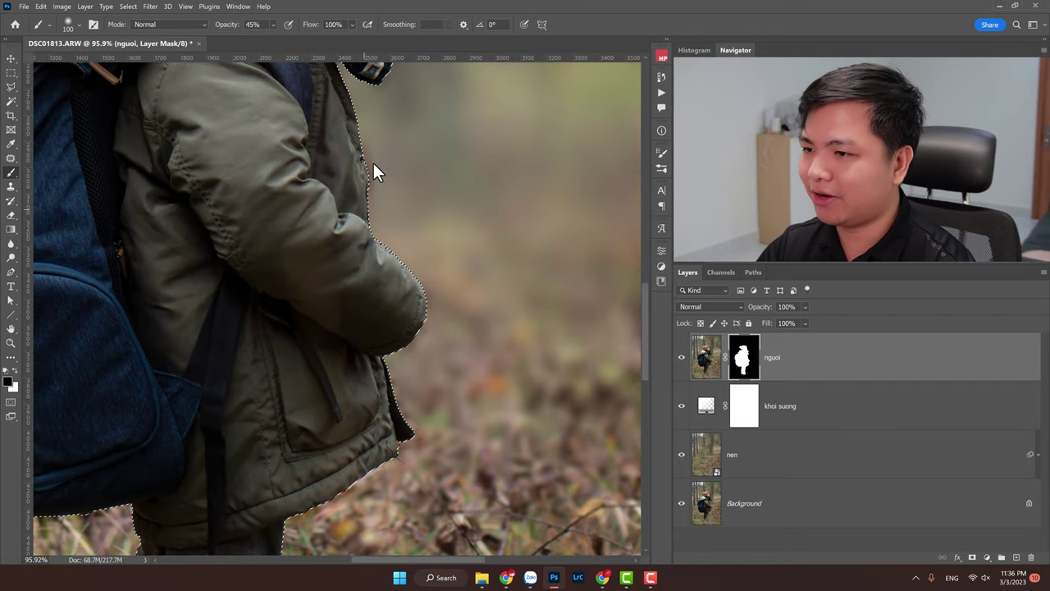
scroll(504, 380, up, 3)
scroll(504, 380, left, 1)
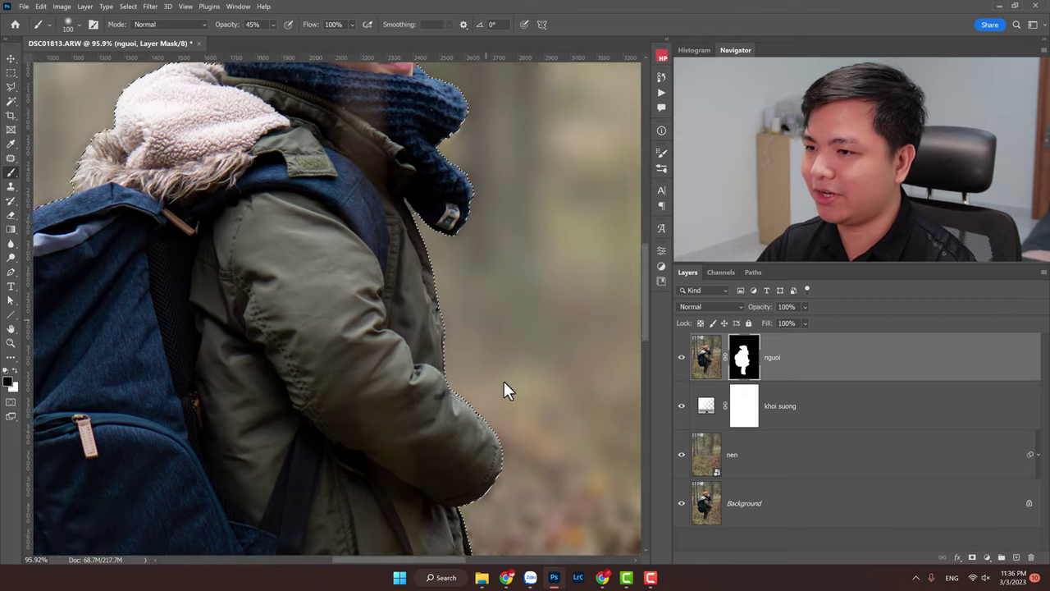
scroll(403, 261, up, 2)
Step: Fit the image on screen and zoom out to view the whole portrait
key(z)
right_click(495, 232)
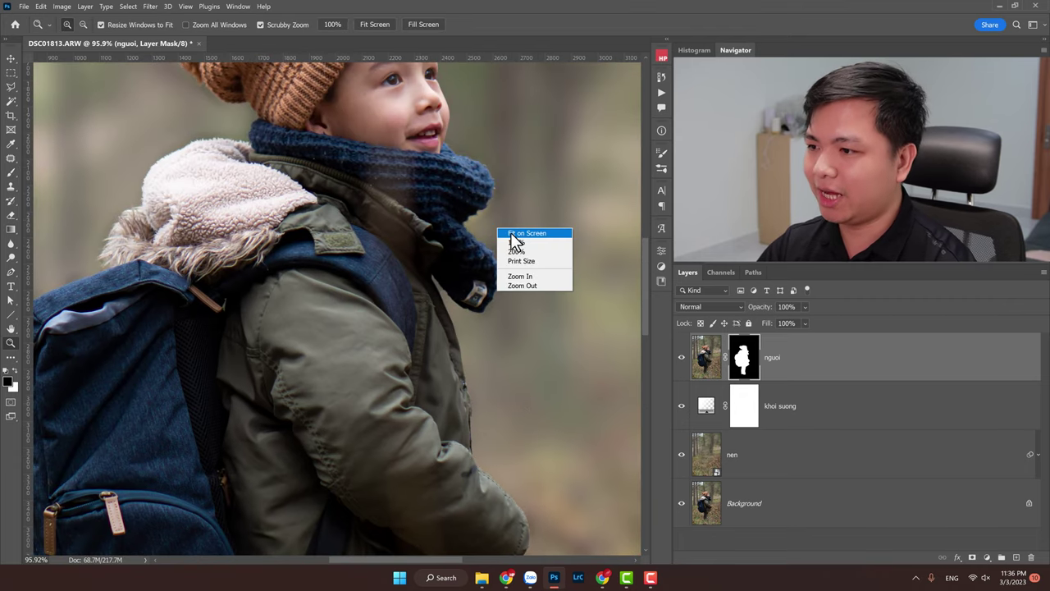
click(509, 237)
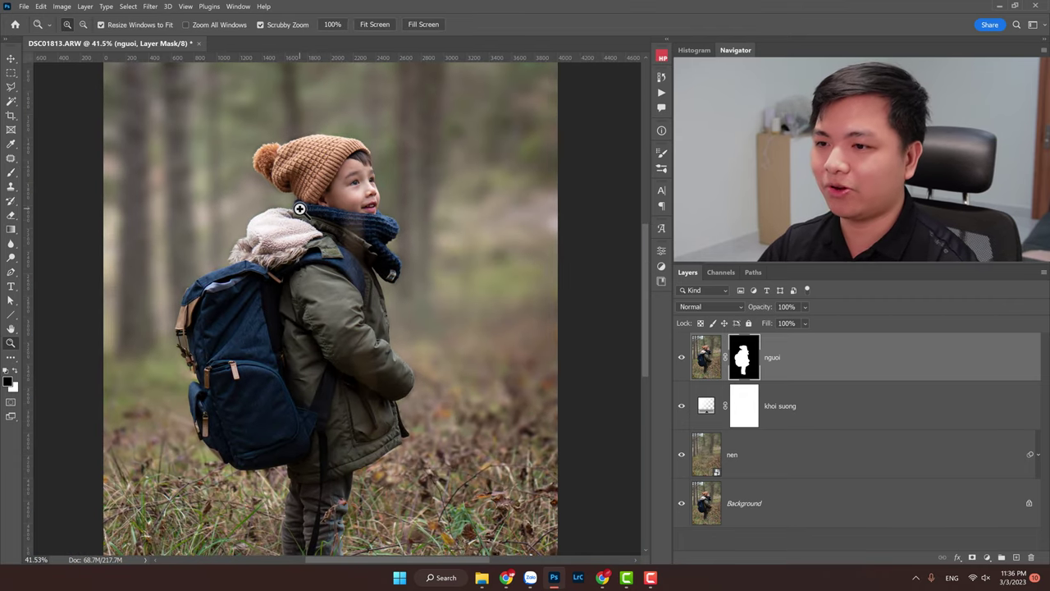
drag(361, 275, 335, 279)
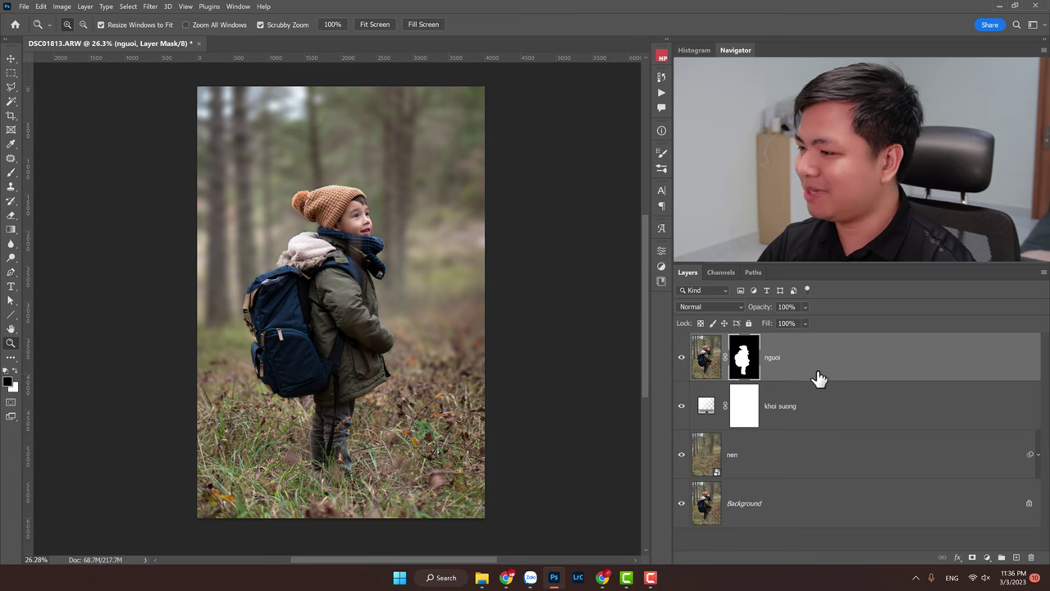
Step: Add a radial Gradient Fill layer above nguoi and open its Gradient Editor
click(987, 558)
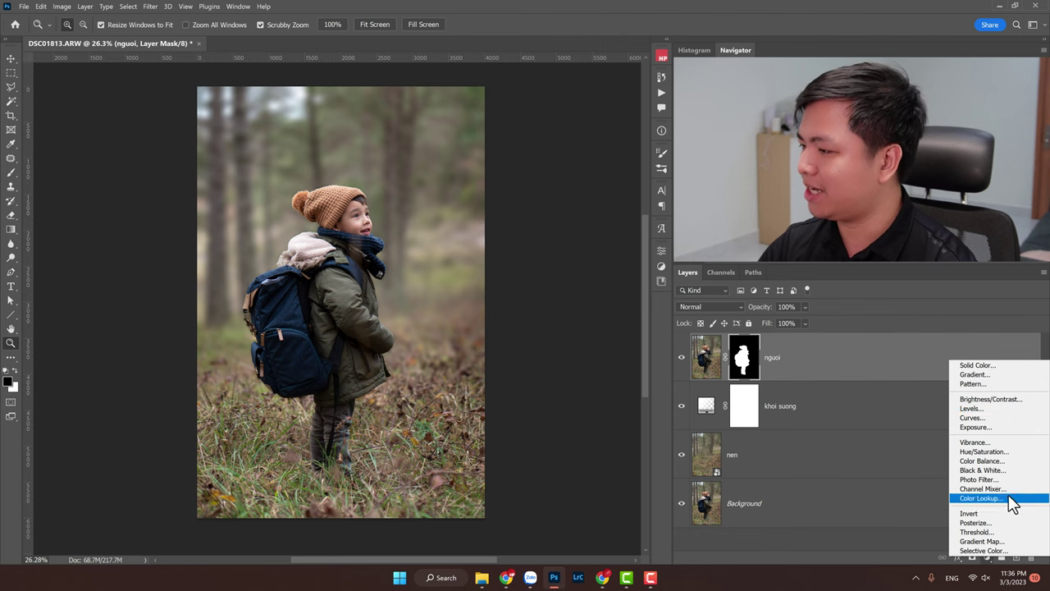
click(986, 373)
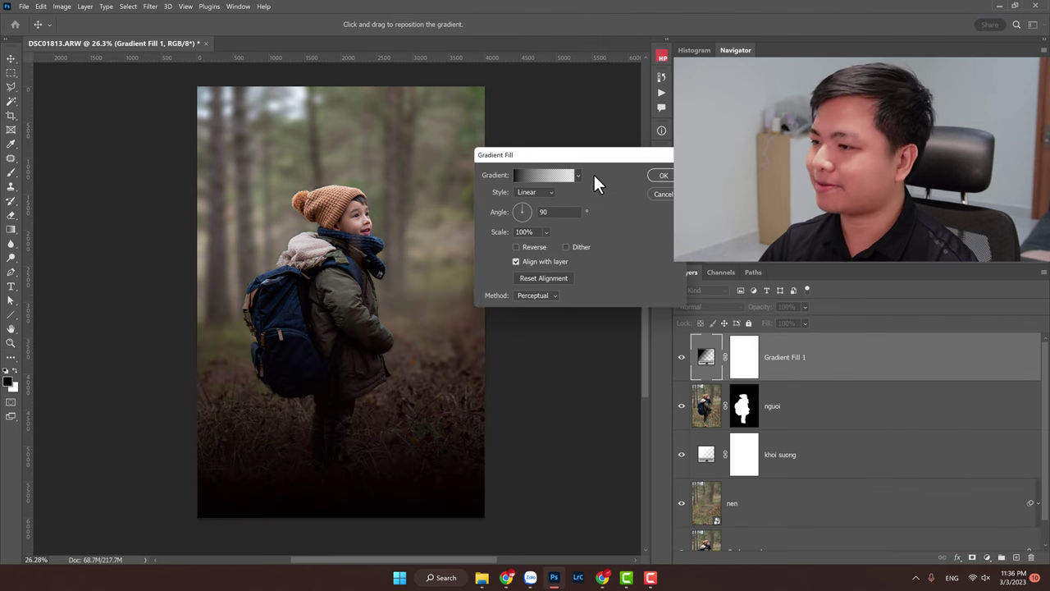
click(485, 158)
click(475, 174)
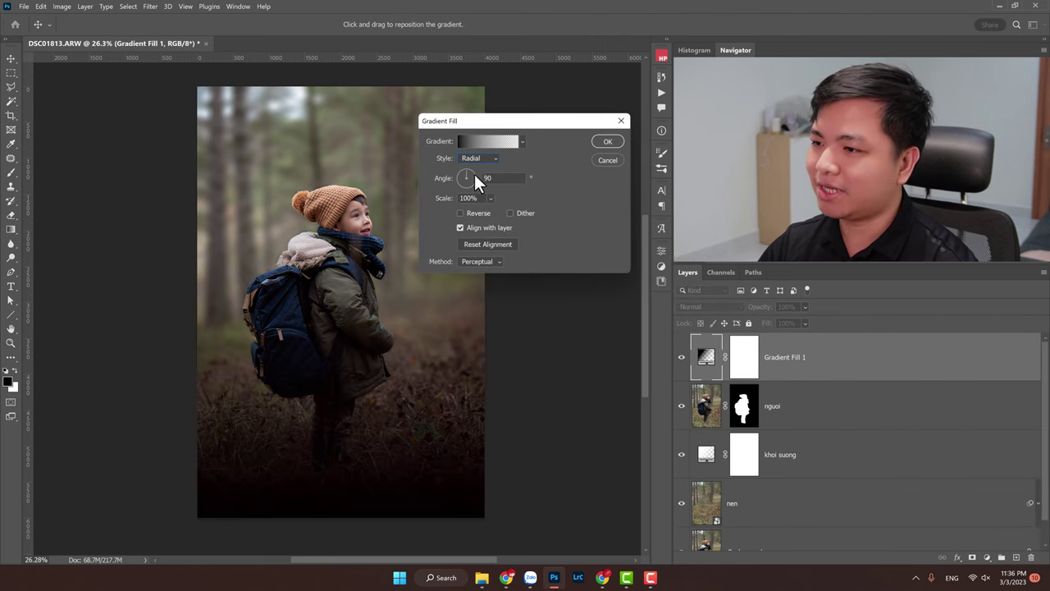
click(486, 141)
drag(485, 157, 470, 151)
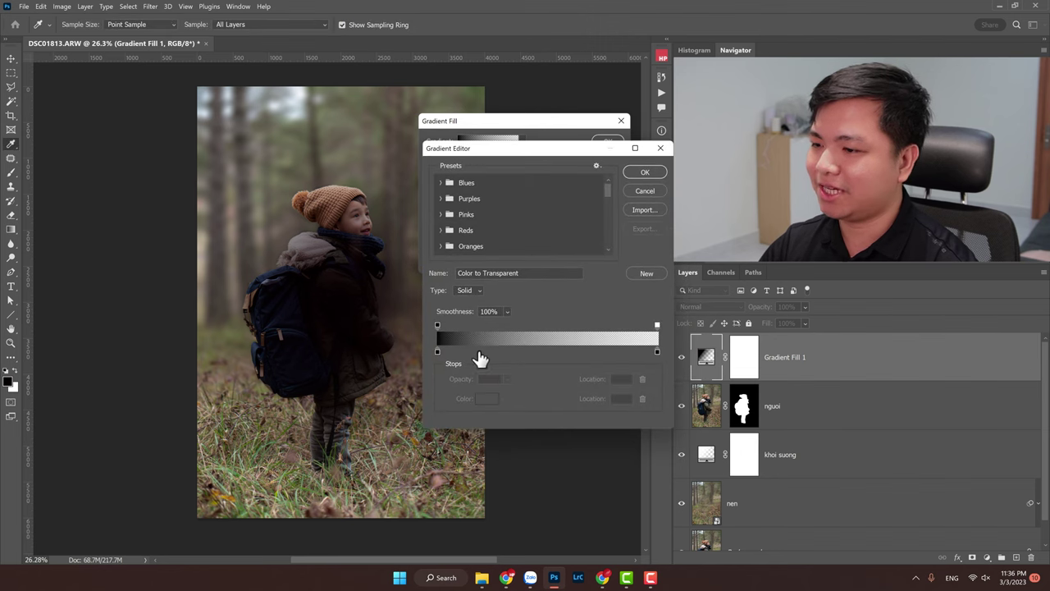
Step: Add a colour stop at 46% and set the left stop to white
click(537, 353)
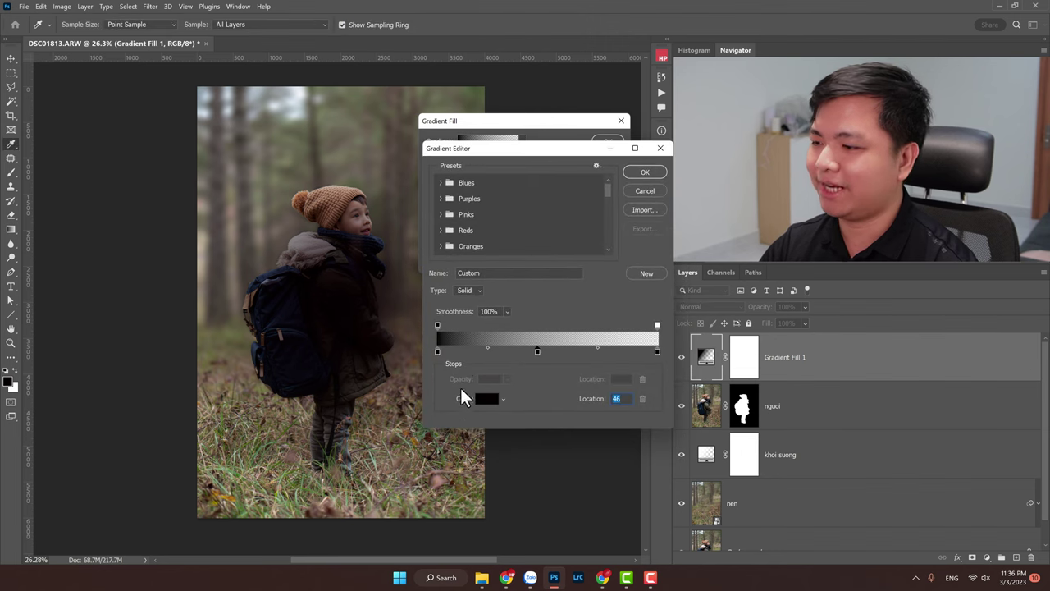
click(437, 351)
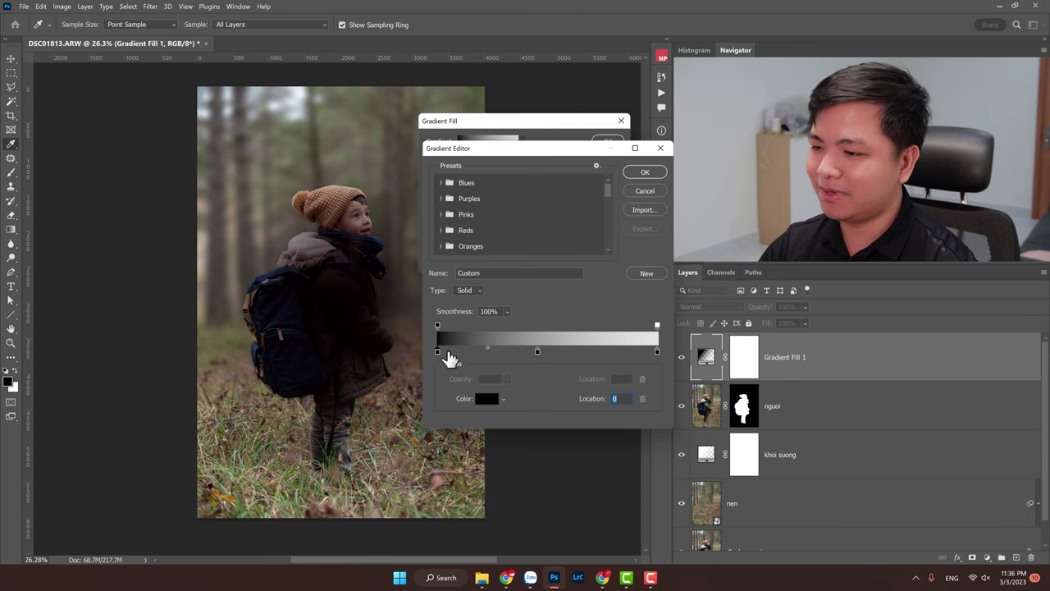
click(489, 408)
drag(450, 300, 324, 203)
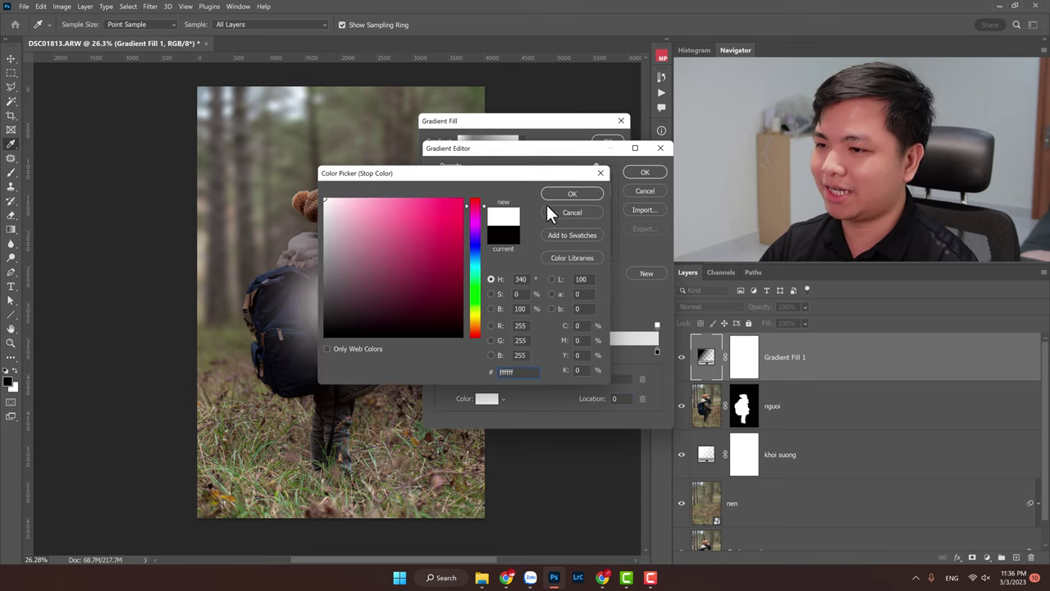
click(569, 193)
Step: Set the middle gradient stop to bright orange
click(537, 353)
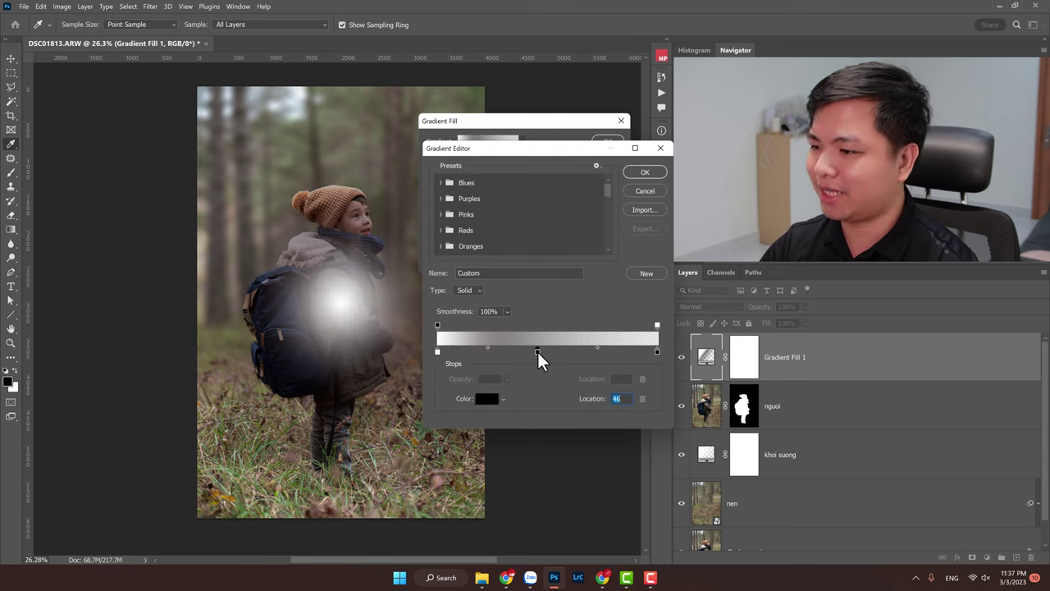
click(486, 398)
drag(471, 308, 474, 325)
drag(446, 232, 421, 208)
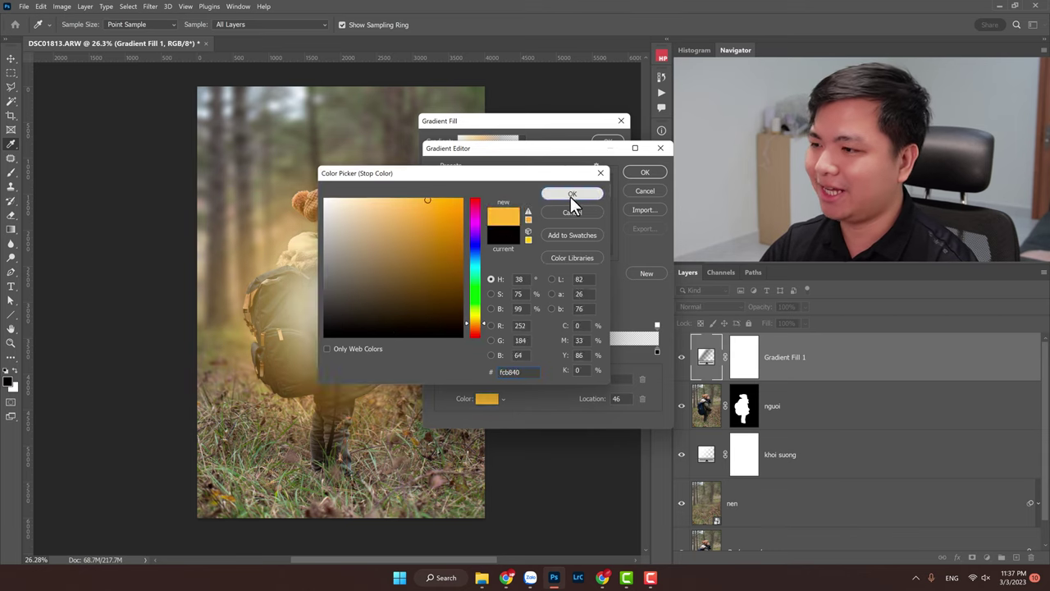
click(572, 195)
Step: Set the right-end gradient stop to light peach
click(657, 350)
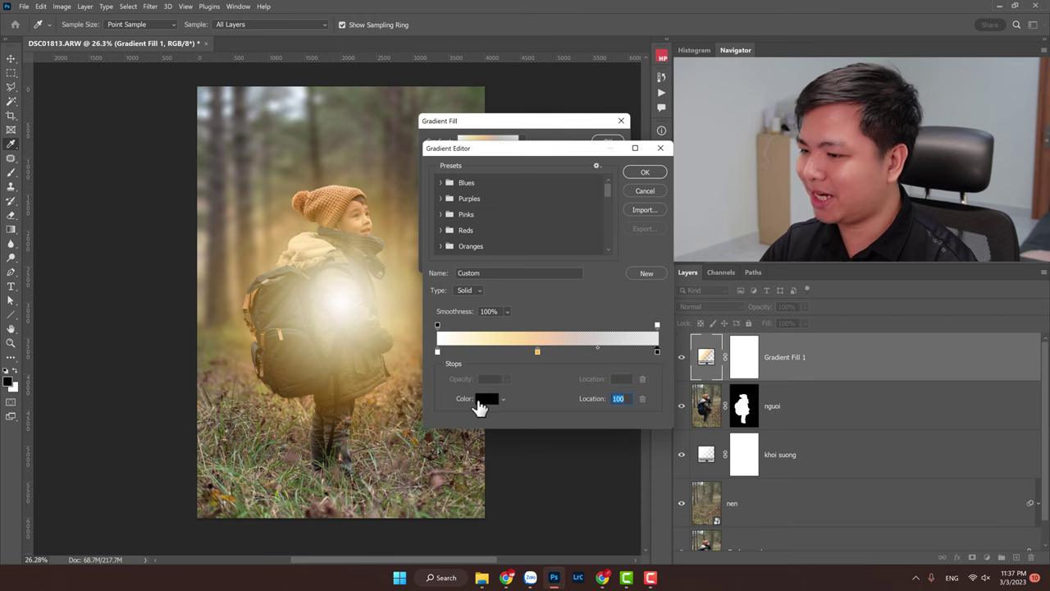
click(486, 398)
click(478, 325)
drag(403, 206, 371, 197)
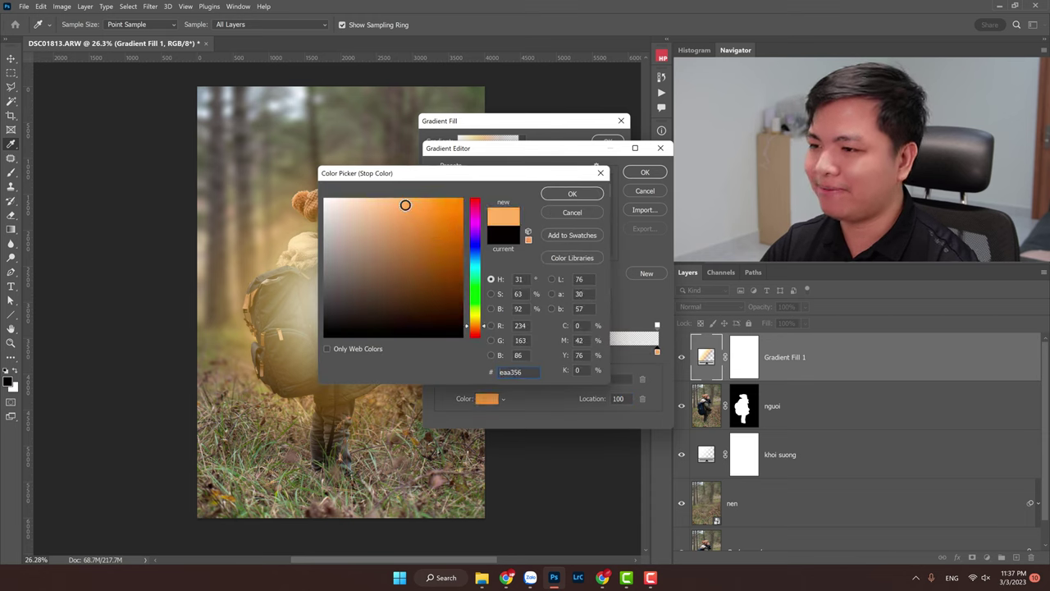
click(574, 194)
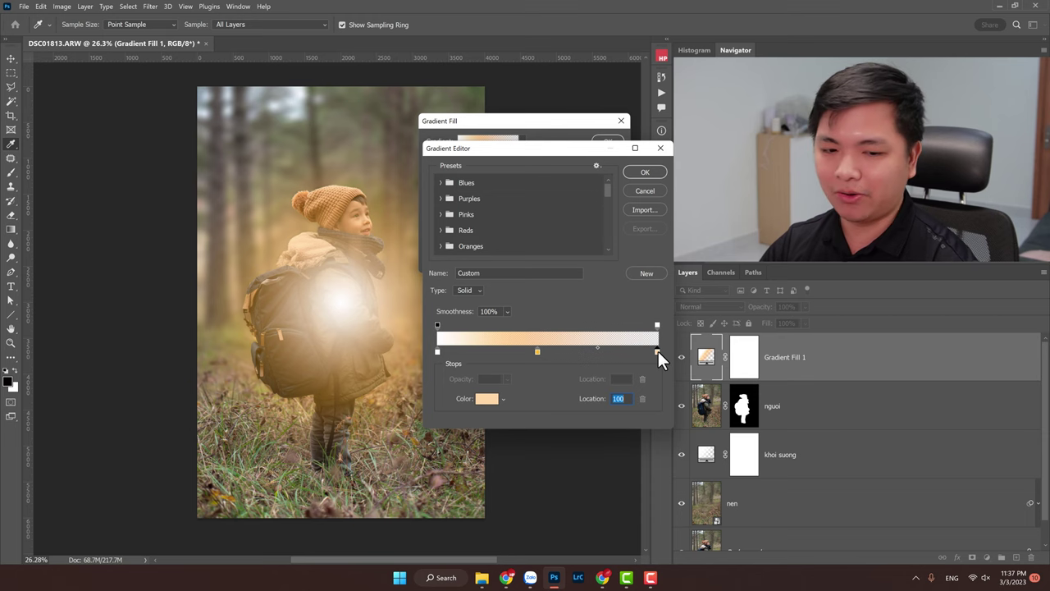
Step: Move the radial glow's centre to the top-left corner, scale it to 130%, and apply
click(643, 175)
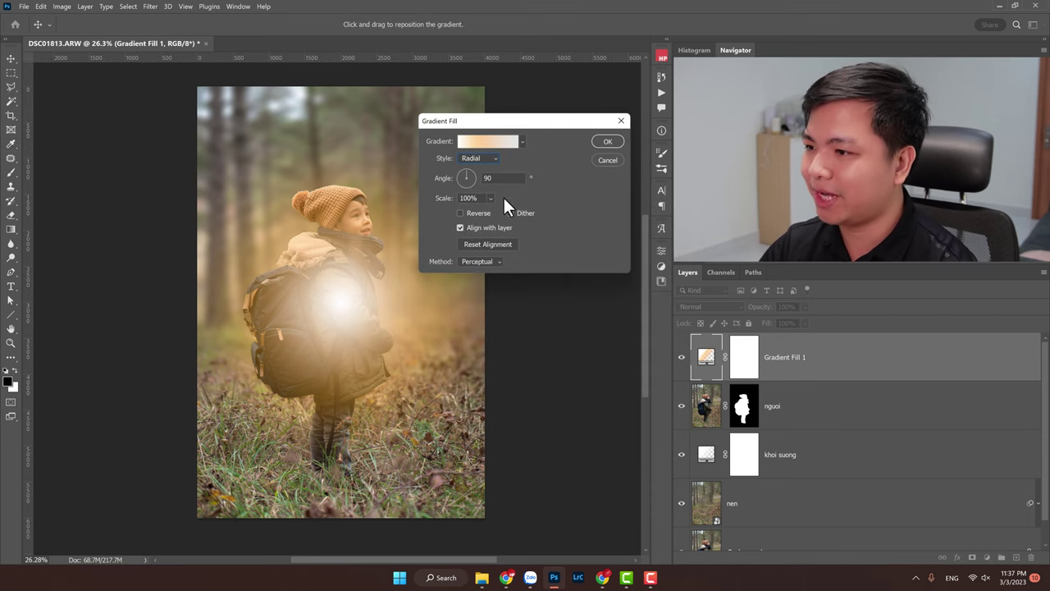
drag(361, 292, 216, 103)
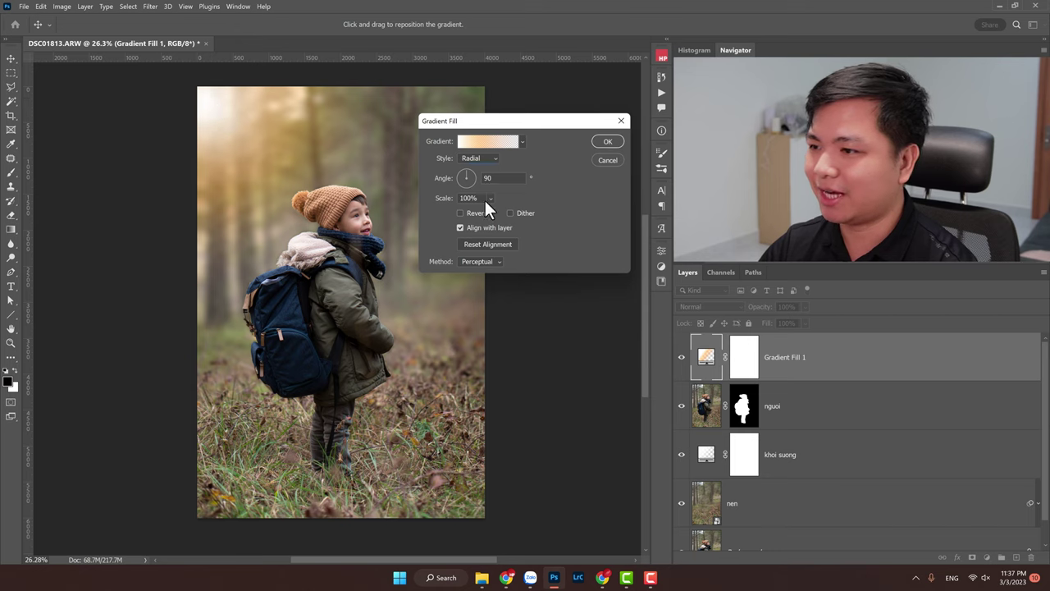
drag(507, 214, 508, 212)
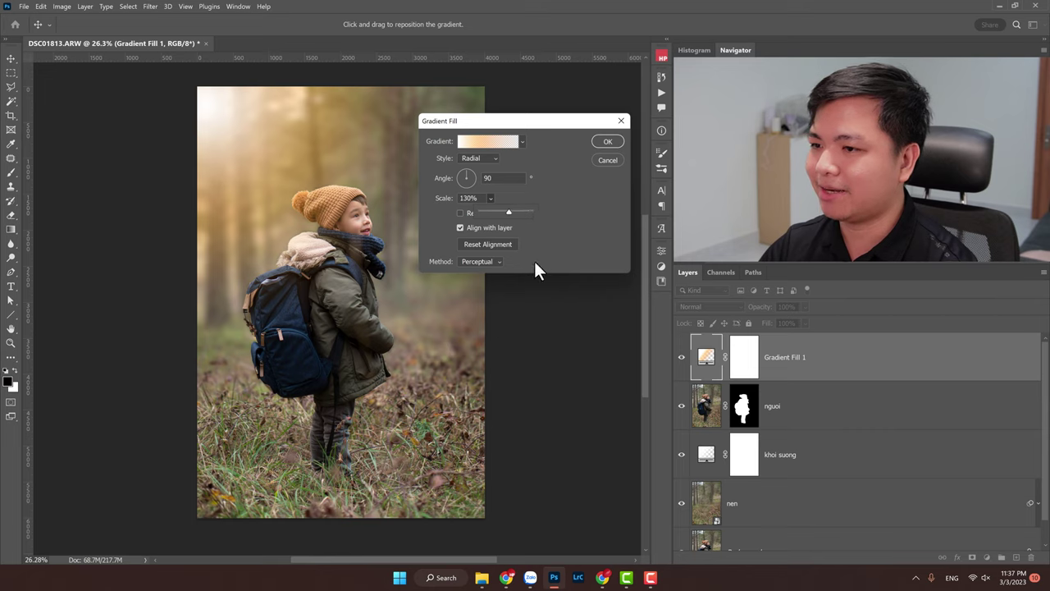
click(728, 306)
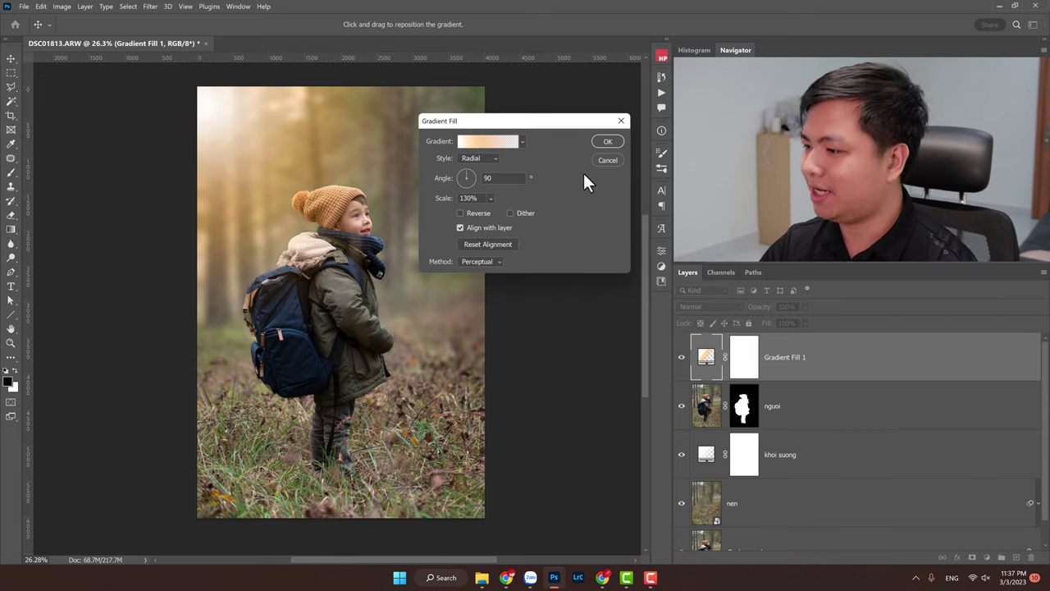
click(607, 142)
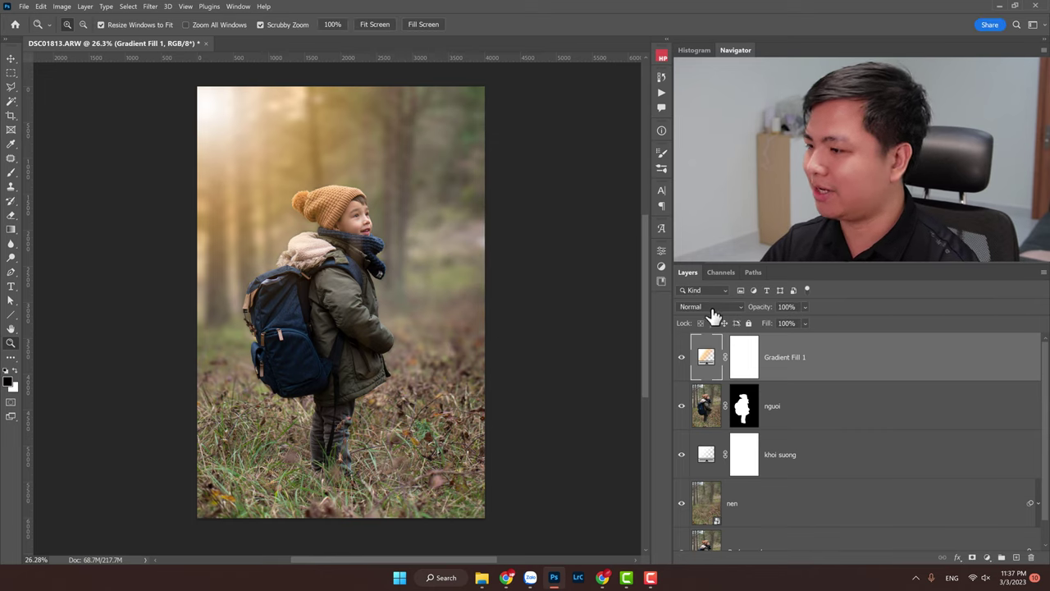
Step: Set Gradient Fill 1 to Screen blend mode at 73% opacity, then zoom out
click(710, 309)
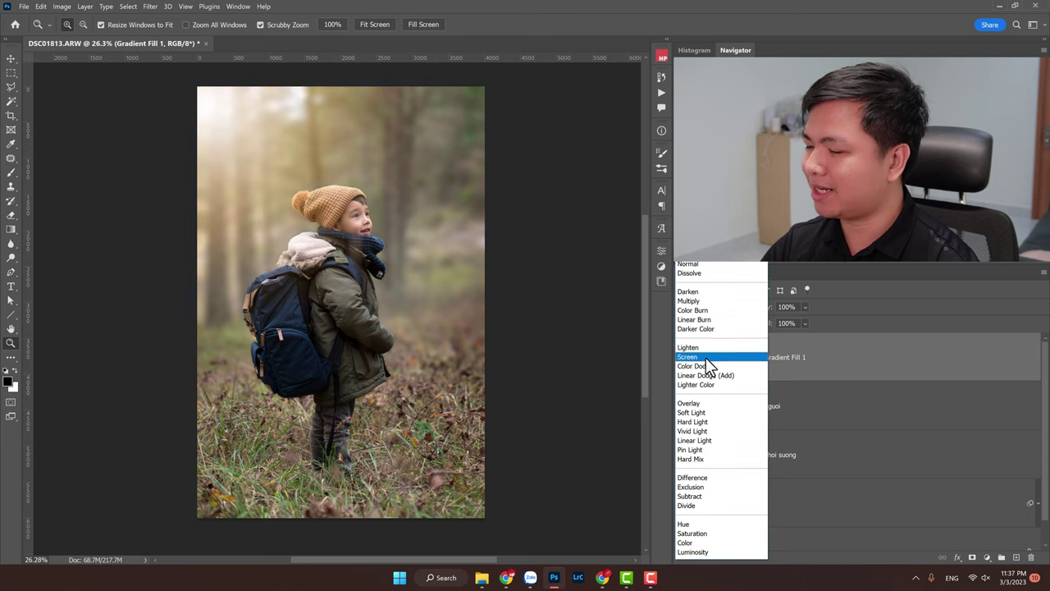
click(706, 357)
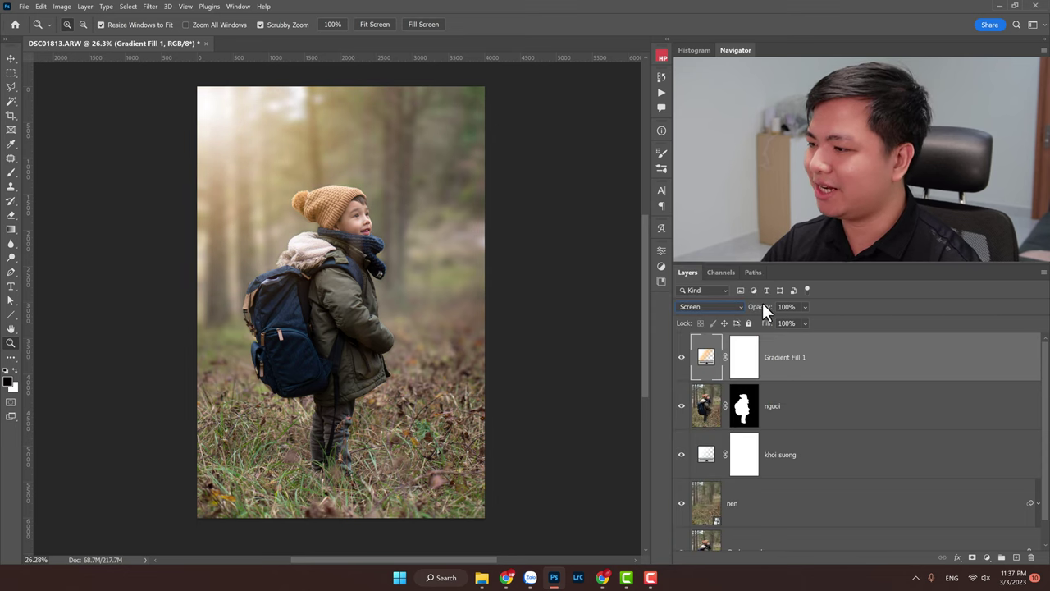
drag(762, 302, 744, 306)
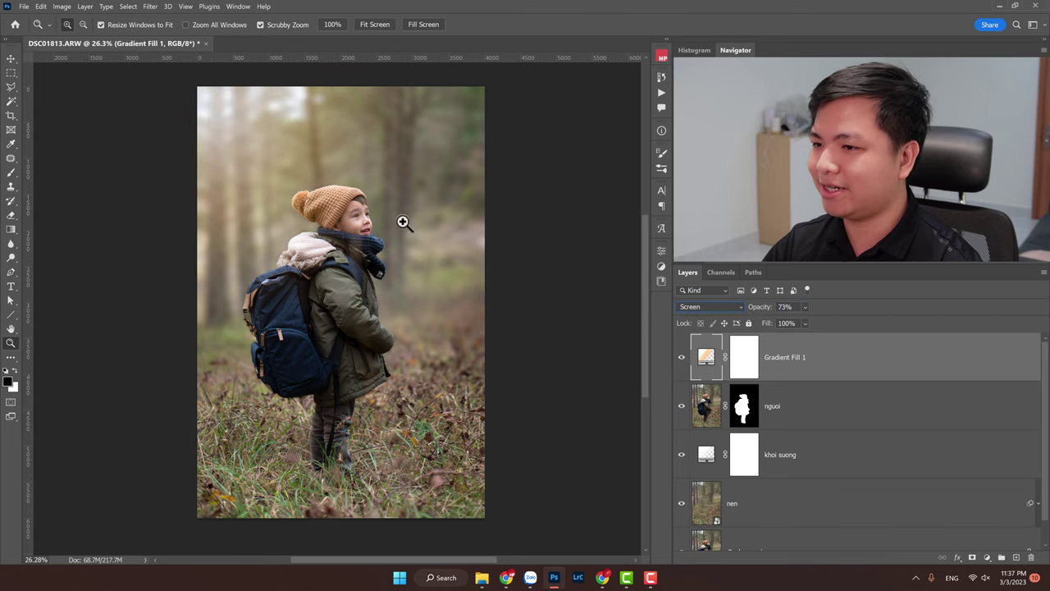
mouse_move(379, 247)
mouse_down()
mouse_move(347, 254)
mouse_move(368, 251)
mouse_up()
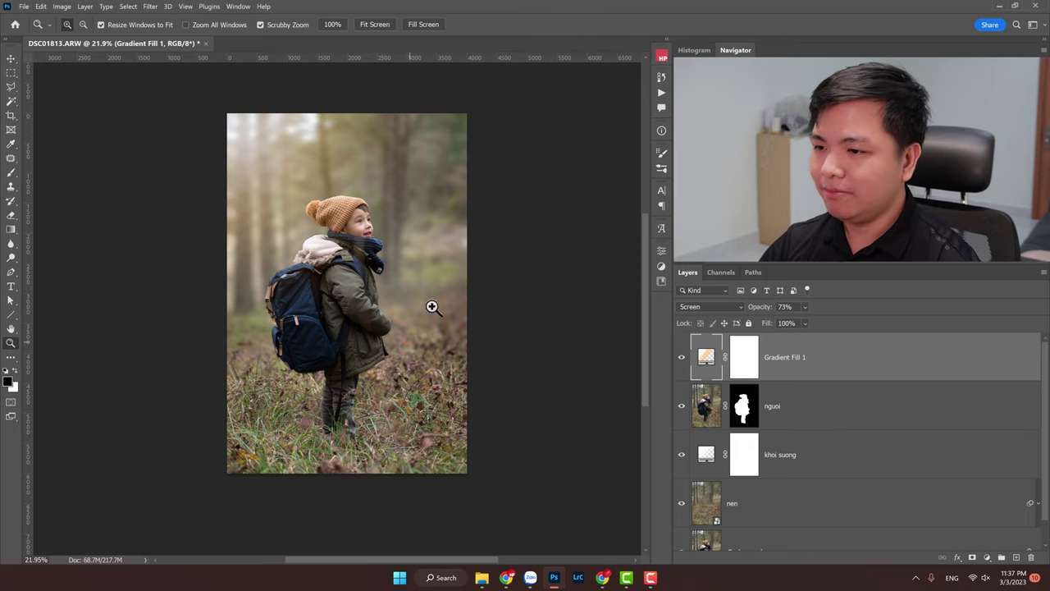
Step: Add a Brightness/Contrast adjustment layer above the nen background layer
click(821, 462)
click(807, 500)
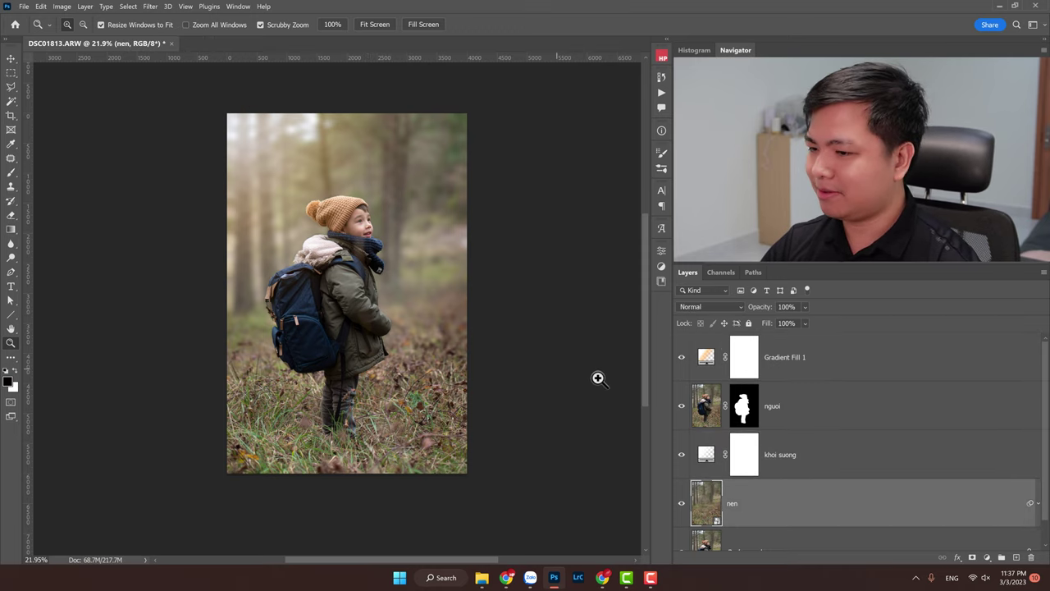
click(987, 557)
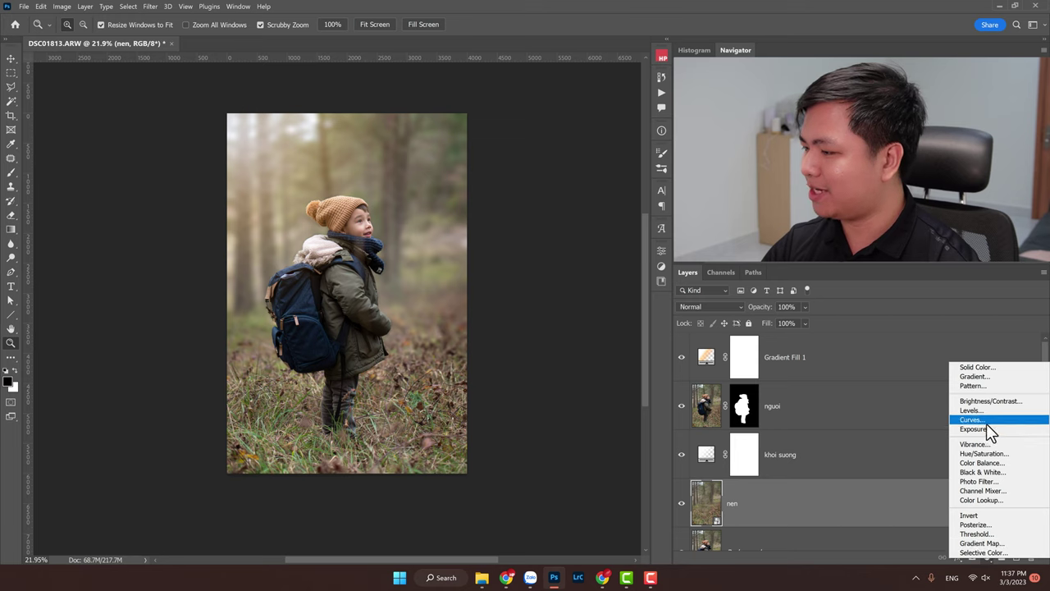
click(989, 401)
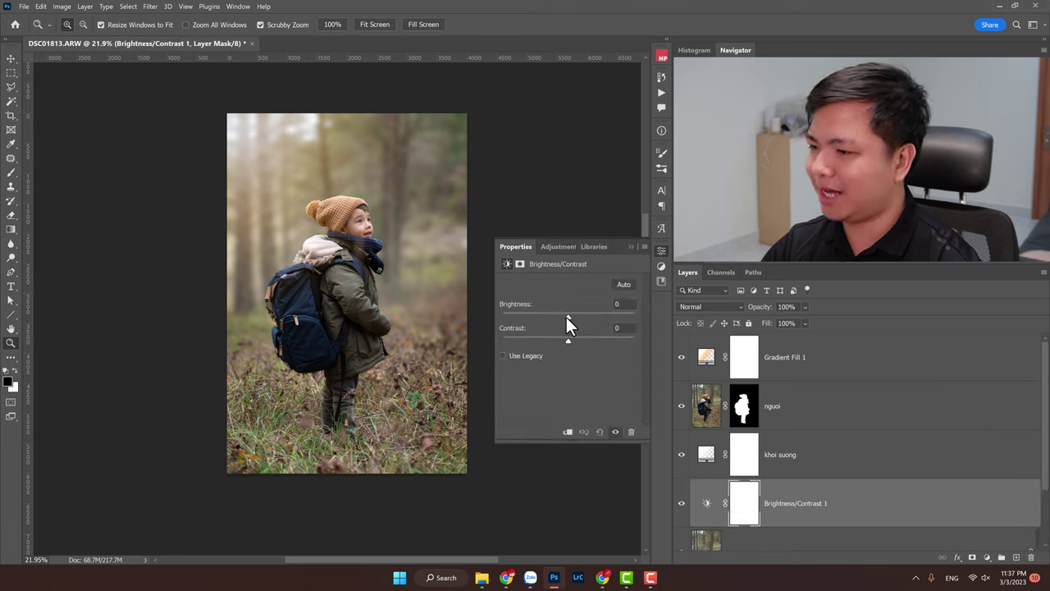
click(987, 557)
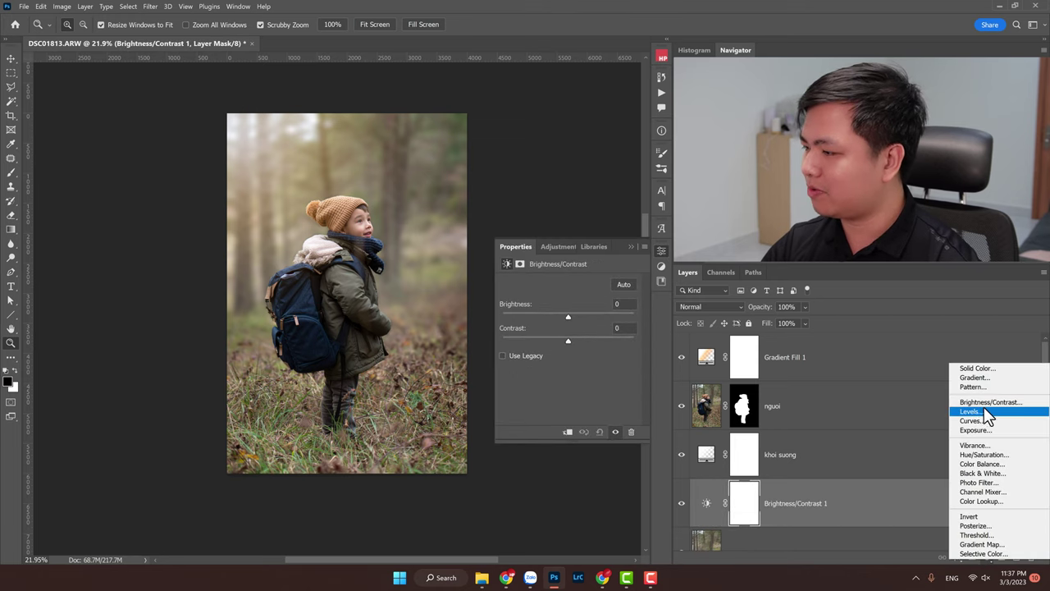
key(Escape)
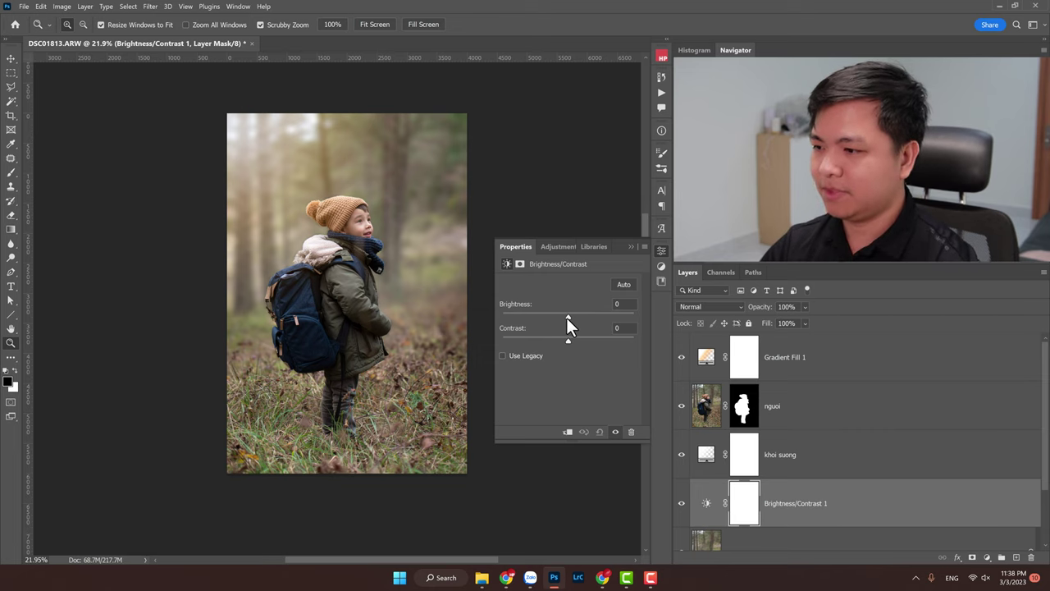
Step: Set Brightness to -29 and Contrast to -3, toggling the adjustment to compare
mouse_move(567, 316)
mouse_down()
mouse_move(548, 317)
mouse_move(566, 316)
mouse_move(571, 344)
mouse_move(552, 315)
mouse_up()
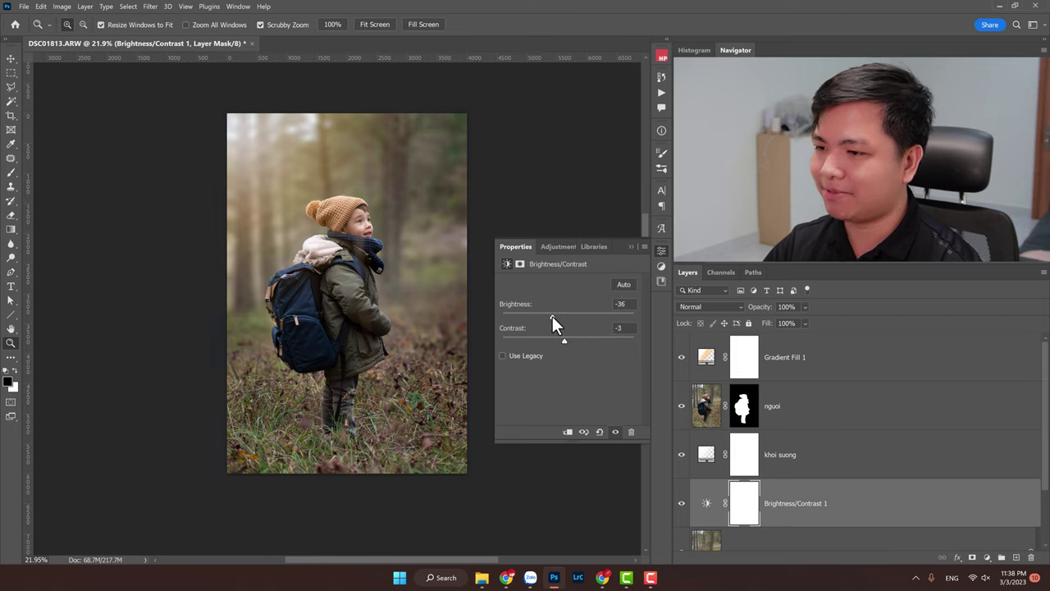
click(631, 246)
click(681, 503)
click(681, 503)
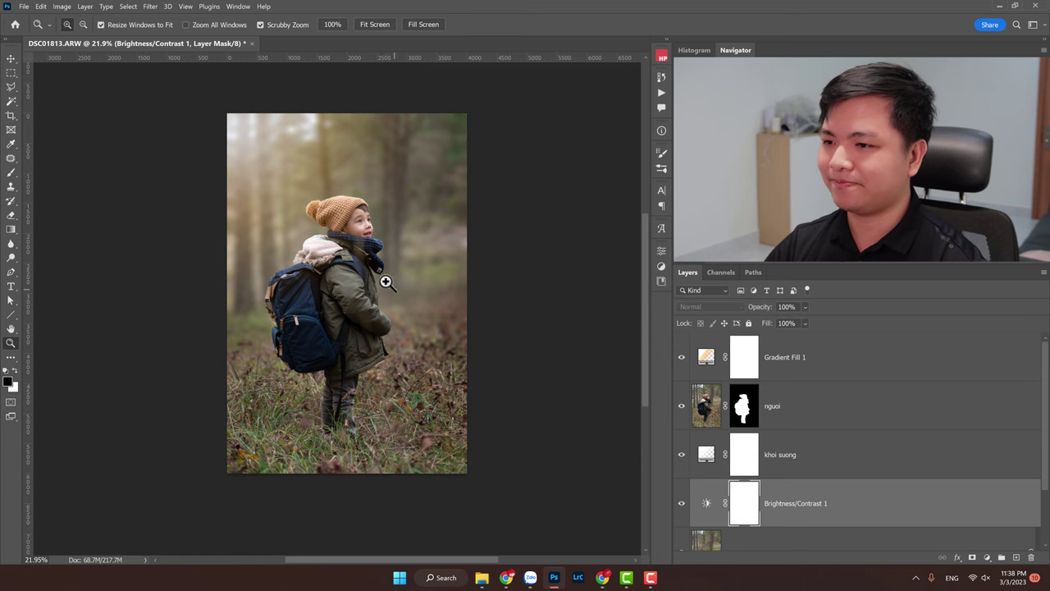
mouse_move(374, 286)
mouse_down()
mouse_move(347, 304)
mouse_move(353, 291)
mouse_up()
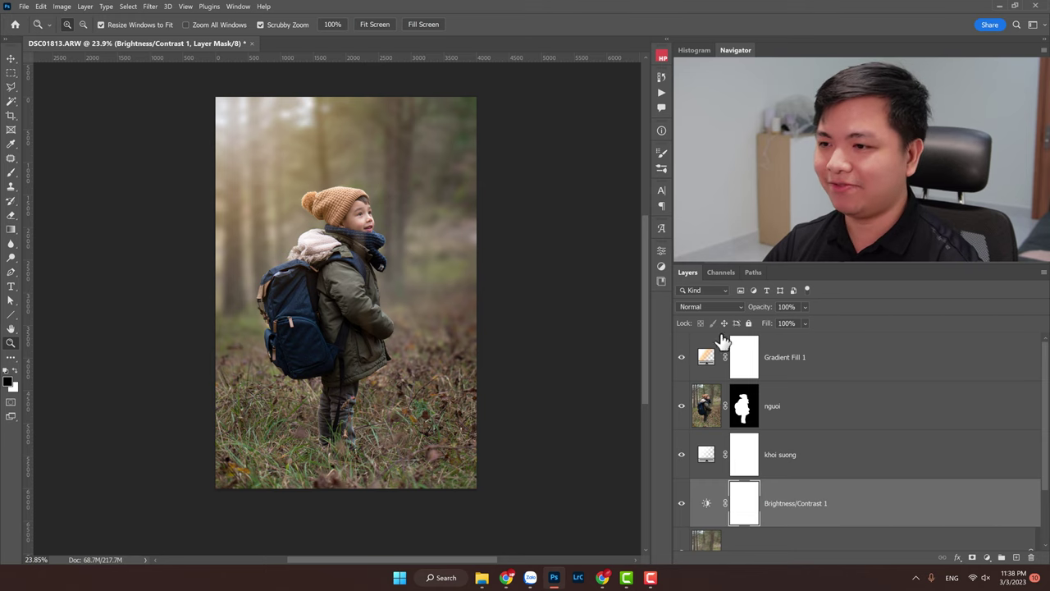
click(825, 365)
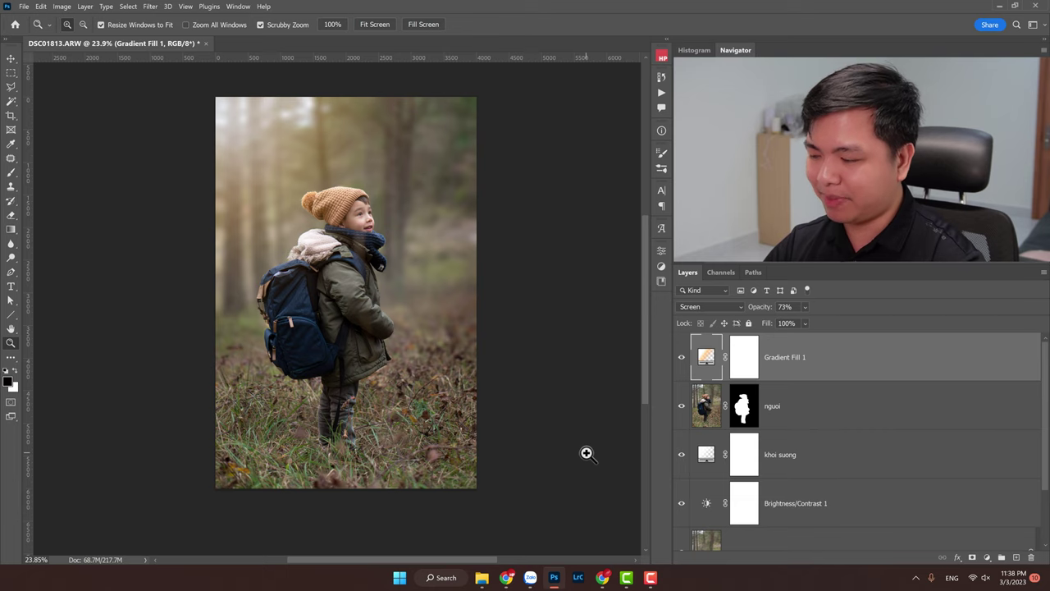
Step: Stamp visible layers into Layer 1 with Ctrl+Alt+Shift+E and open it in Camera Raw Filter
key(ctrl+shift+alt+e)
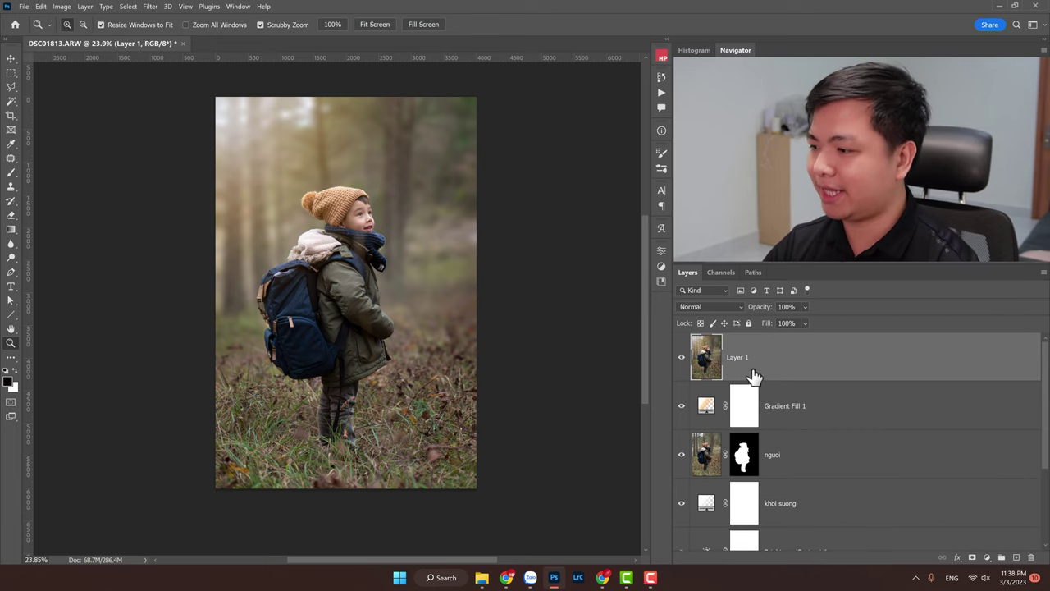
click(150, 7)
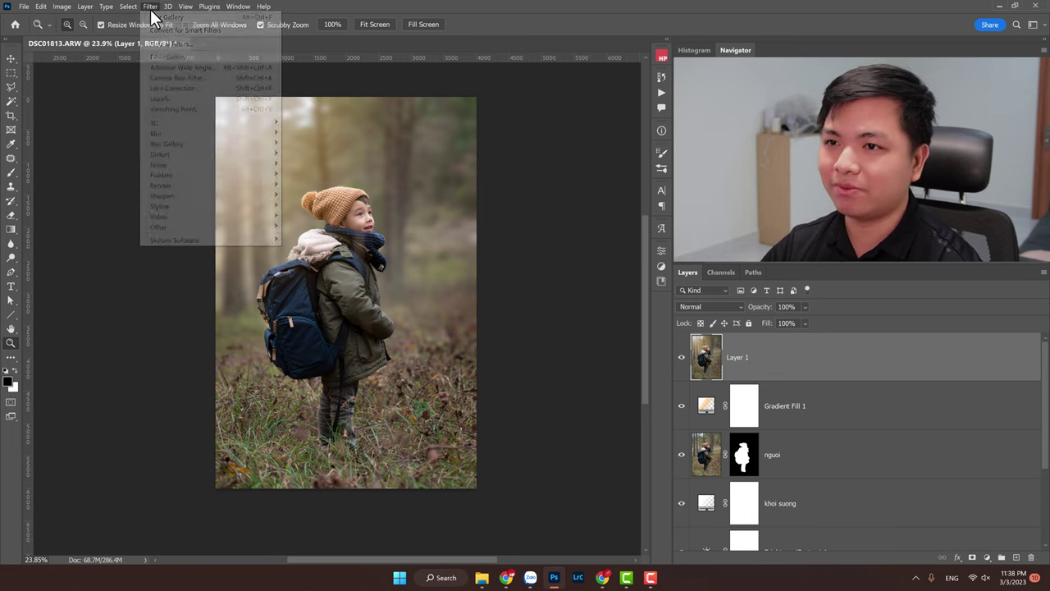
click(187, 80)
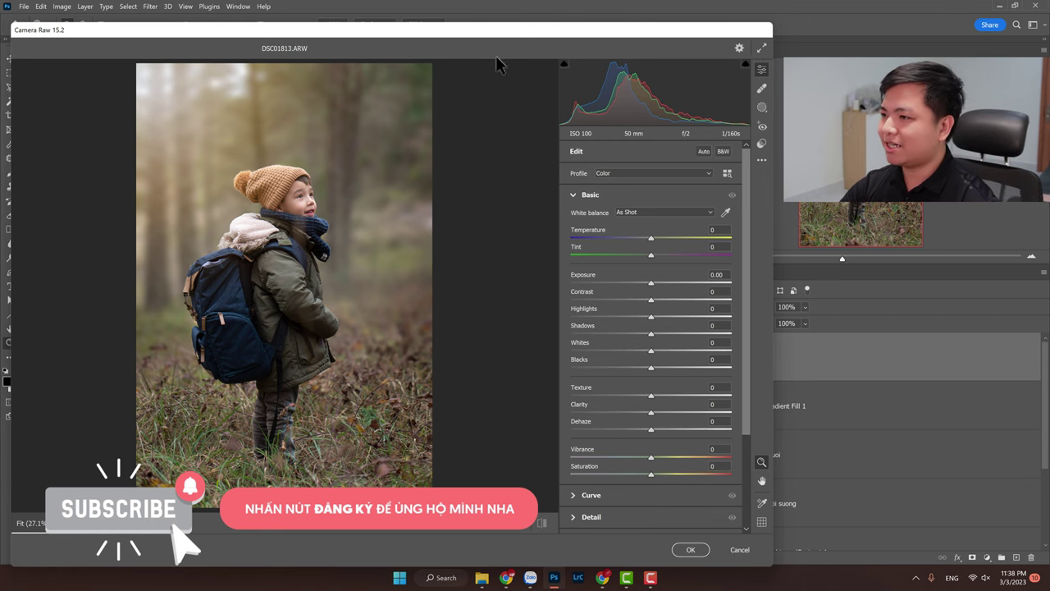
Step: Lower Exposure to -0.25 and raise Contrast to +20 in the Basic panel
drag(489, 33, 501, 18)
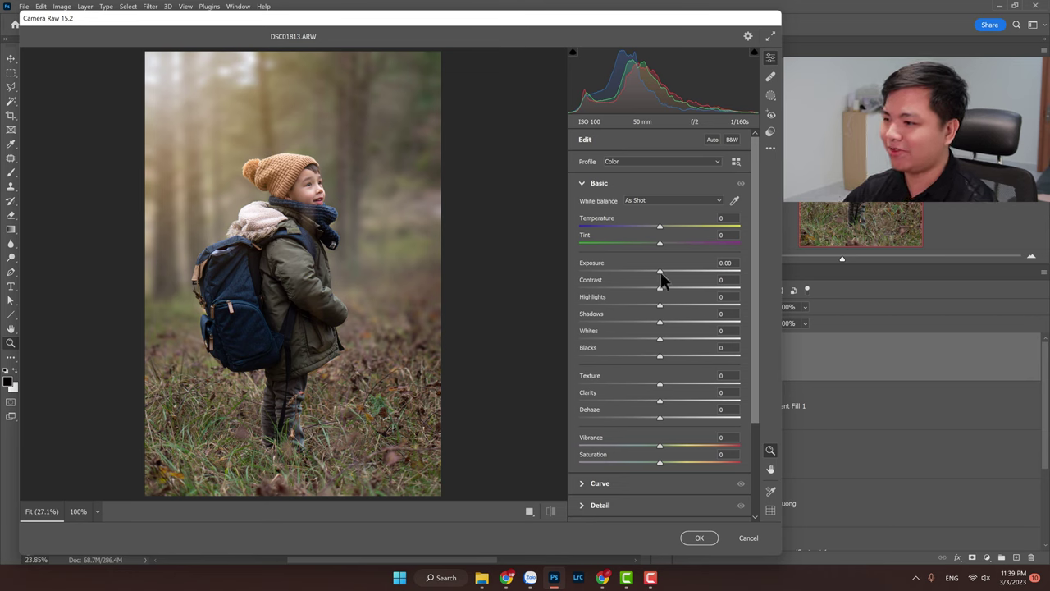
drag(660, 271, 654, 273)
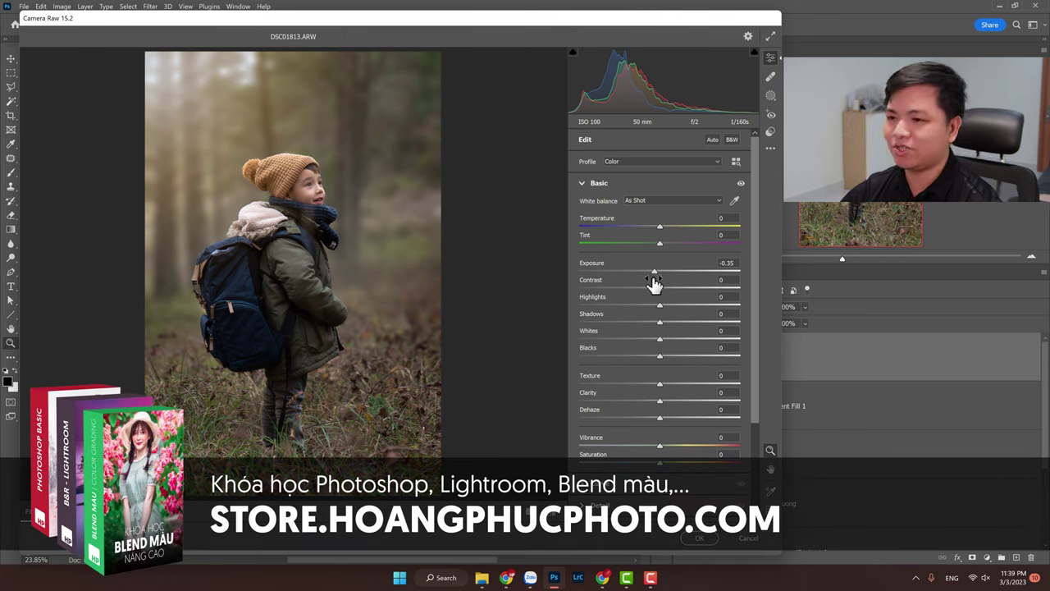
mouse_move(661, 289)
mouse_down()
mouse_move(687, 289)
mouse_move(655, 271)
mouse_move(648, 305)
mouse_move(670, 321)
mouse_move(653, 323)
mouse_move(714, 324)
mouse_move(678, 328)
mouse_up()
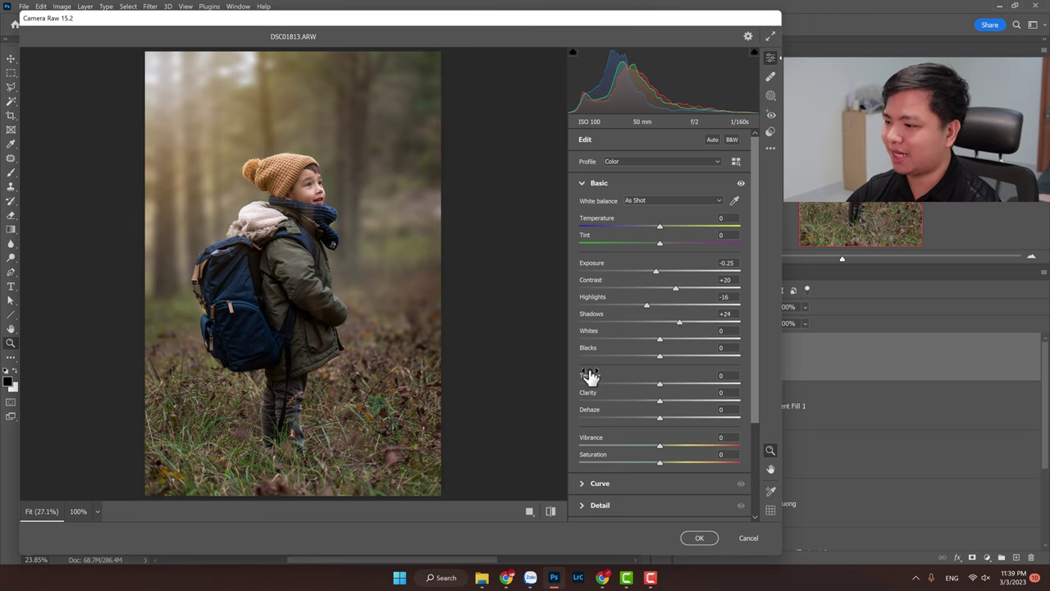
scroll(597, 381, down, 2)
scroll(598, 387, down, 2)
Step: Boost Vibrance to +15, reset Tint to 0, and compare before/after with backslash
mouse_move(659, 319)
mouse_down()
mouse_move(691, 320)
mouse_move(670, 324)
mouse_up()
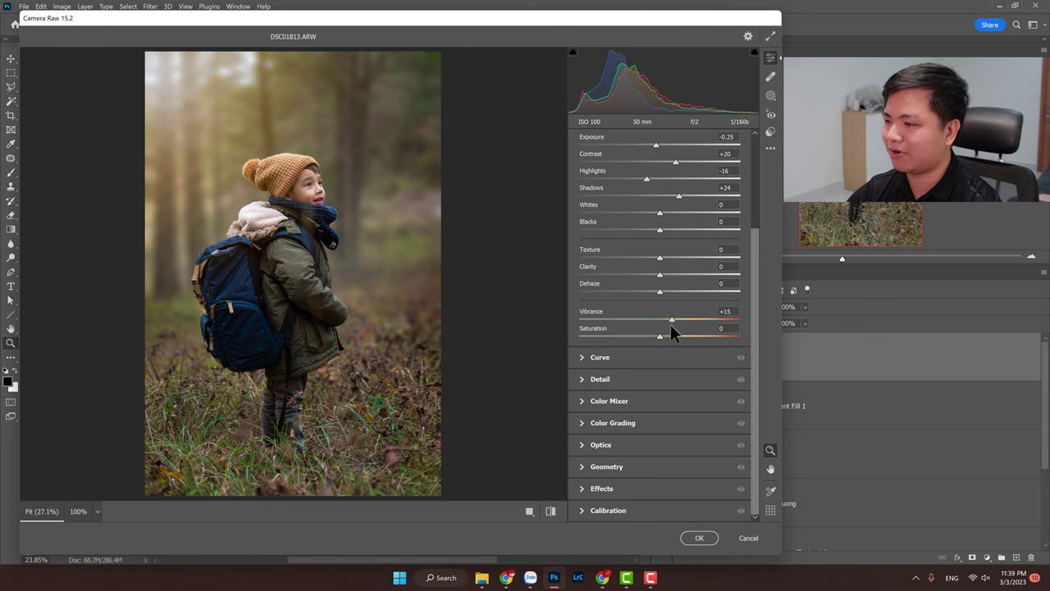
scroll(582, 296, up, 3)
mouse_move(666, 224)
mouse_down()
mouse_move(653, 225)
mouse_move(663, 249)
mouse_up()
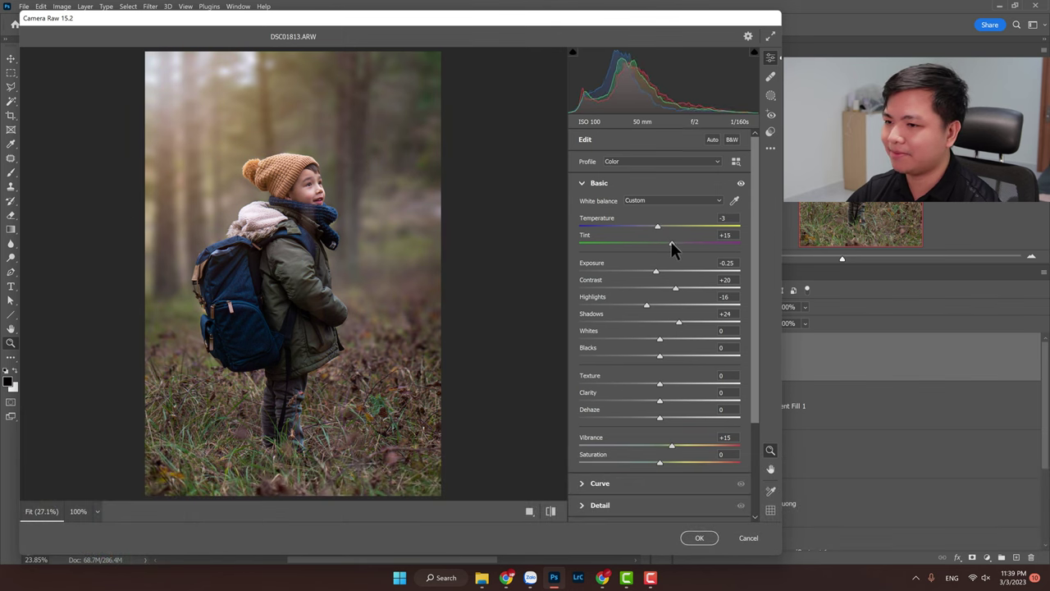
double_click(661, 243)
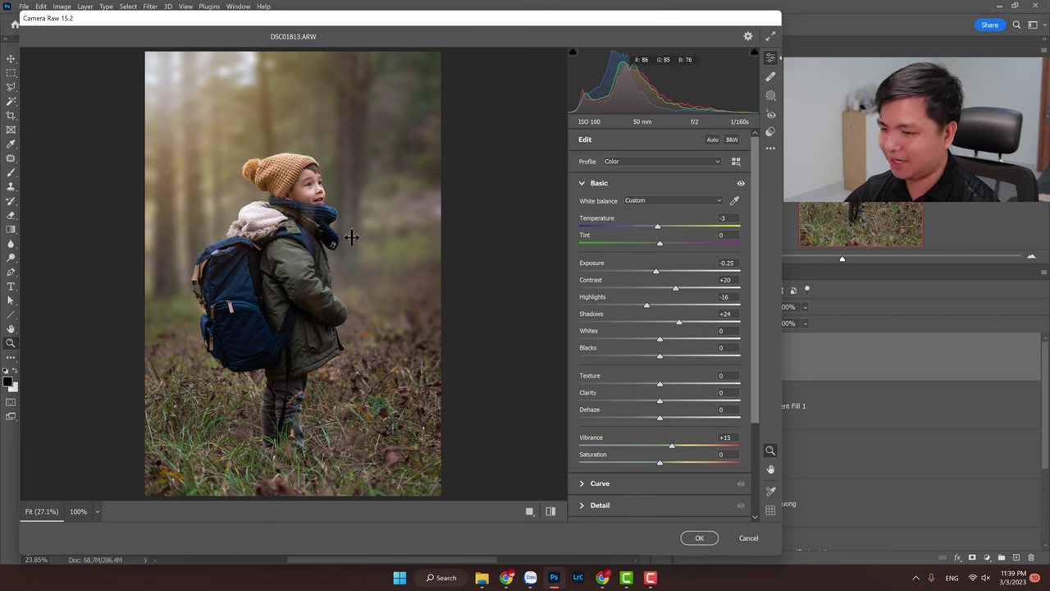
key(backslash)
key(backslash)
key(backslash)
key(backslash)
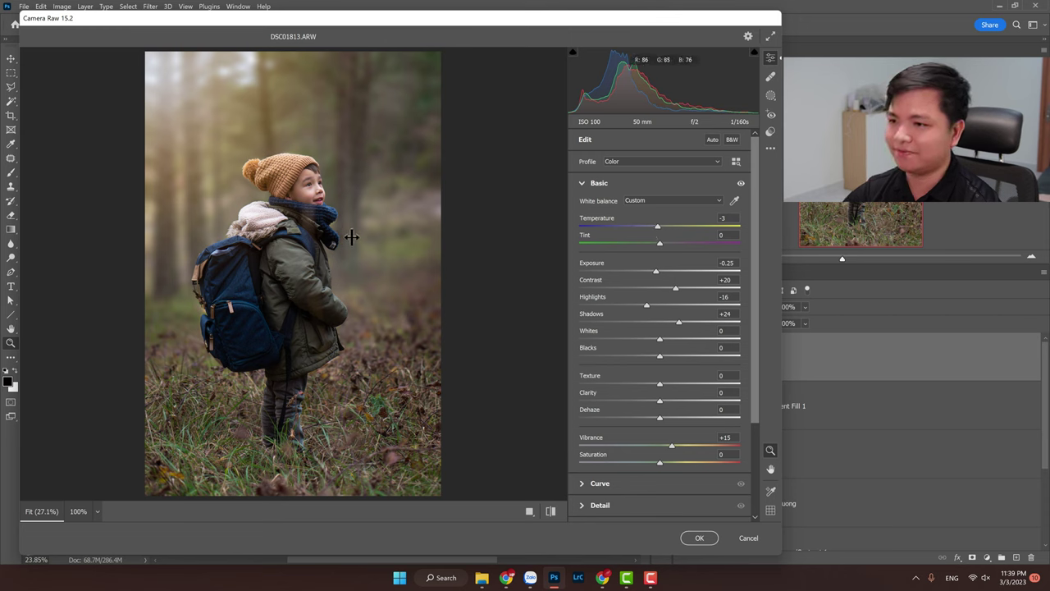
scroll(596, 328, down, 2)
scroll(584, 411, down, 2)
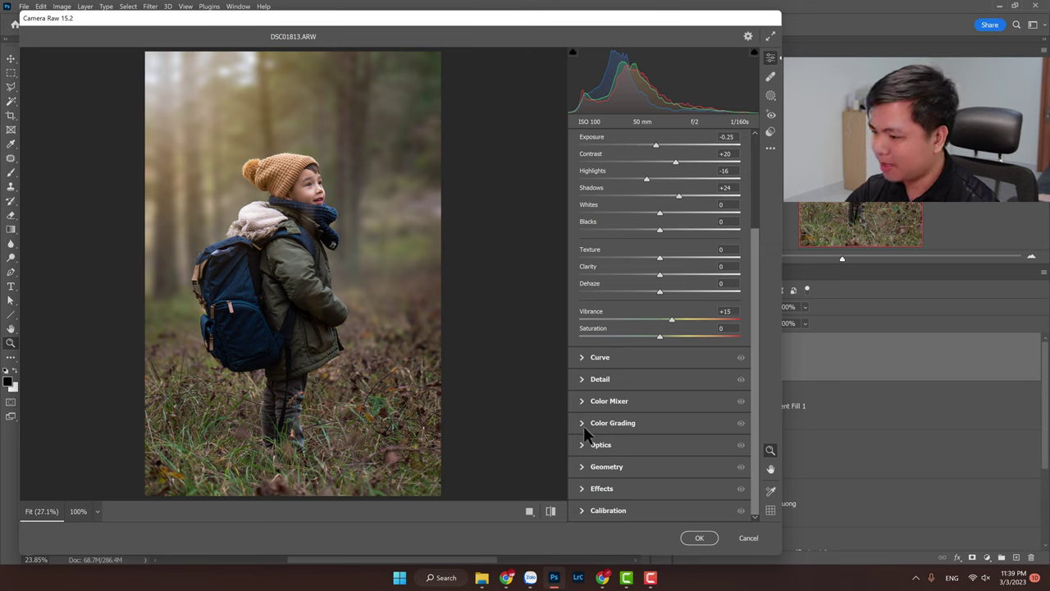
Step: In the Color Mixer, raise Oranges saturation to +20 and Yellows saturation slightly
click(617, 400)
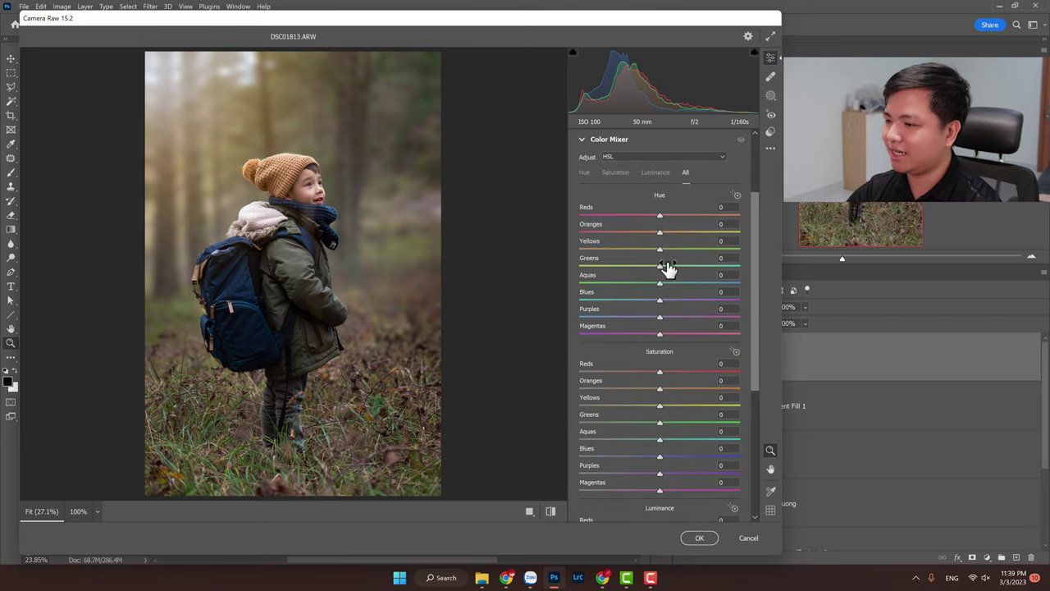
scroll(626, 339, down, 1)
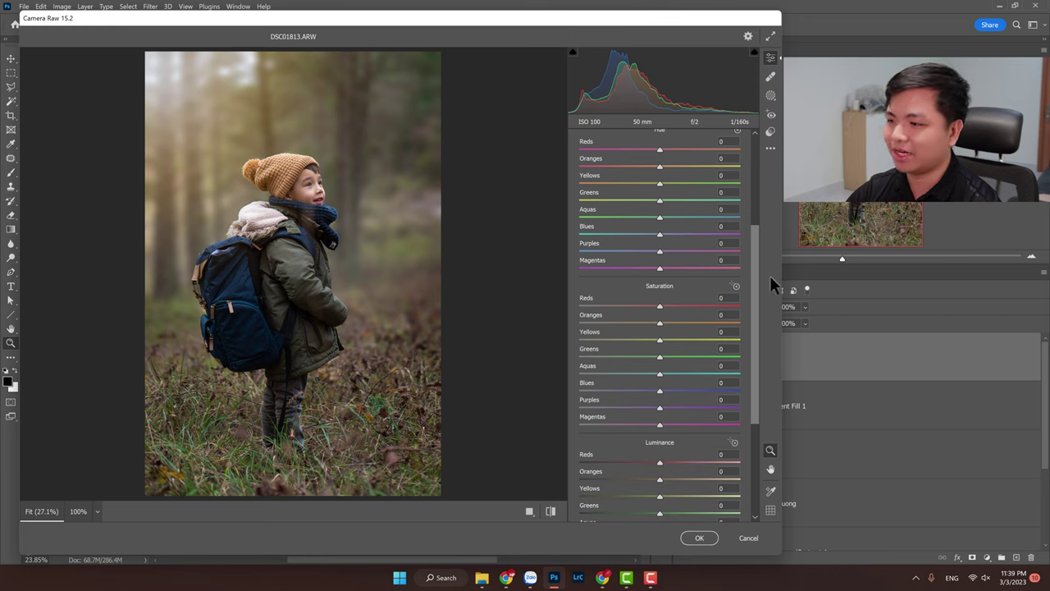
scroll(755, 329, down, 2)
scroll(754, 295, up, 3)
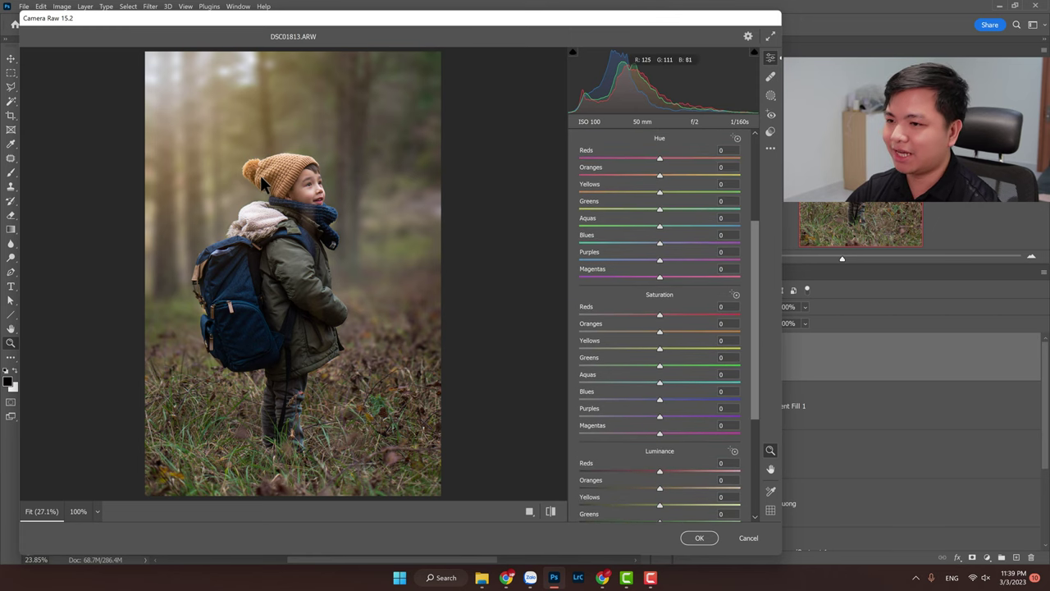
drag(661, 331, 699, 332)
click(675, 333)
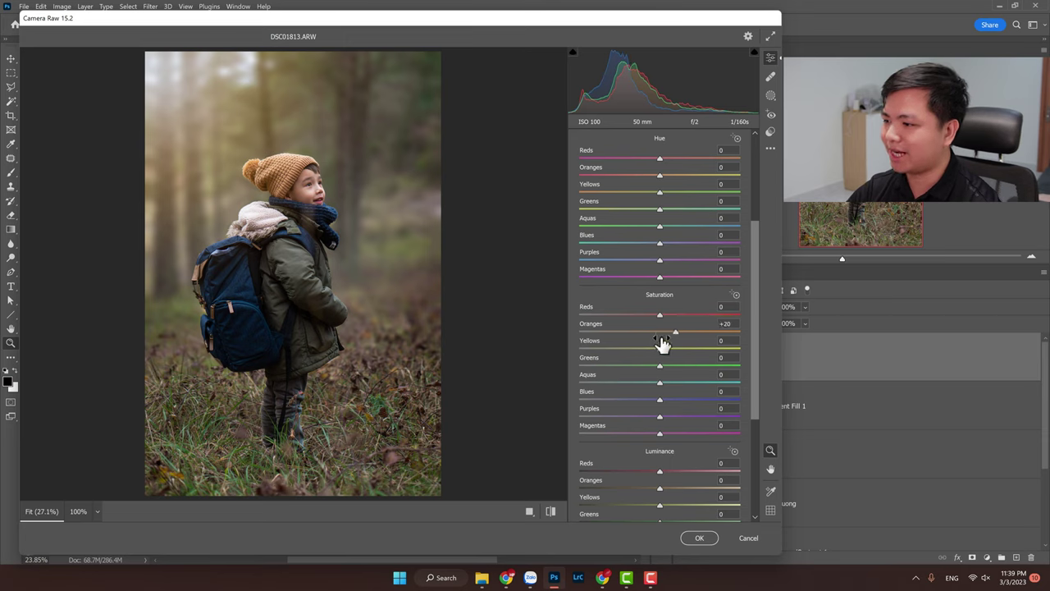
drag(660, 347, 665, 346)
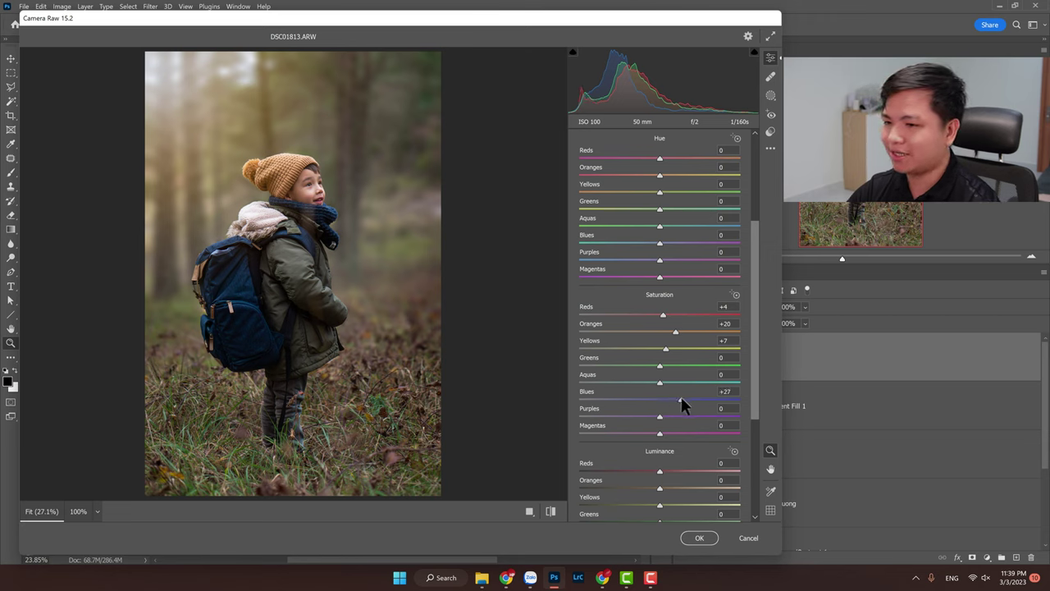
Step: Raise Blues saturation to +19 and brighten Oranges luminance to +14, then compare before/after
drag(680, 395, 674, 396)
drag(754, 324, 754, 447)
mouse_move(660, 301)
mouse_down()
mouse_move(685, 301)
mouse_move(676, 300)
mouse_up()
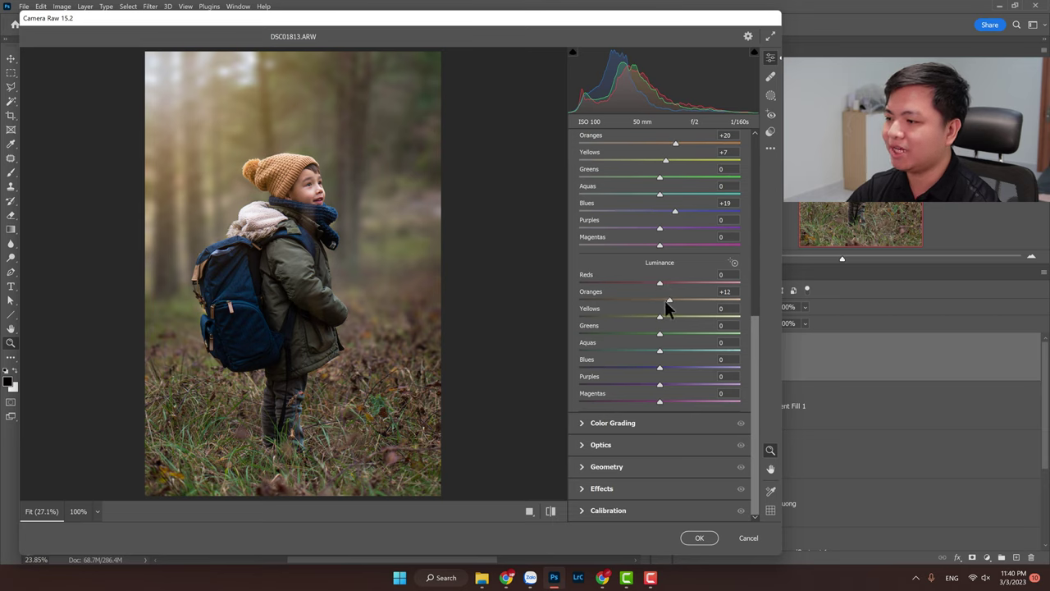
click(668, 301)
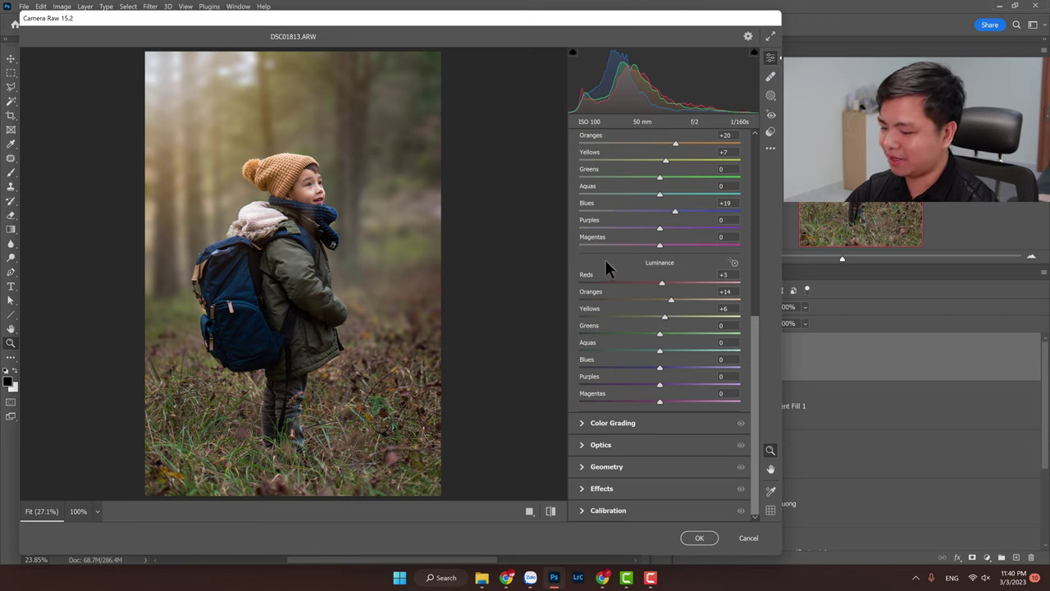
key(backslash)
key(backslash)
key(backslash)
key(backslash)
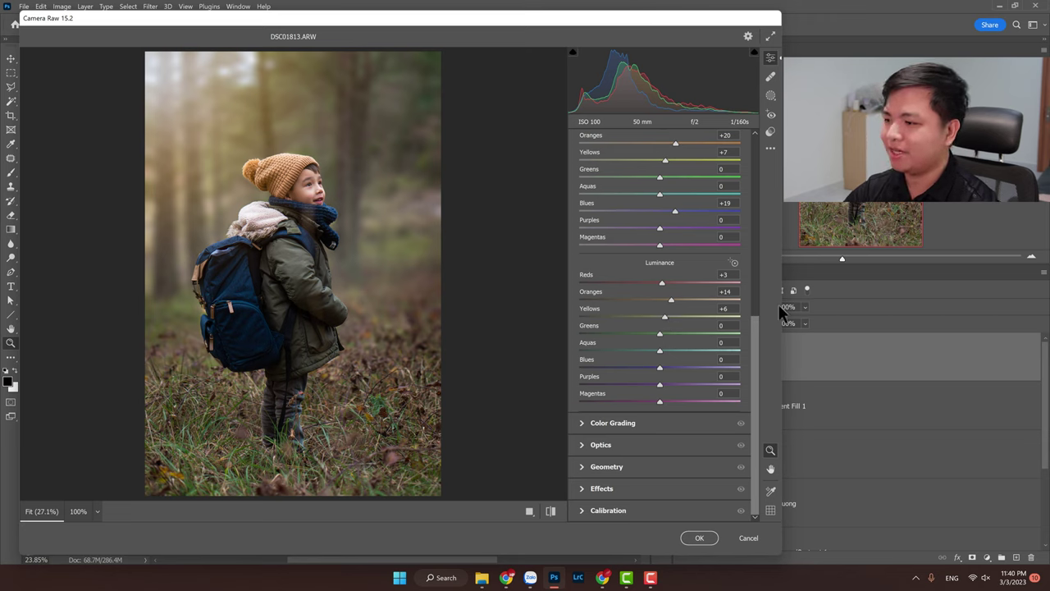
scroll(751, 416, up, 2)
Step: Bend the Camera Raw point curve to dip the shadows and lift the black point to output 11
scroll(718, 221, up, 5)
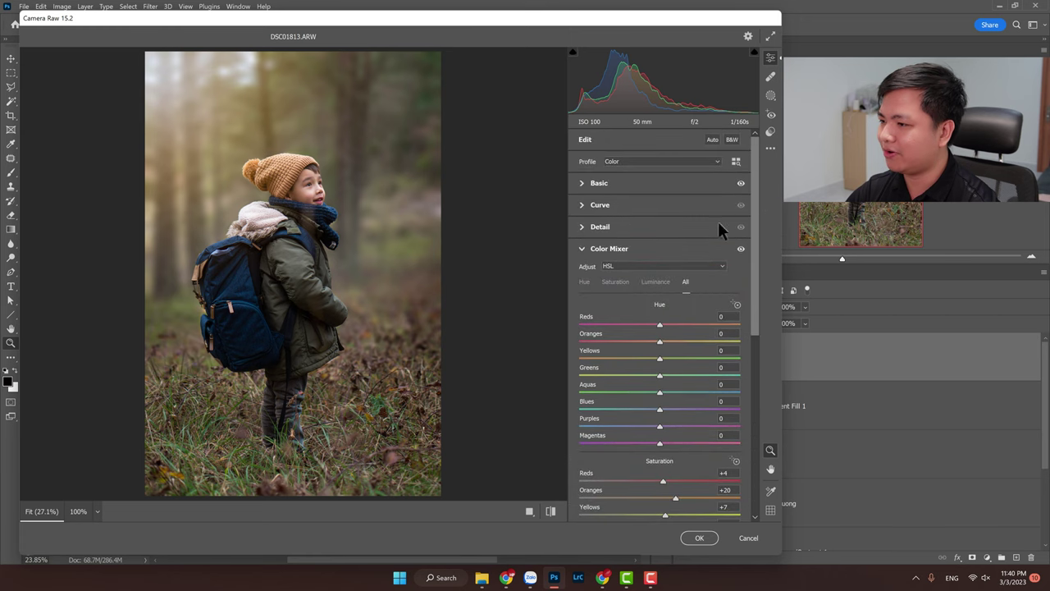
click(581, 250)
click(582, 204)
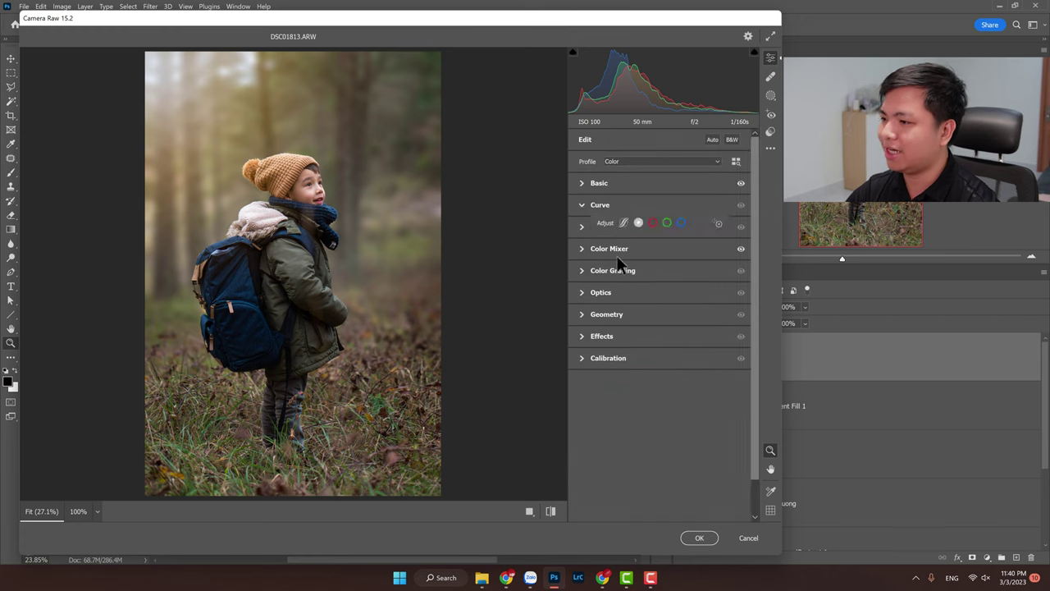
click(687, 272)
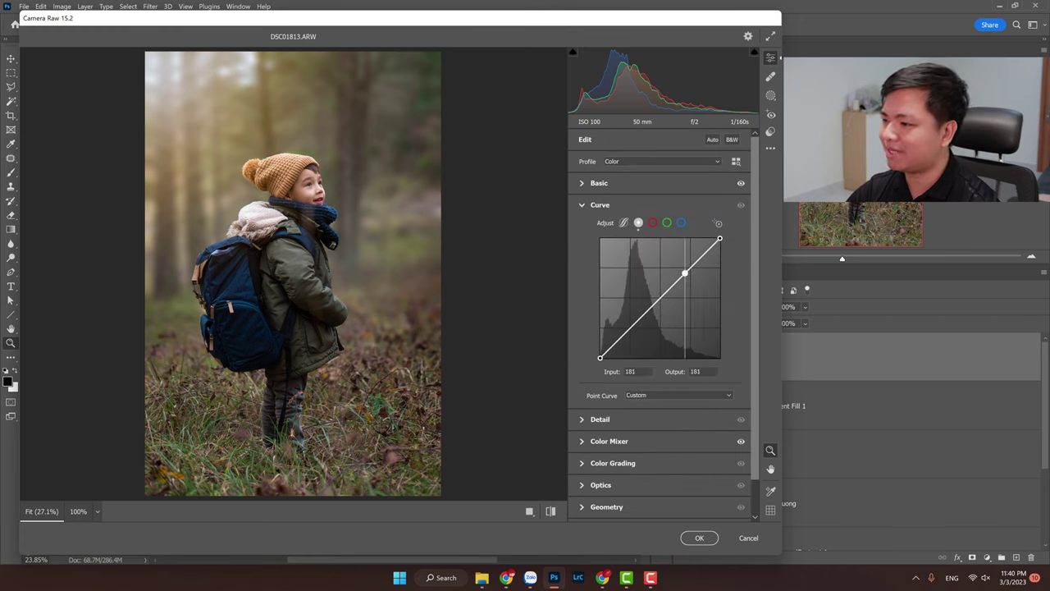
drag(630, 328, 626, 332)
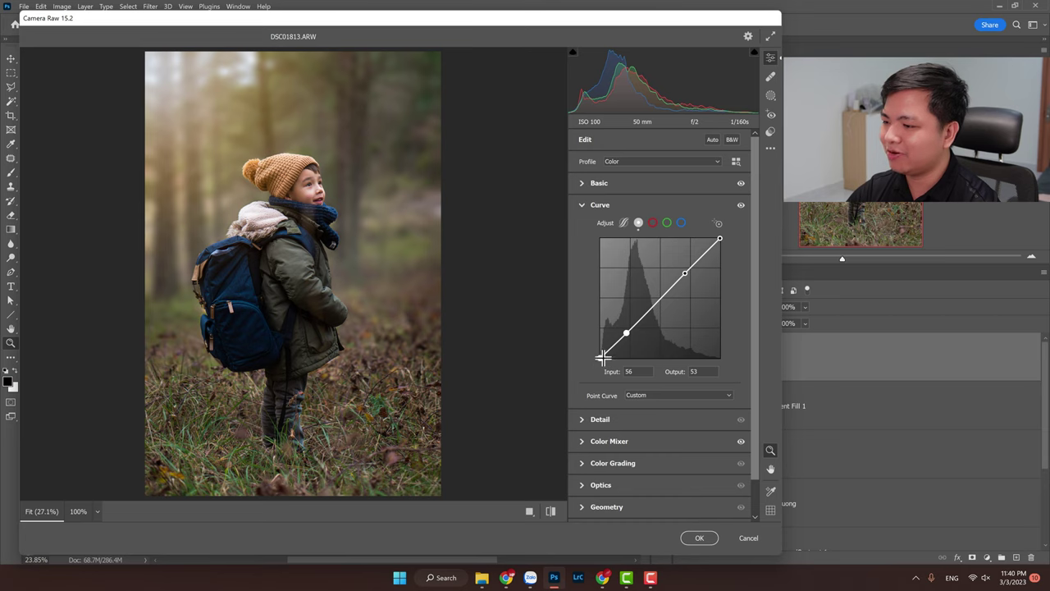
drag(600, 357, 600, 352)
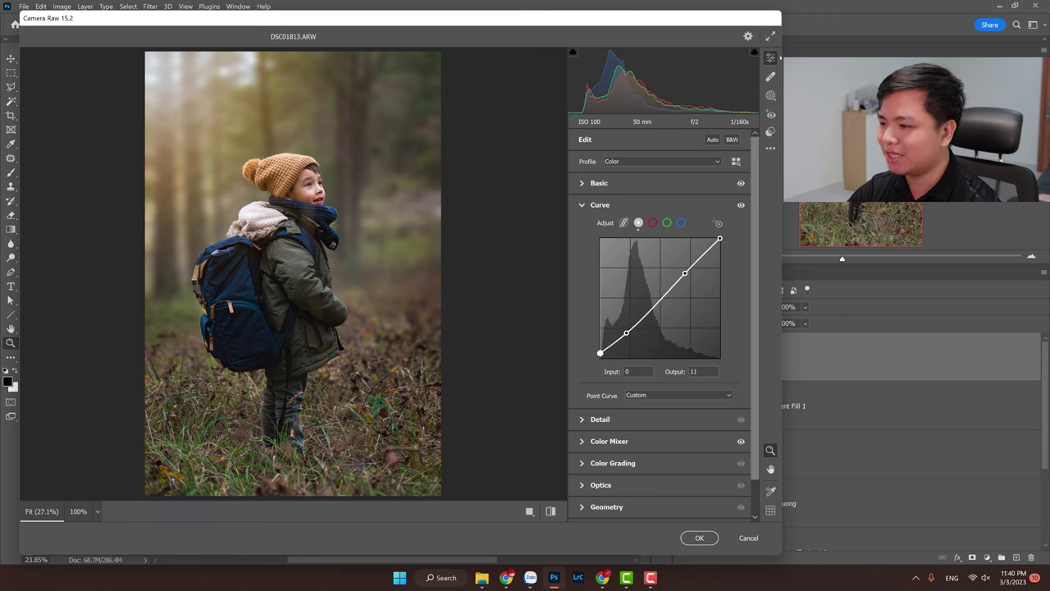
key(backslash)
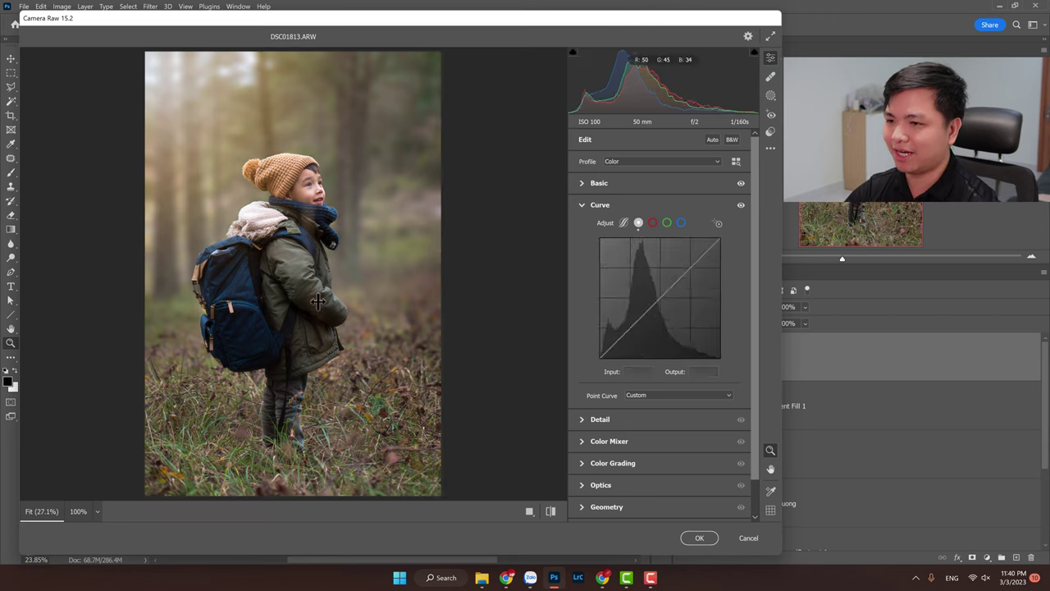
key(backslash)
key(backslash)
key(backslash)
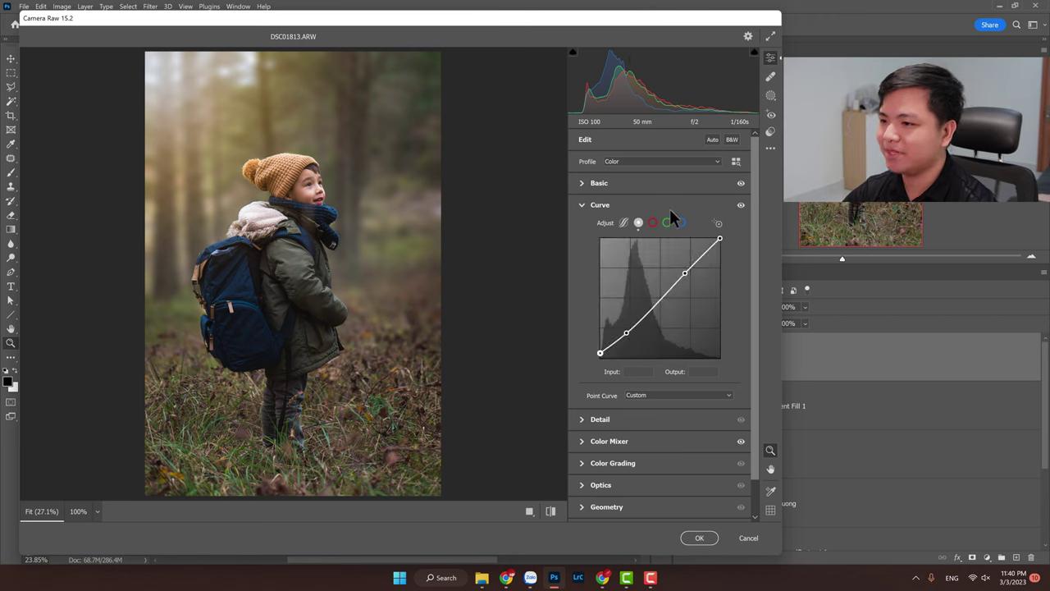
drag(754, 202, 754, 253)
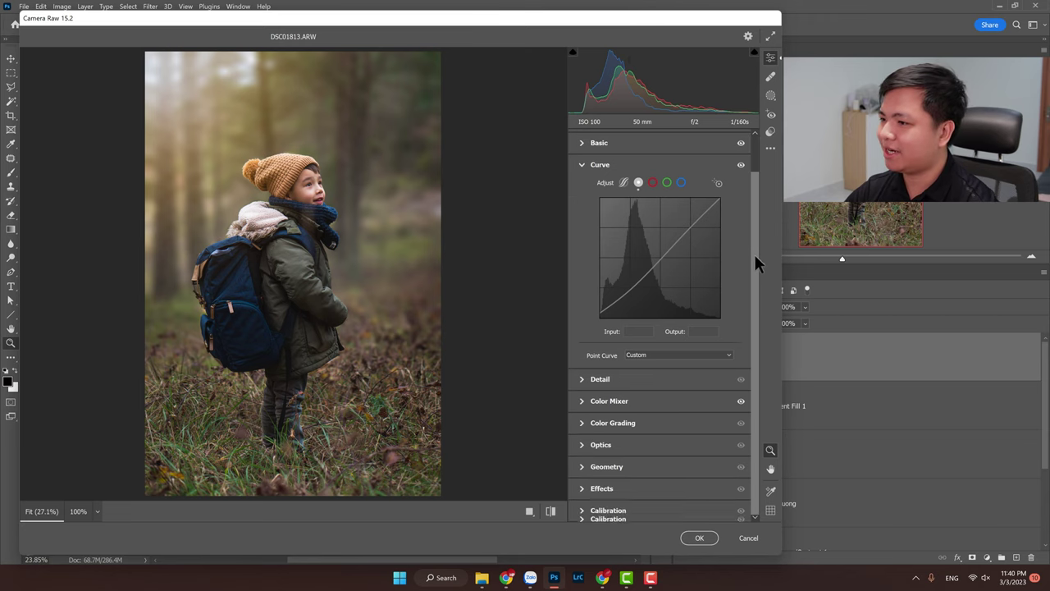
Step: Draw a Radial Gradient mask around the child's head
click(771, 95)
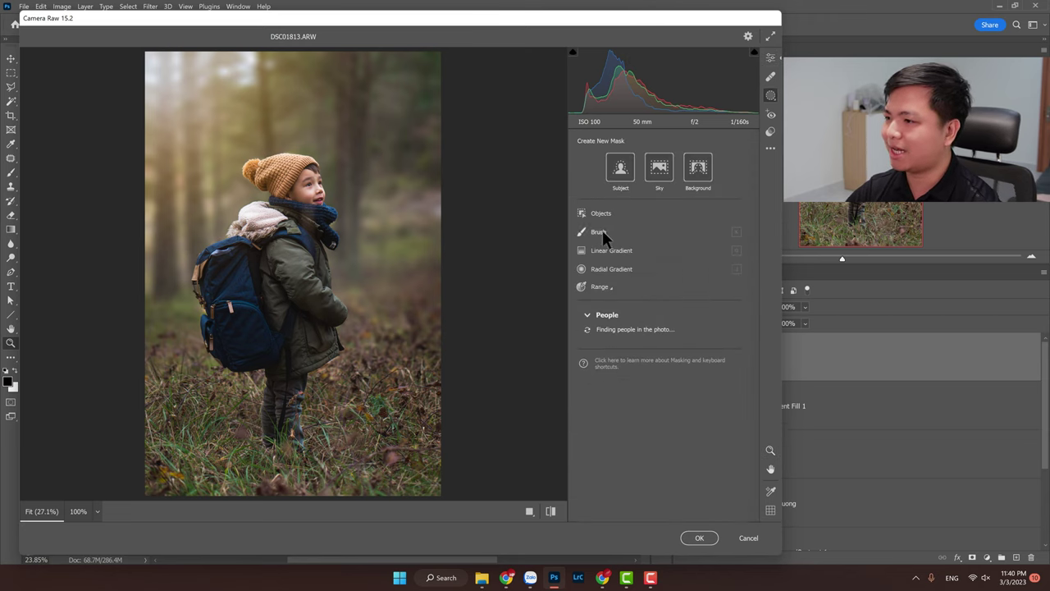
click(625, 270)
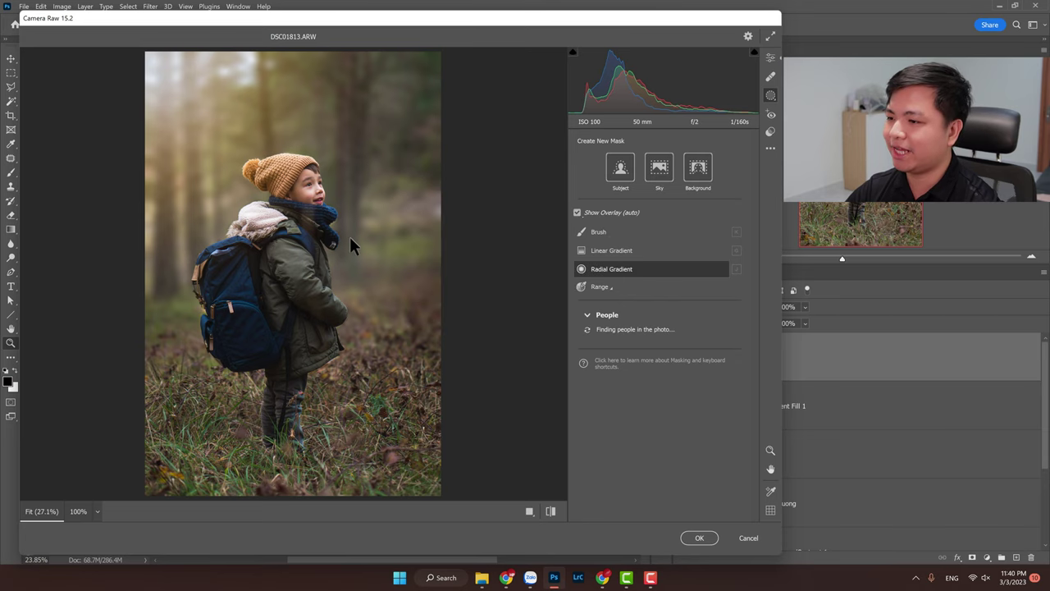
mouse_move(304, 194)
mouse_down()
mouse_move(365, 223)
mouse_move(352, 236)
mouse_move(333, 224)
mouse_up()
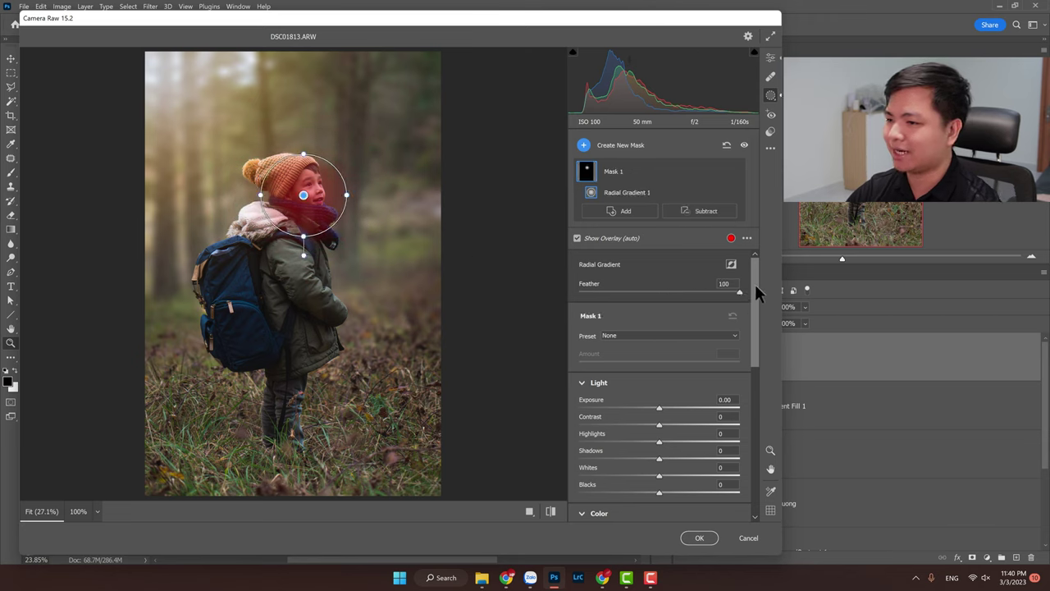
Step: Set the face mask to Exposure +0.25, Shadows +21 and Contrast -12
drag(755, 284, 755, 314)
drag(660, 330, 667, 326)
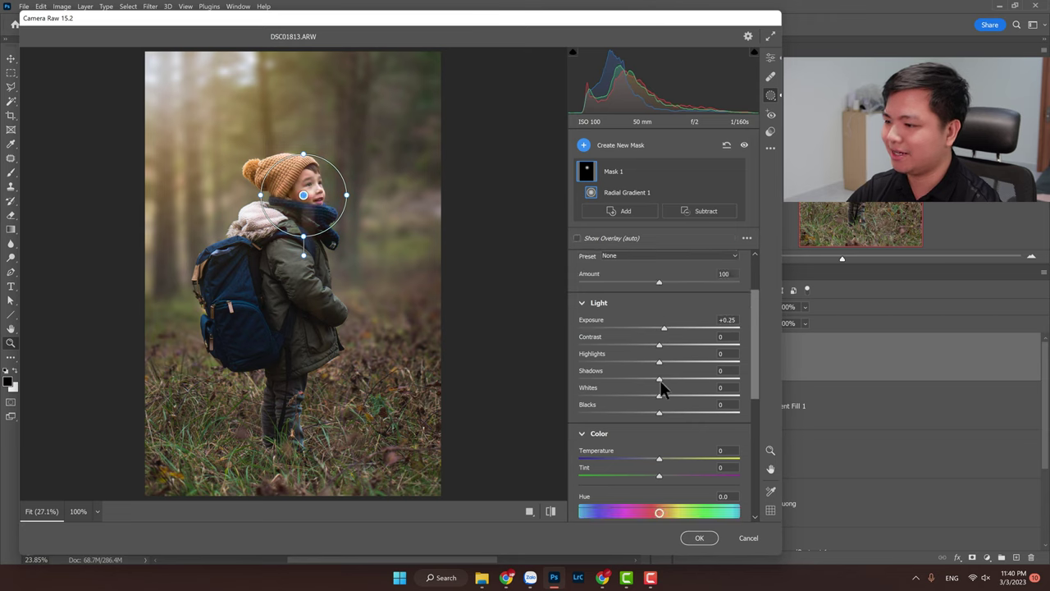
mouse_move(663, 379)
mouse_down()
mouse_move(690, 372)
mouse_move(674, 373)
mouse_move(647, 346)
mouse_up()
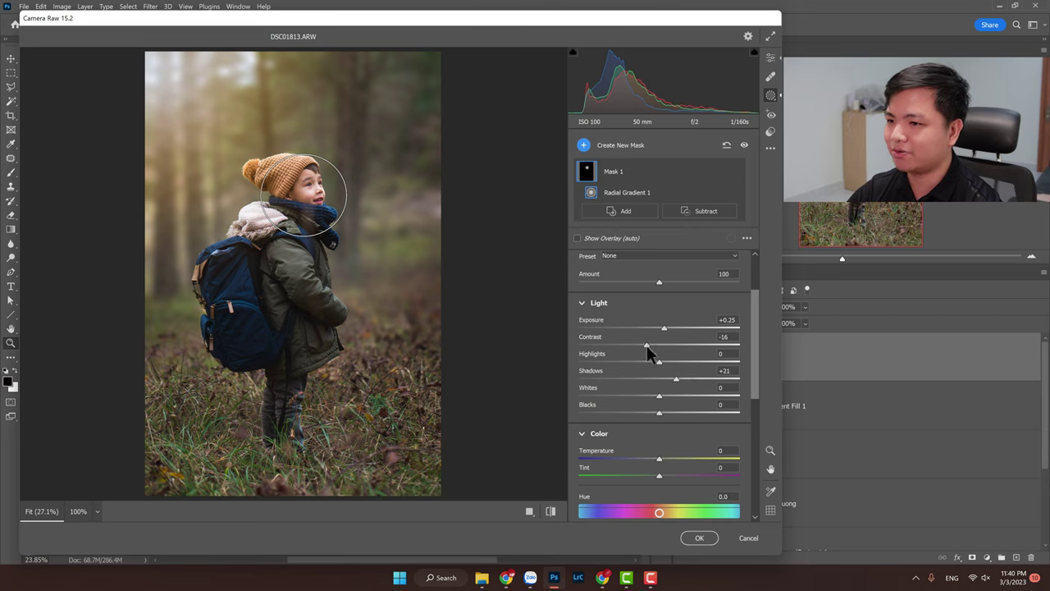
drag(648, 345, 649, 347)
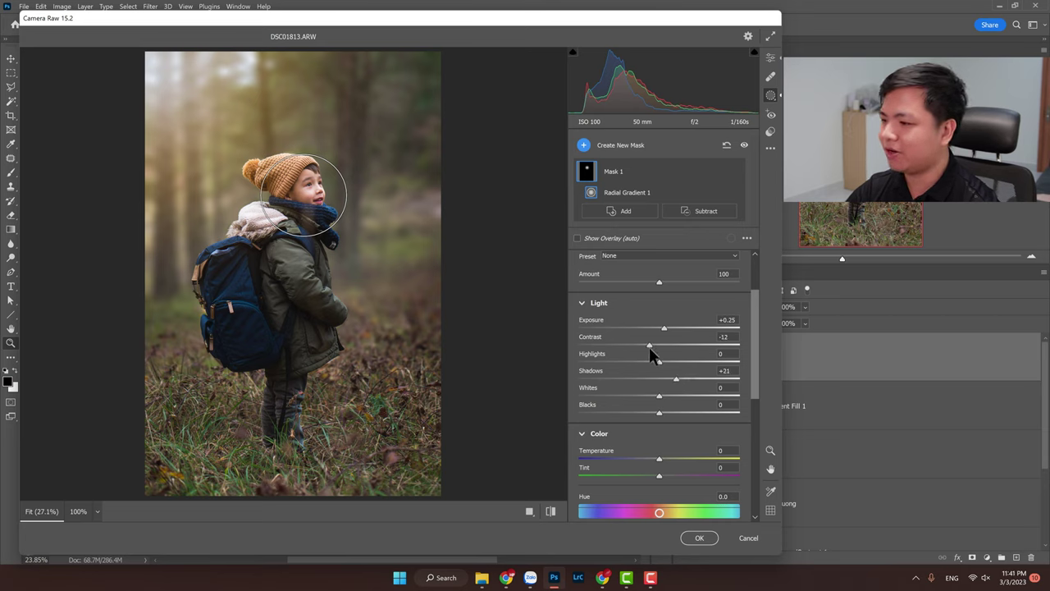
scroll(647, 448, down, 2)
scroll(652, 460, down, 2)
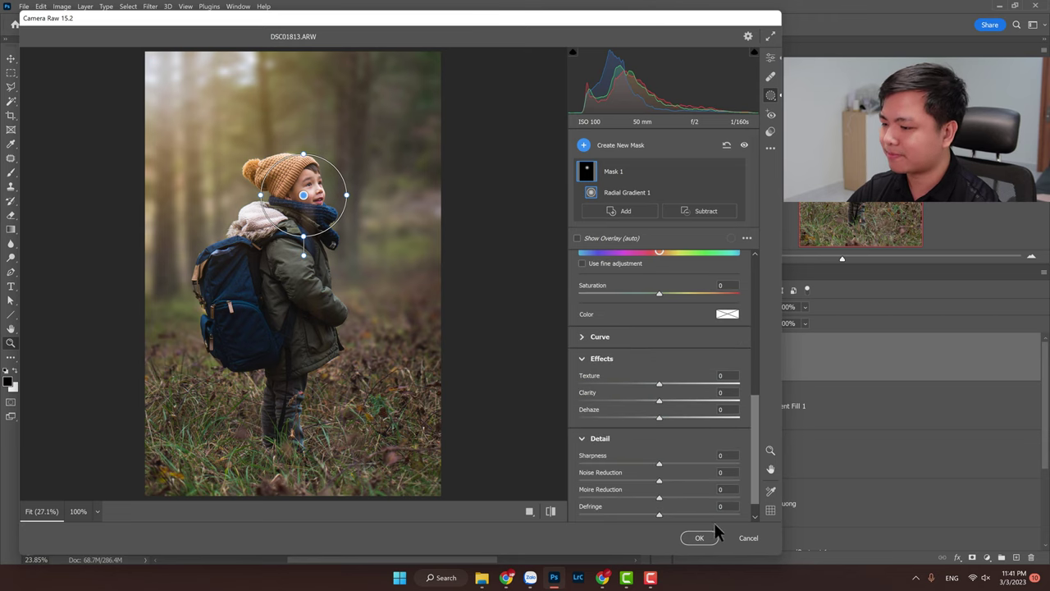
click(770, 59)
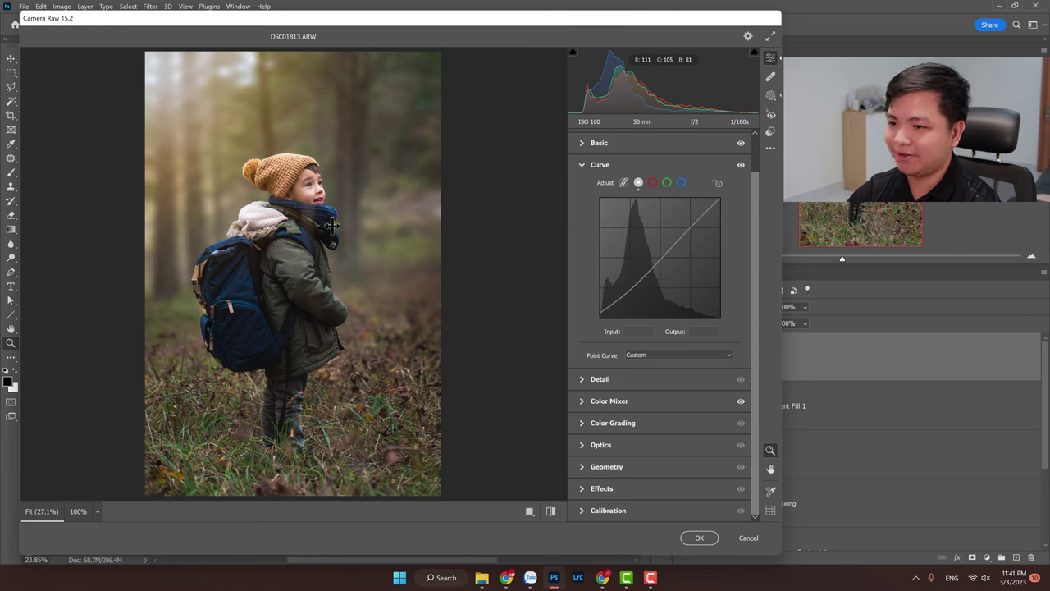
drag(332, 225, 332, 238)
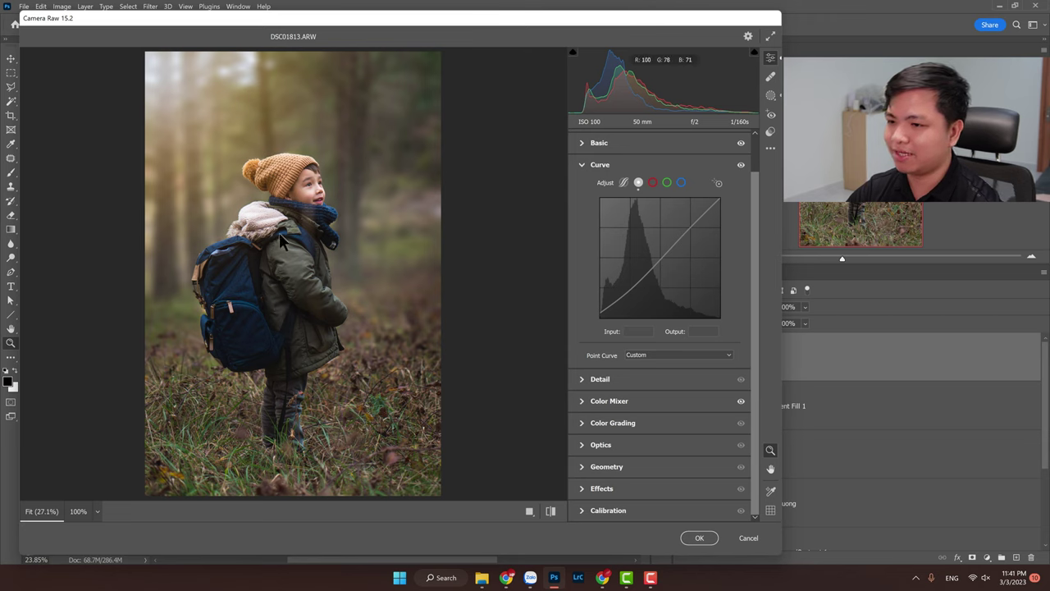
Step: Add a Select Subject mask on the boy and raise its Texture to +12
click(770, 94)
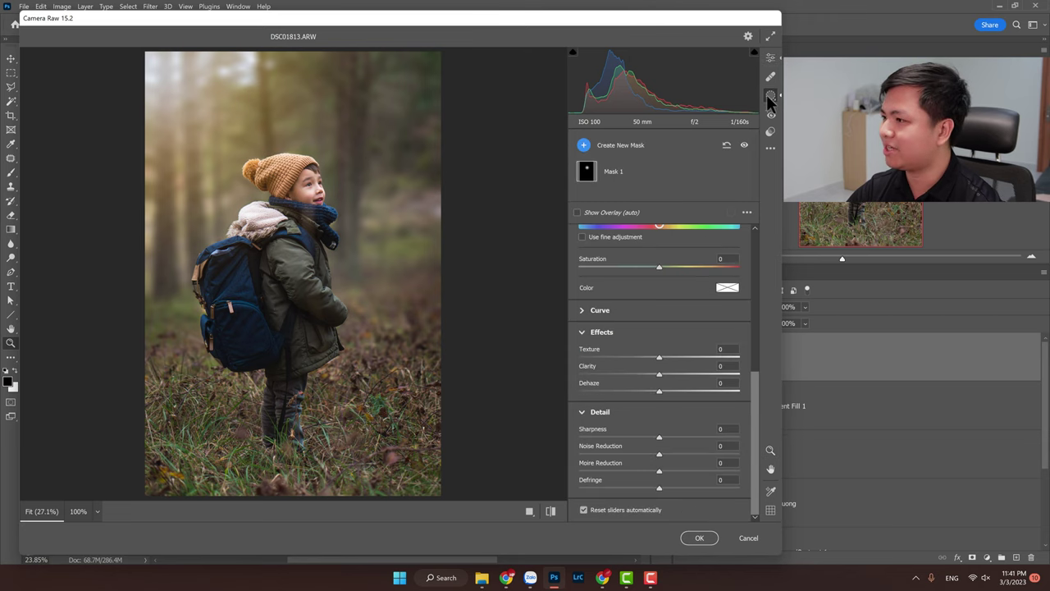
click(583, 145)
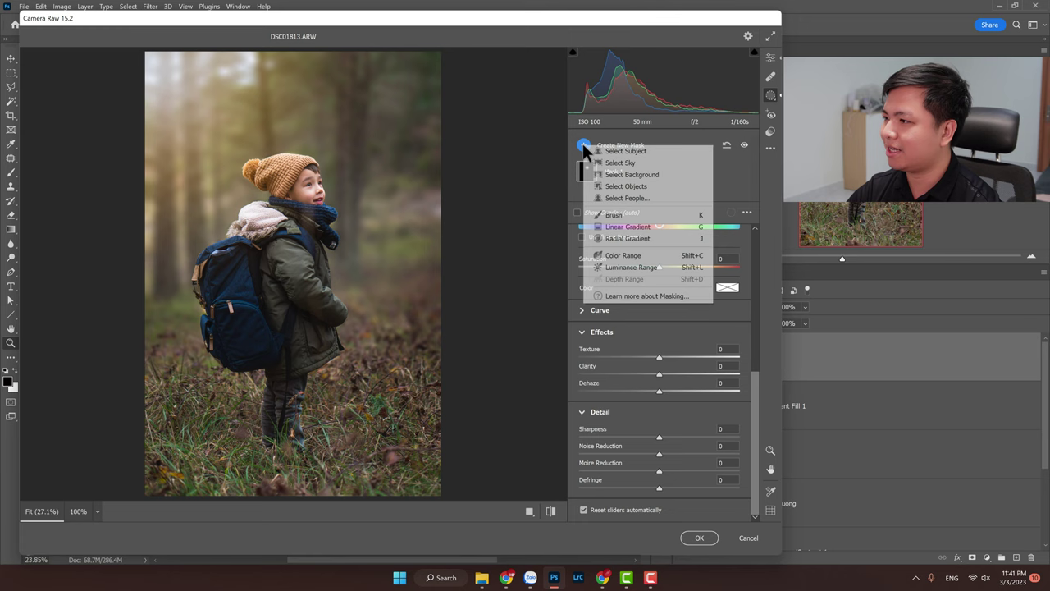
click(636, 151)
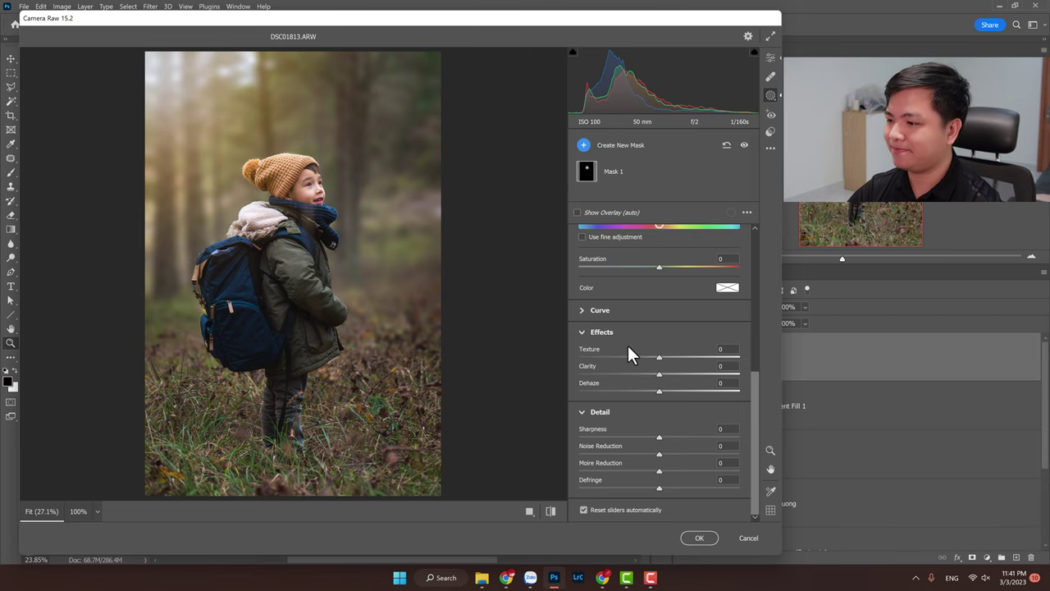
drag(756, 297, 754, 429)
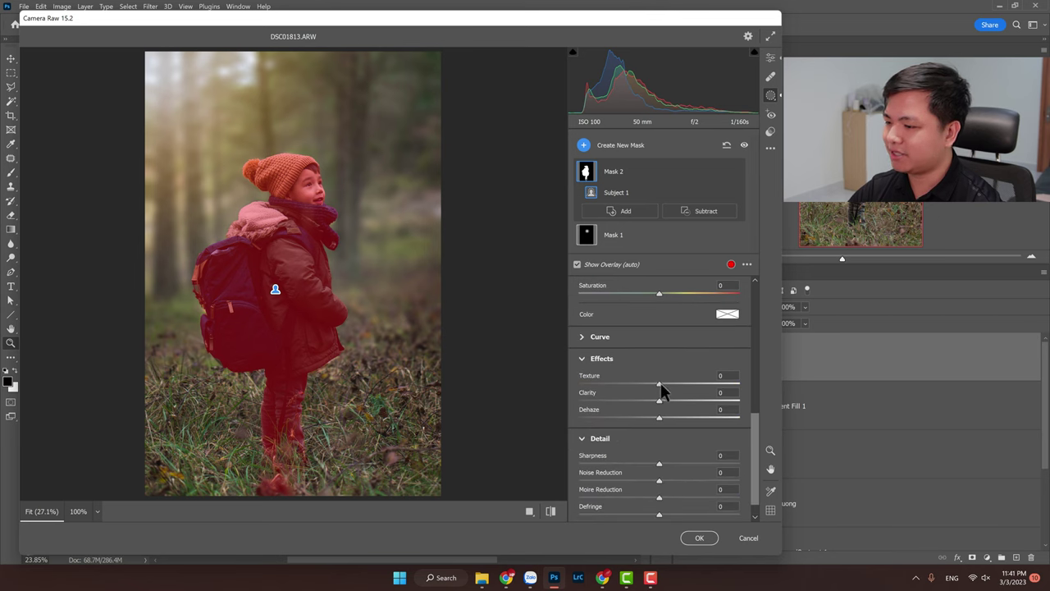
drag(661, 385, 680, 383)
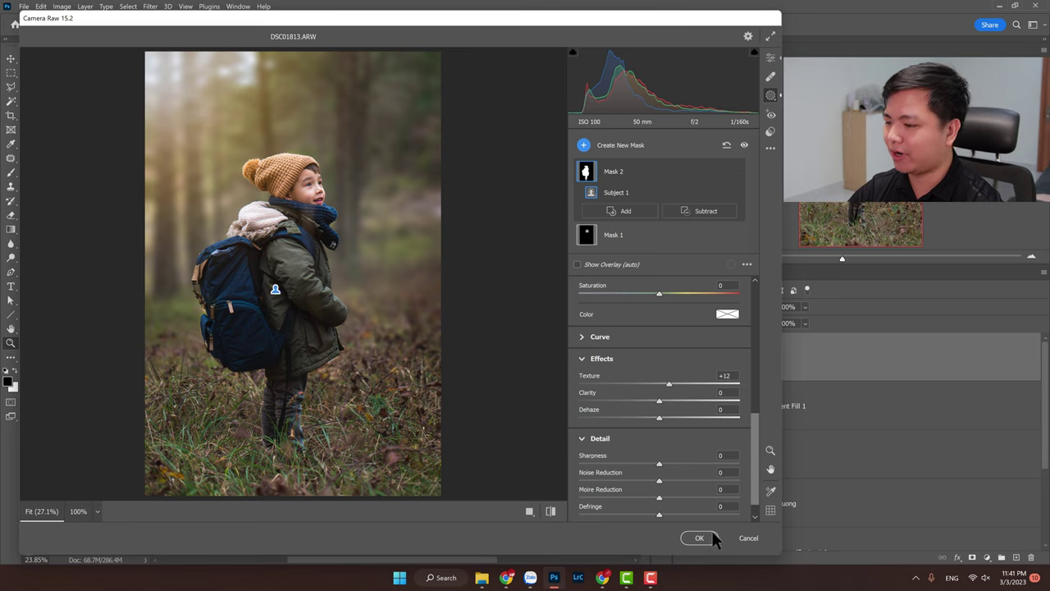
click(770, 57)
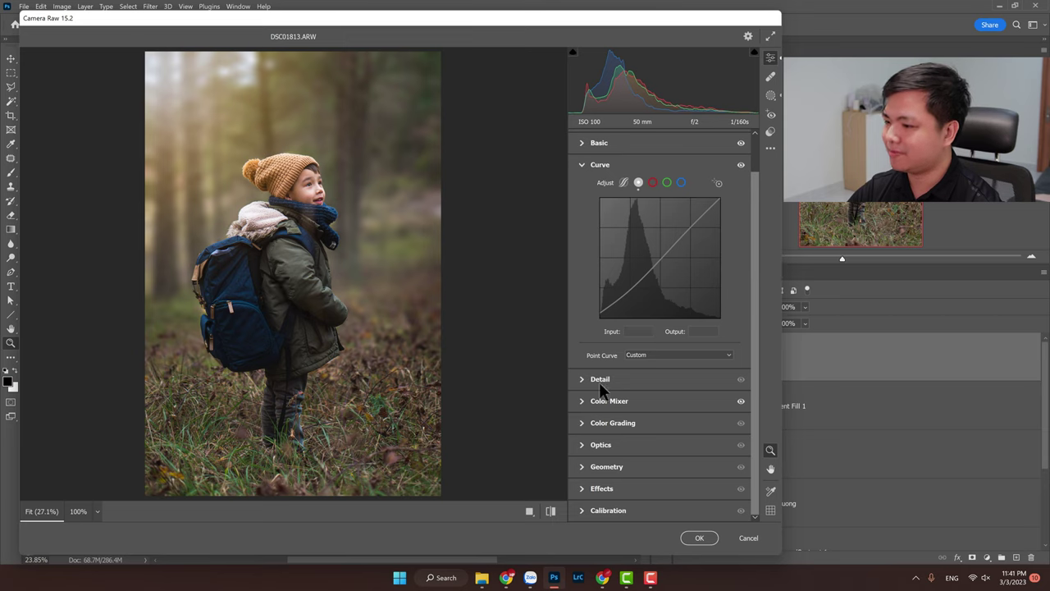
Step: In Color Grading, tint the shadows blue (hue 221) and the highlights warm orange
click(581, 422)
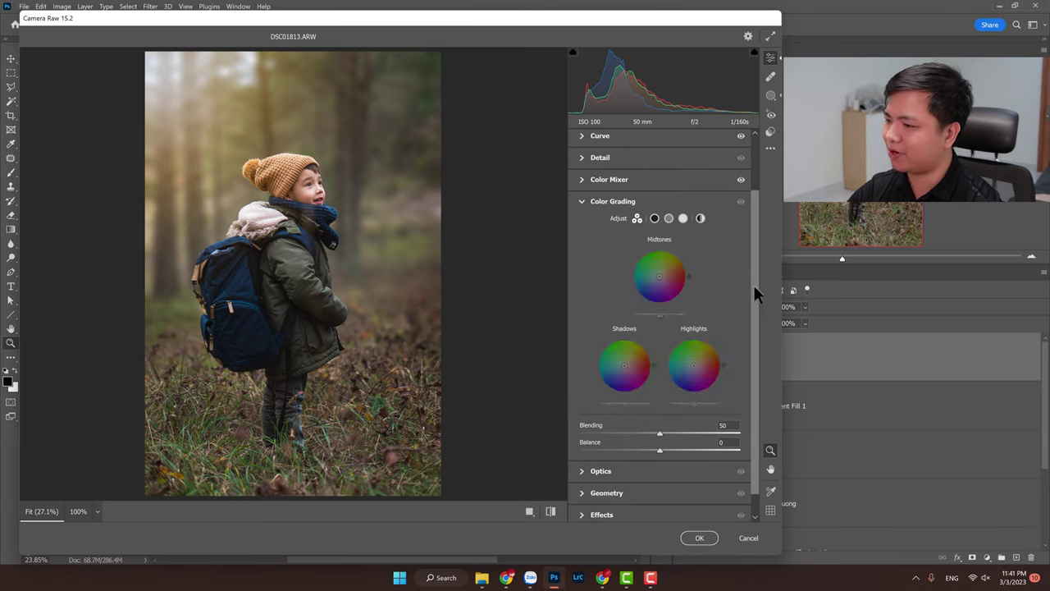
drag(754, 293, 756, 327)
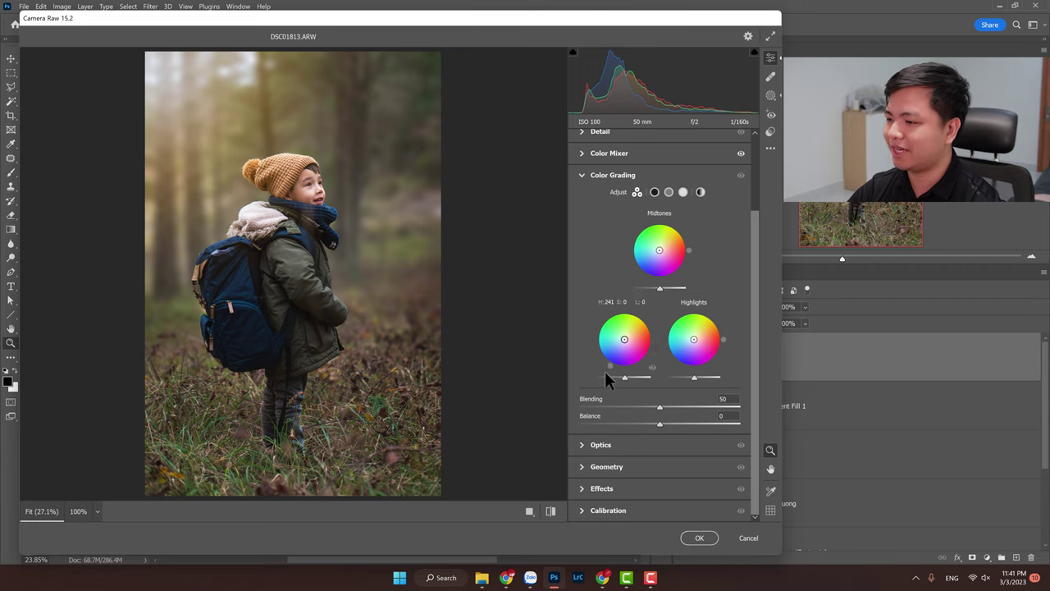
mouse_move(624, 340)
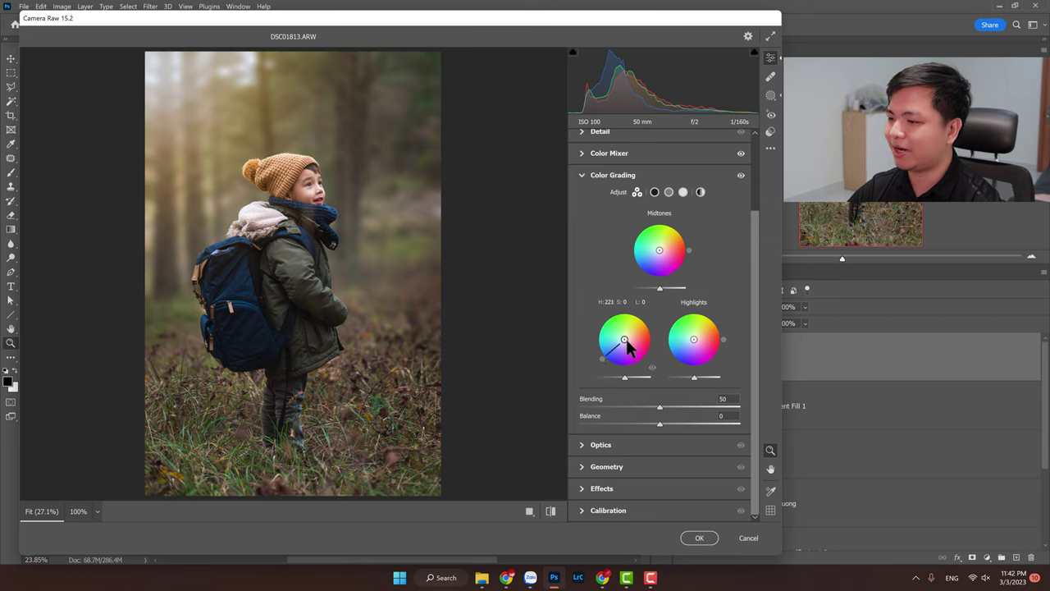
drag(626, 340, 620, 344)
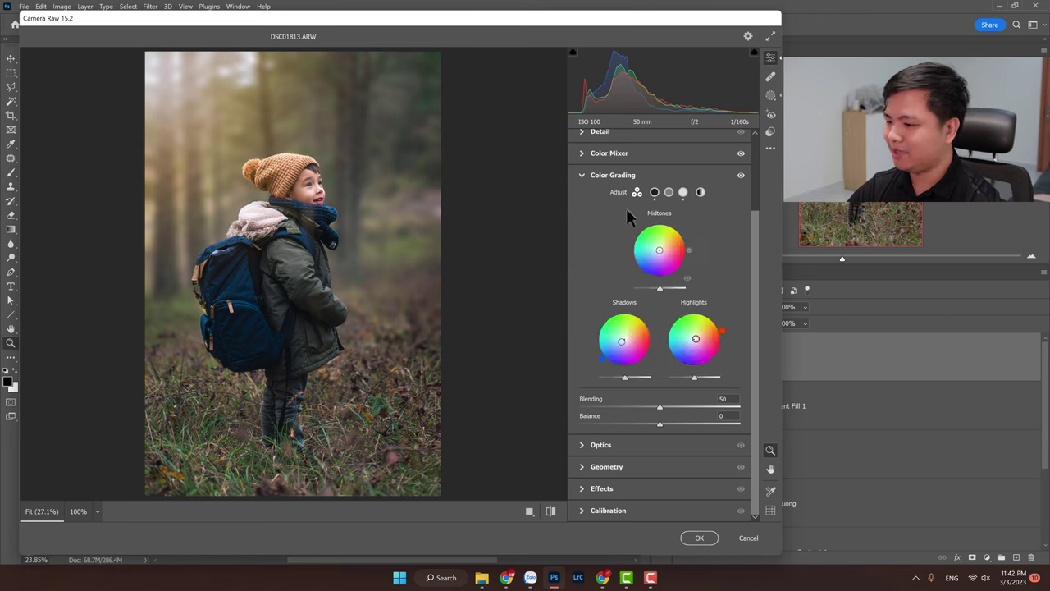
click(582, 176)
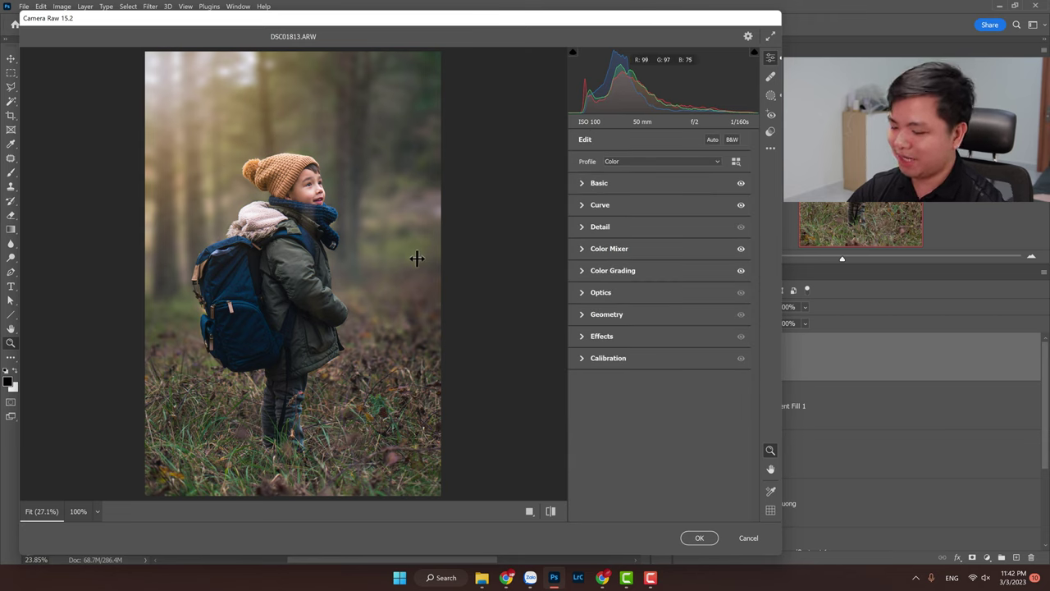
Step: Set Noise Reduction to 27 and Sharpening to 33 with Masking 94, checking the face at 100%
key(backslash)
key(backslash)
key(backslash)
key(backslash)
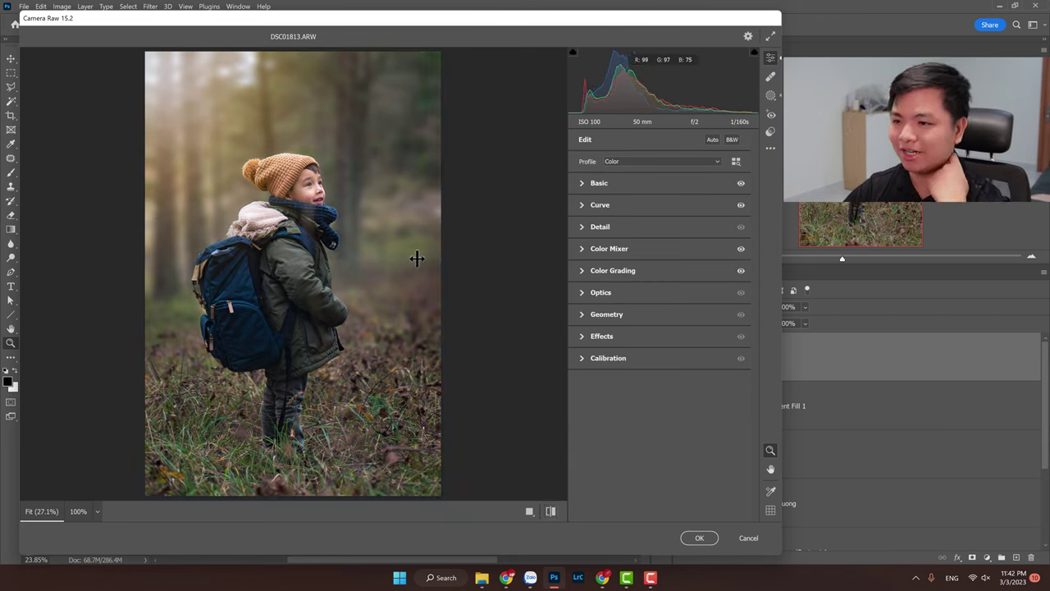
click(582, 228)
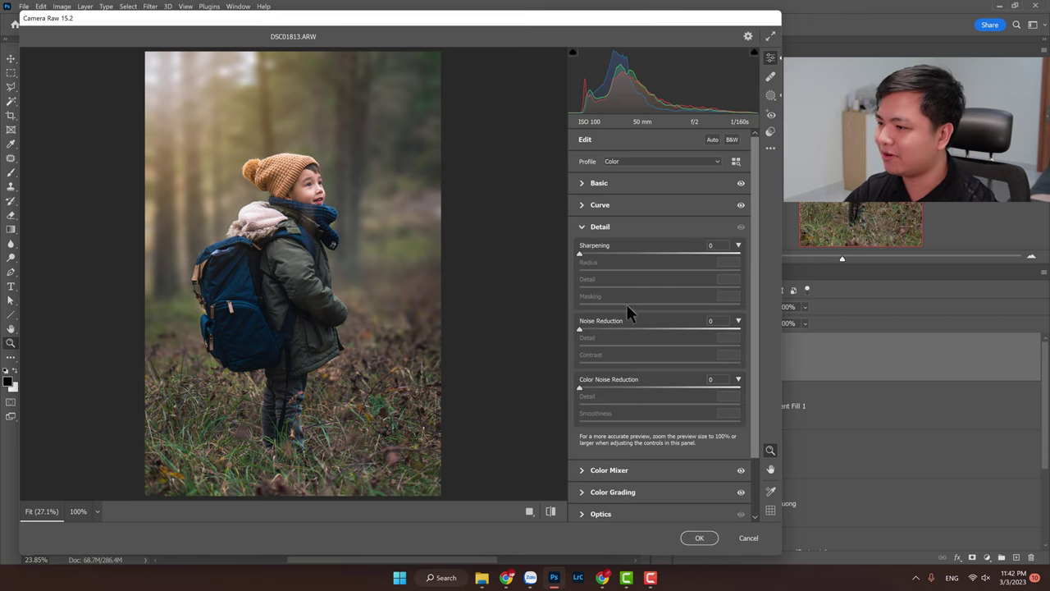
drag(606, 329, 621, 330)
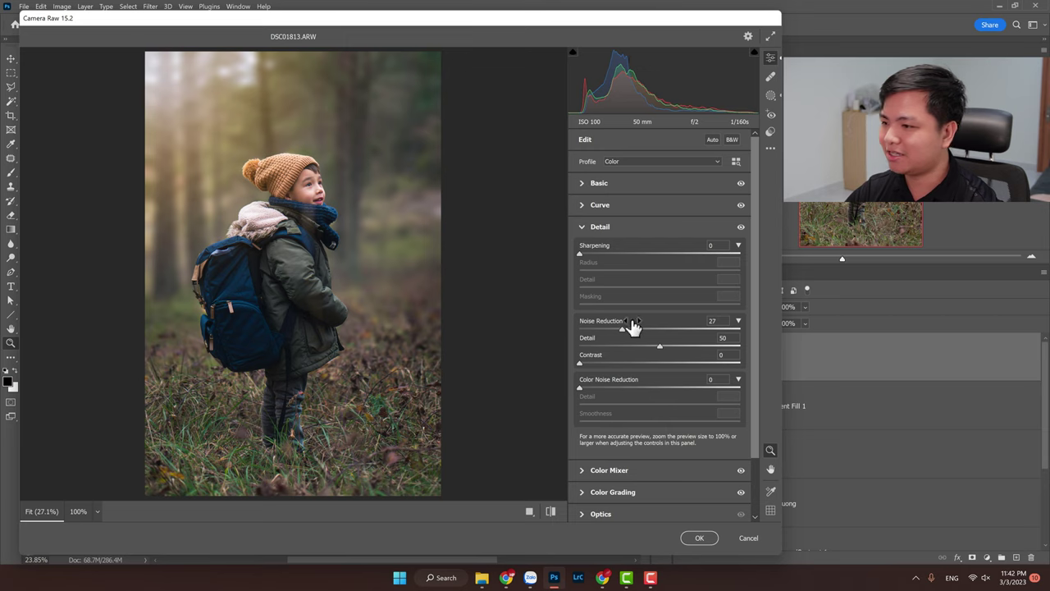
click(593, 252)
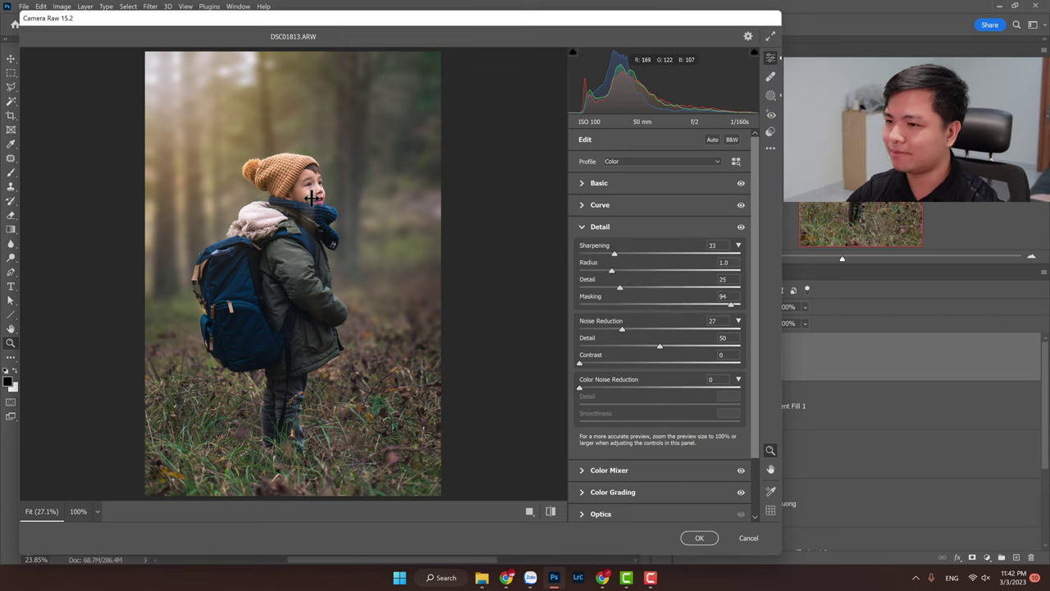
click(579, 229)
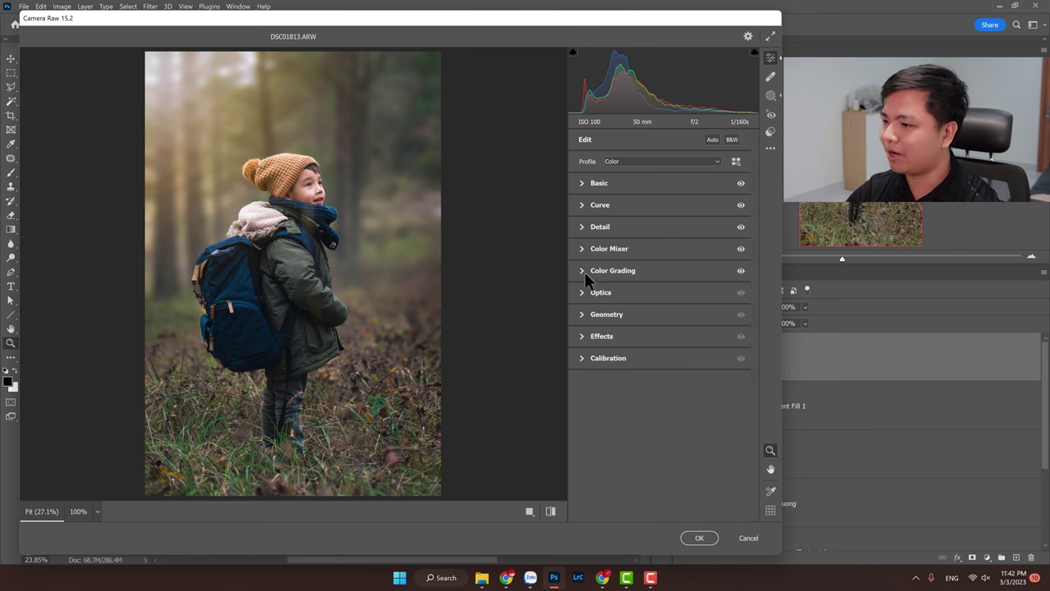
click(340, 188)
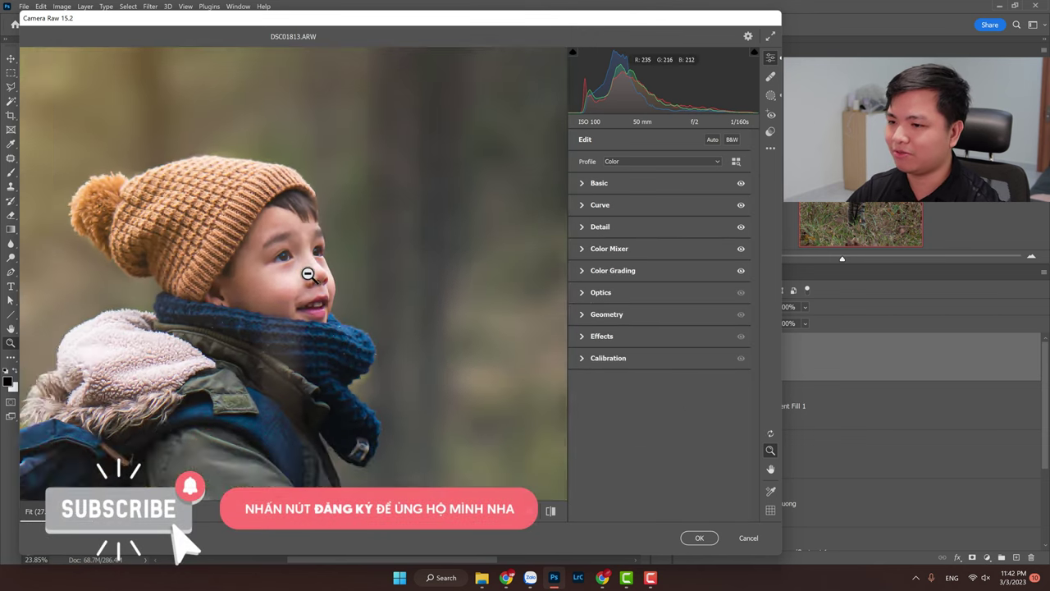
click(308, 275)
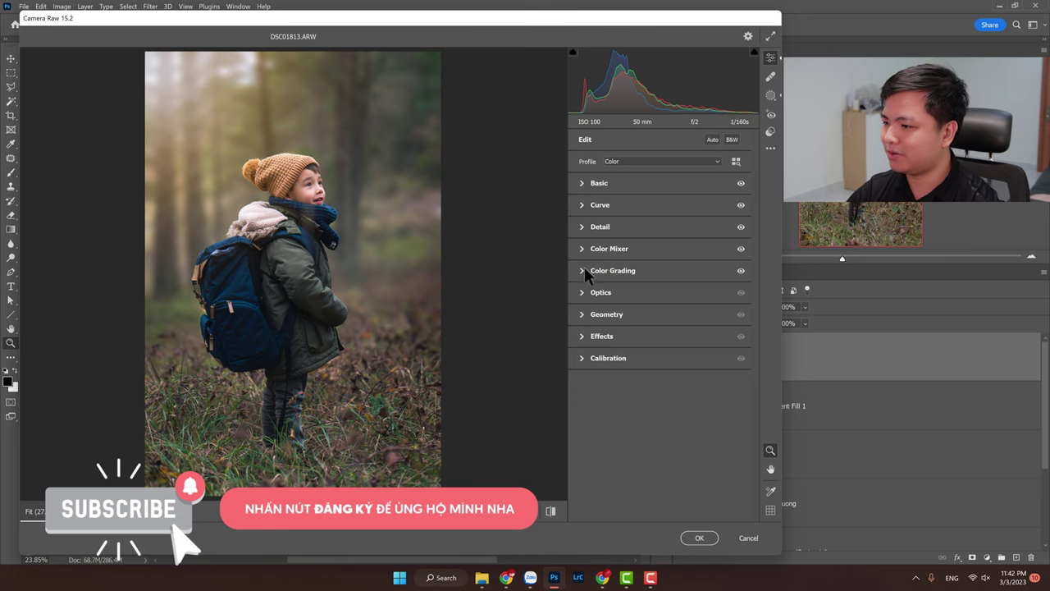
Step: Raise Color Mixer Luminance Reds to +21 and Oranges to +37, then apply the Camera Raw edits
click(583, 249)
scroll(748, 329, down, 2)
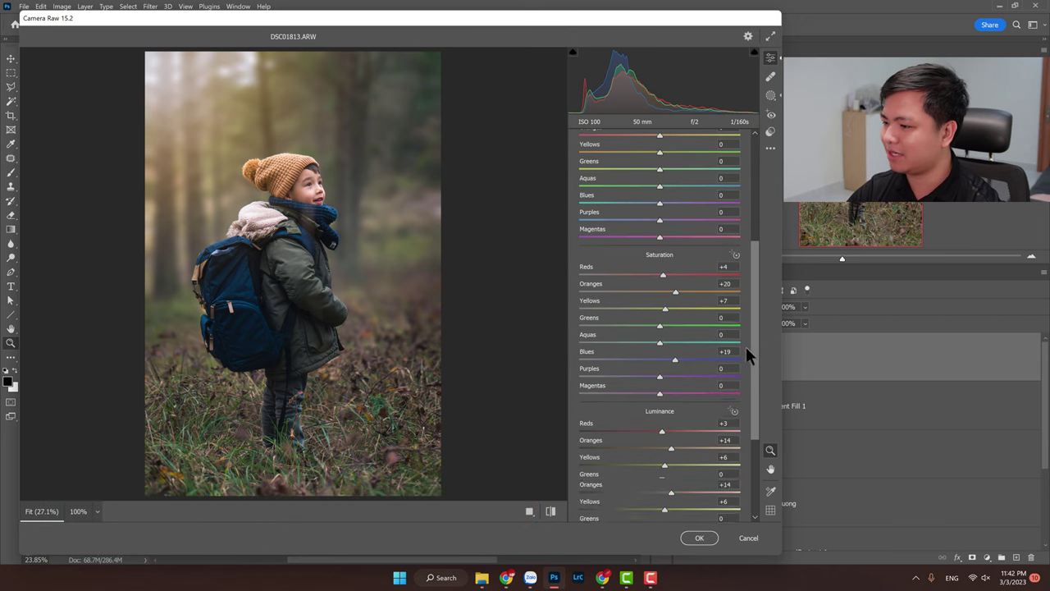
scroll(746, 346, down, 2)
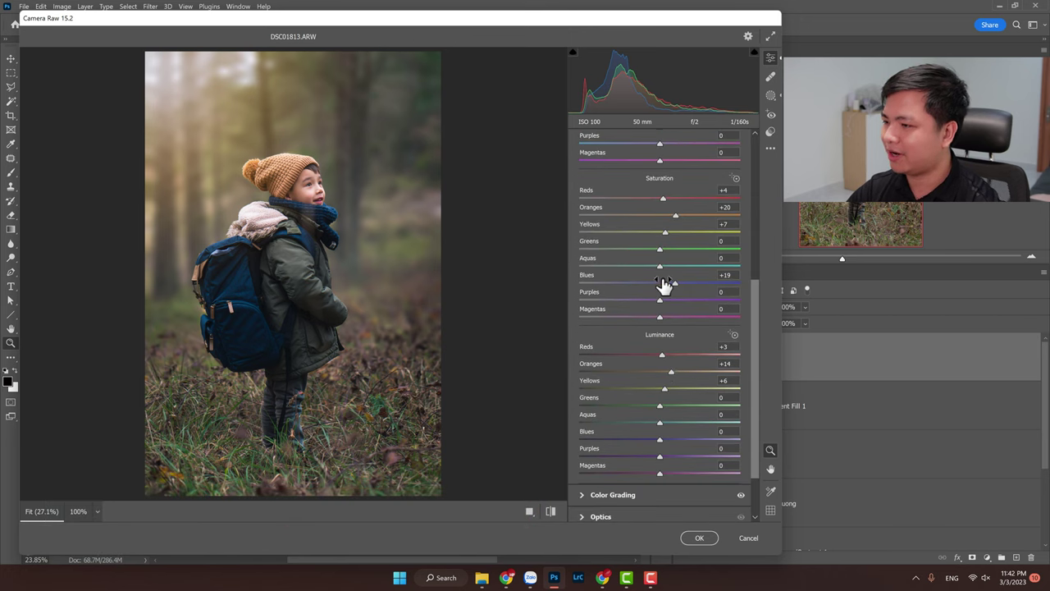
mouse_move(662, 354)
mouse_down()
mouse_move(712, 346)
mouse_move(676, 353)
mouse_move(691, 369)
mouse_up()
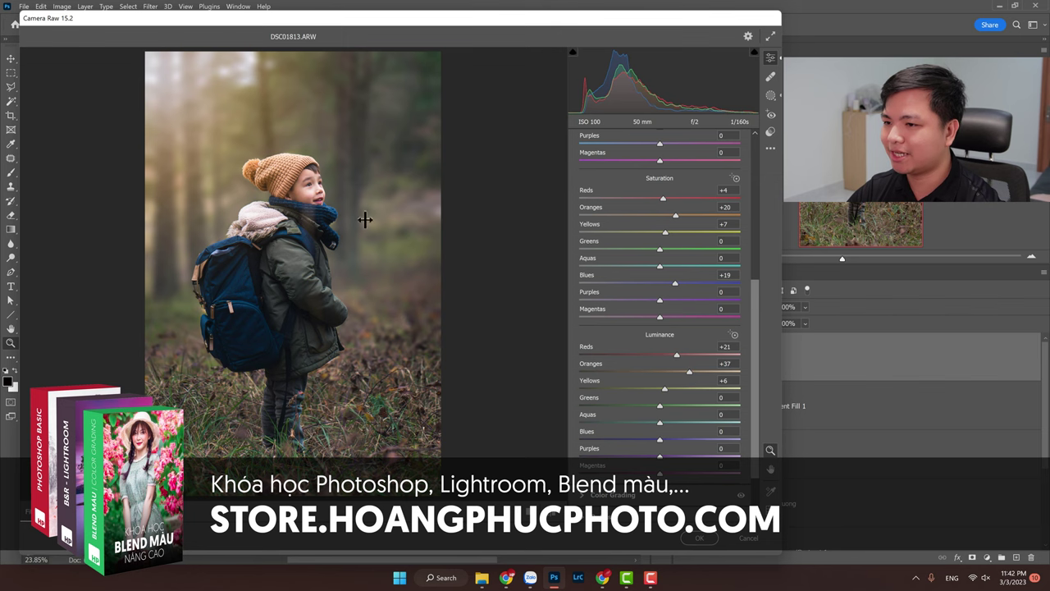
alt+click(373, 300)
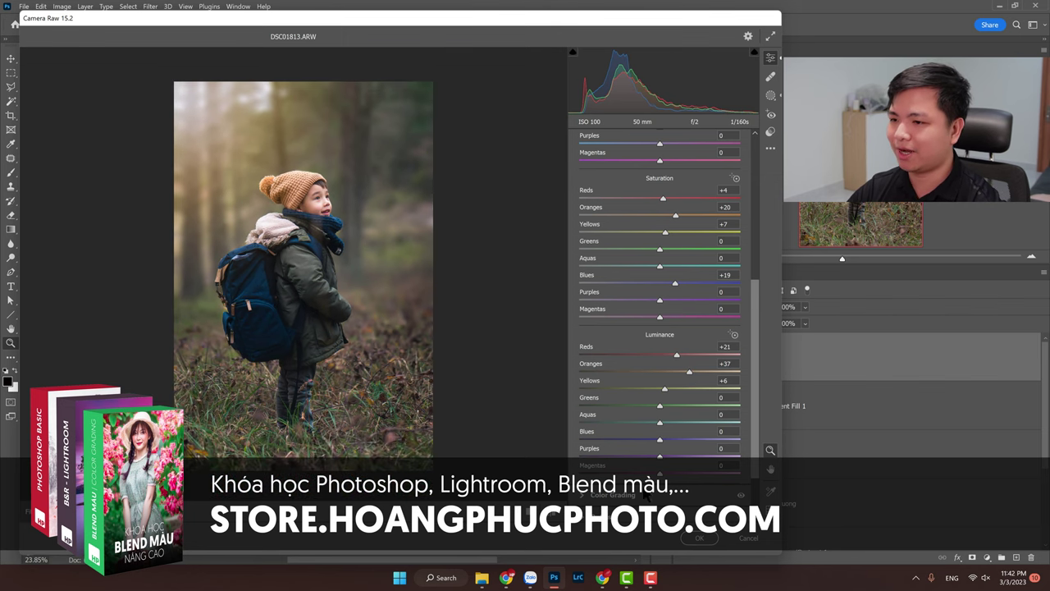
click(699, 538)
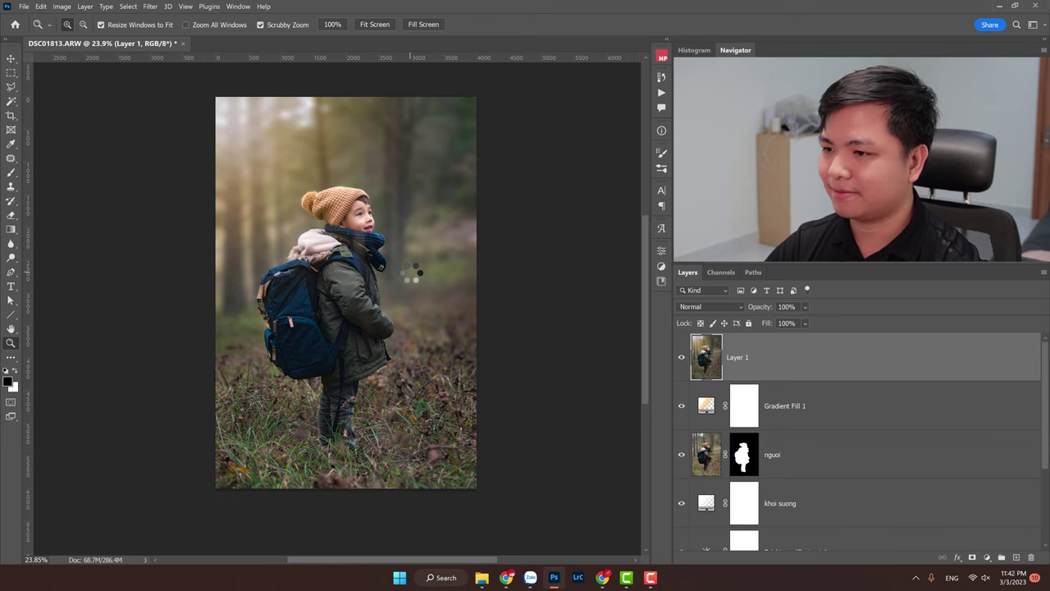
drag(422, 288, 417, 289)
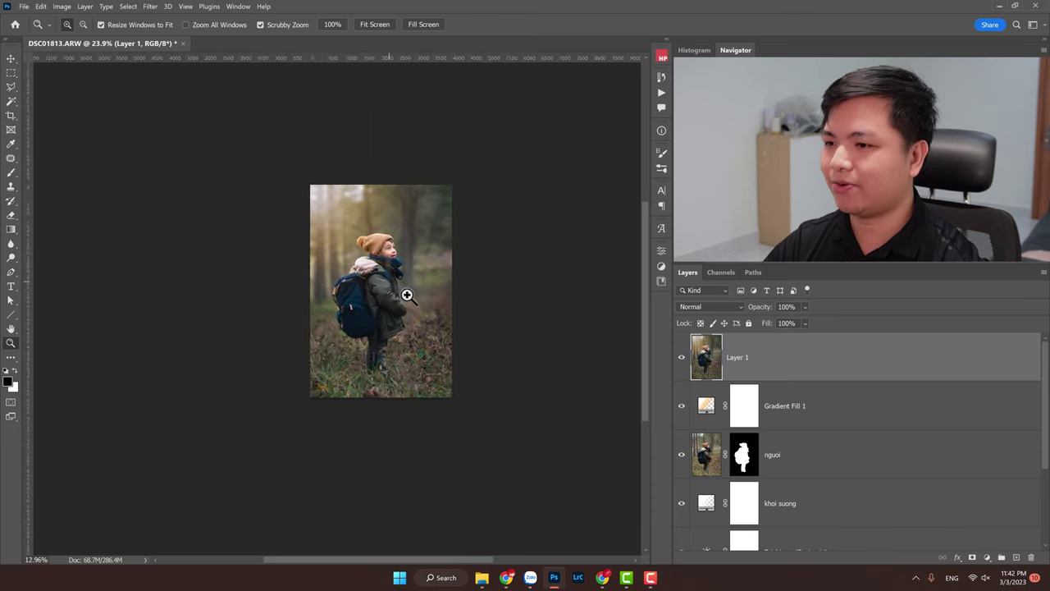